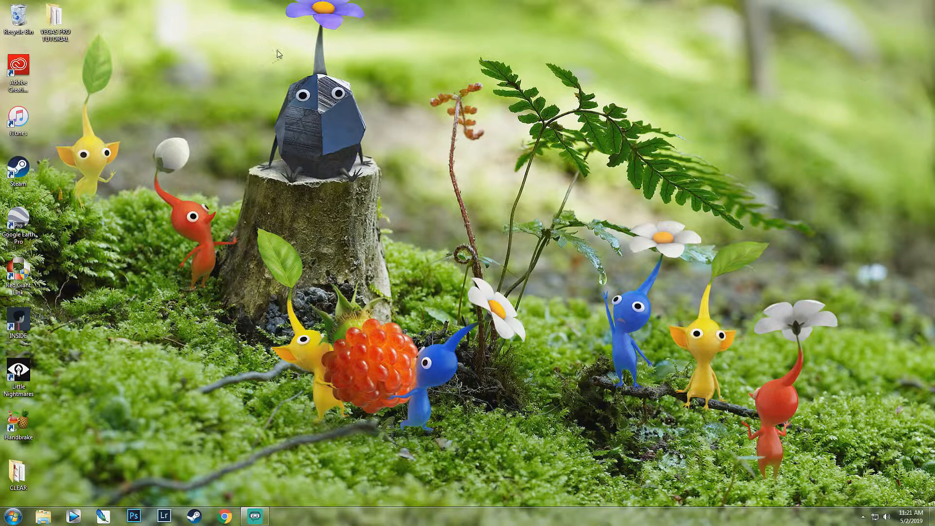
Step: Open Vegas Pro and restore its default window layout
click(75, 515)
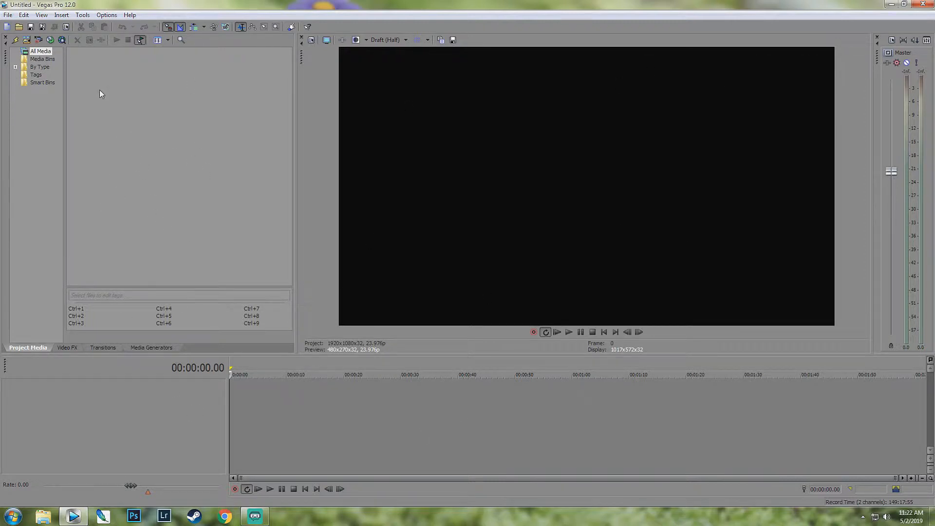
click(46, 16)
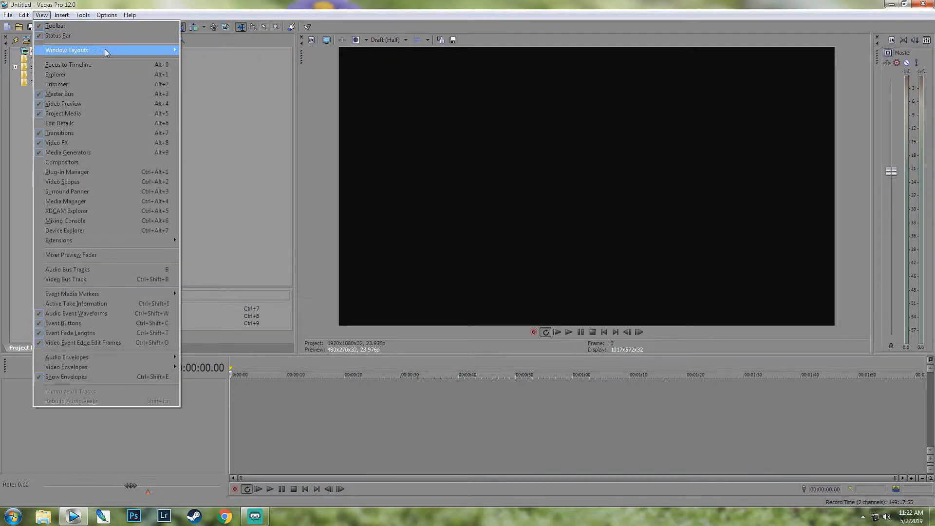
mouse_move(125, 54)
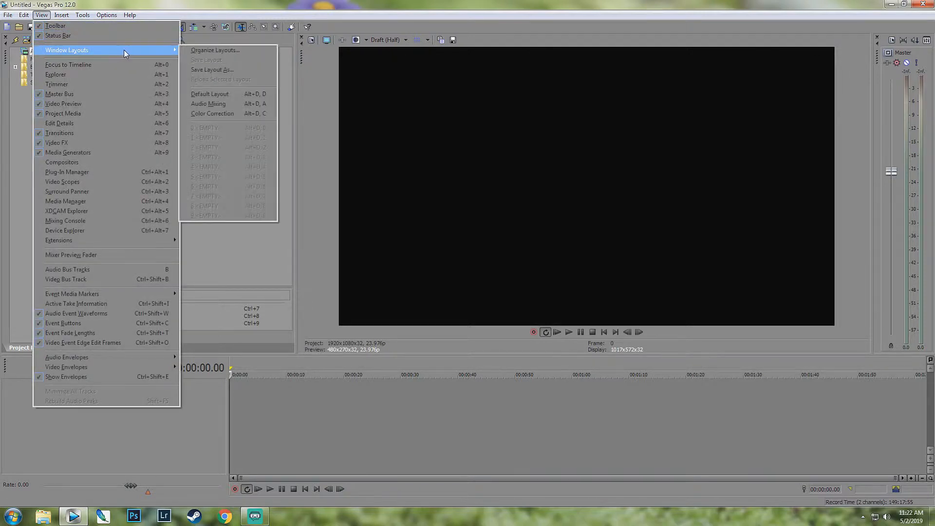
click(235, 95)
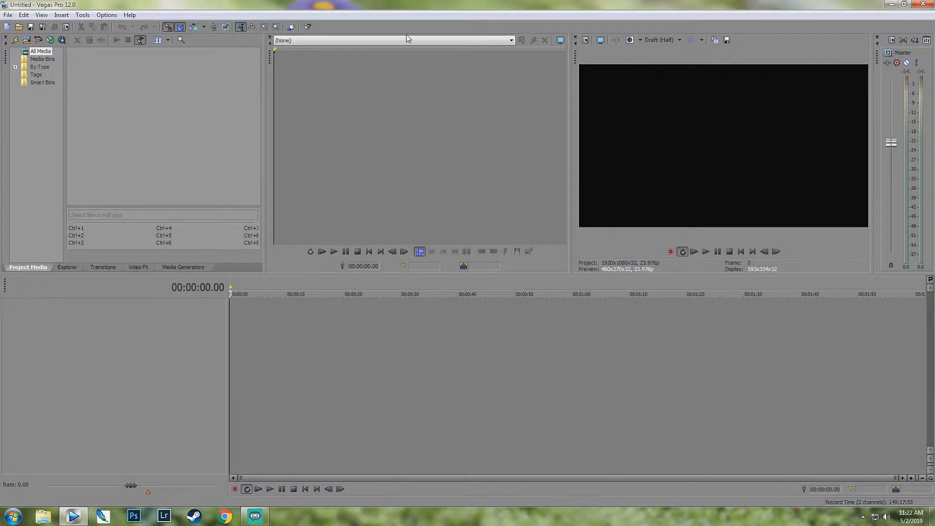
Step: Close the Trimmer and Explorer windows, and resize the remaining panes to enlarge the video preview
click(271, 37)
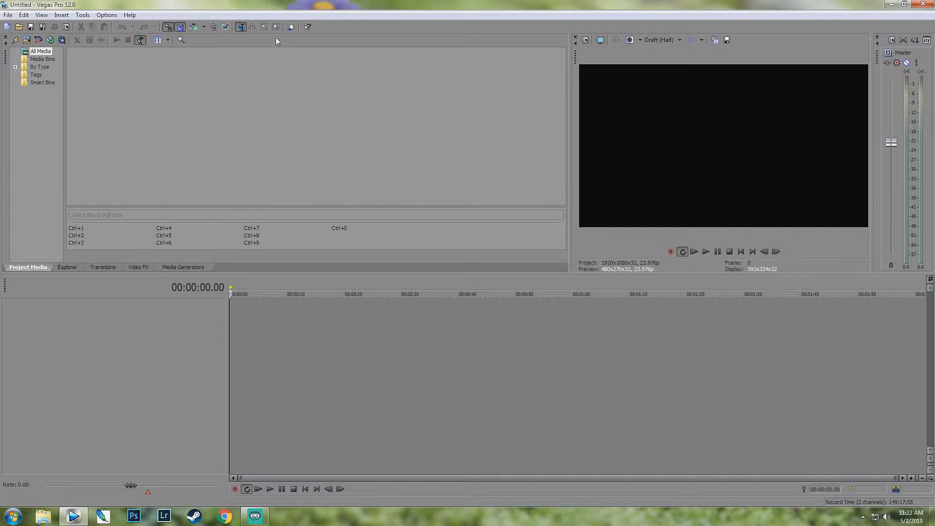
click(68, 268)
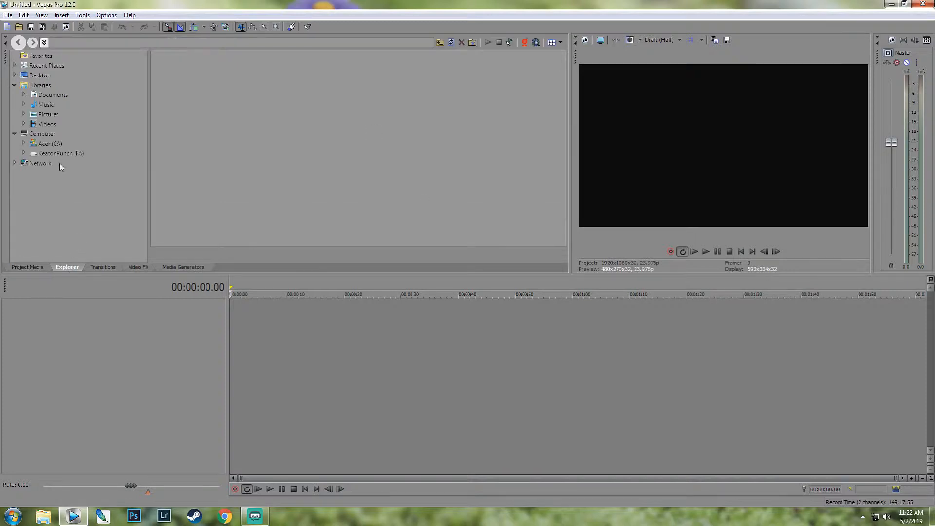
click(6, 38)
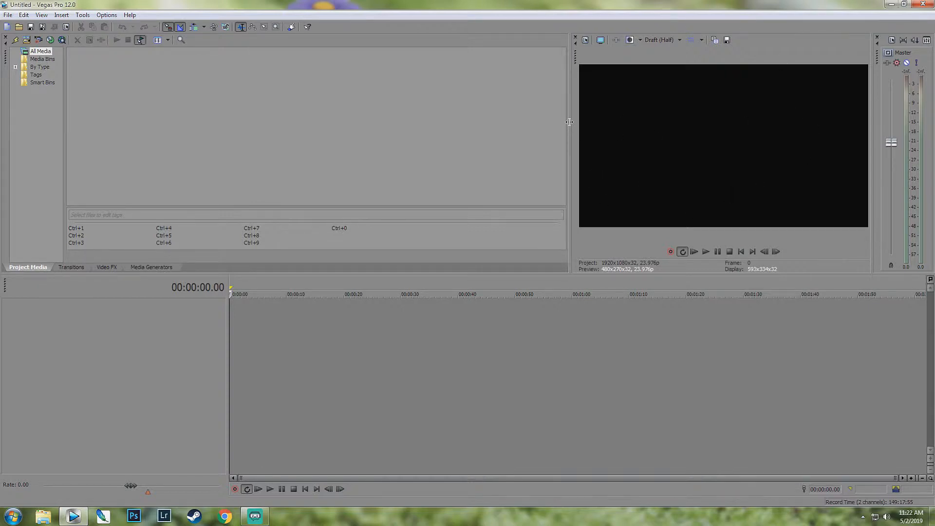
drag(570, 121, 314, 160)
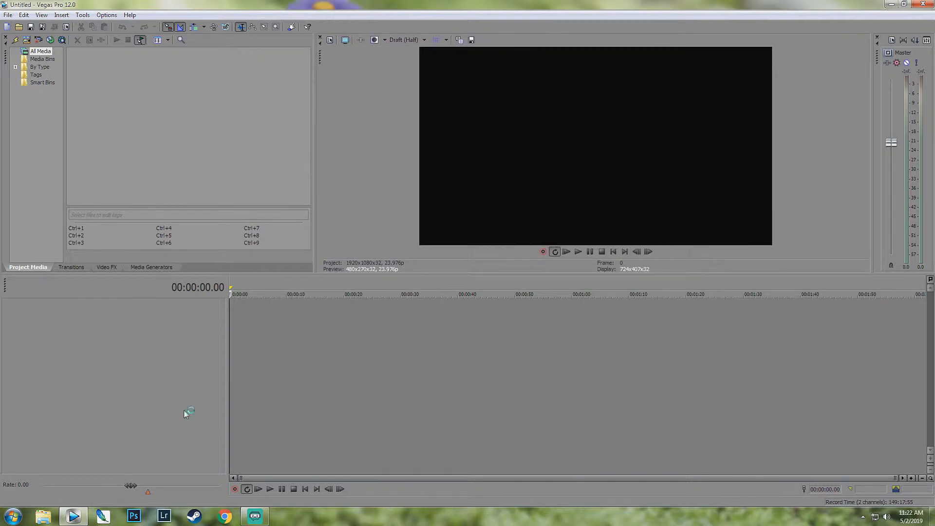
drag(426, 274, 450, 359)
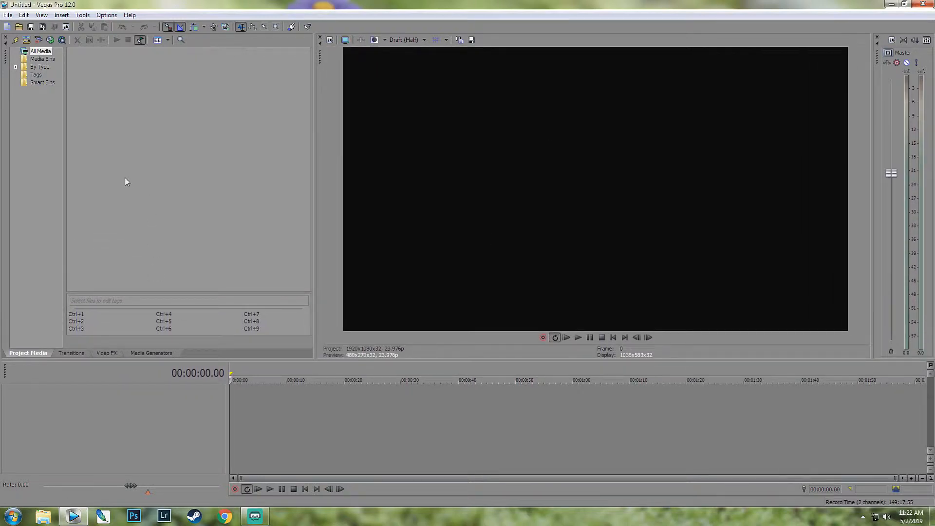
Step: Import the Pretty Thoughts MP3 and the clips P1120091, P1120101 and P1120102 into the project media
click(27, 41)
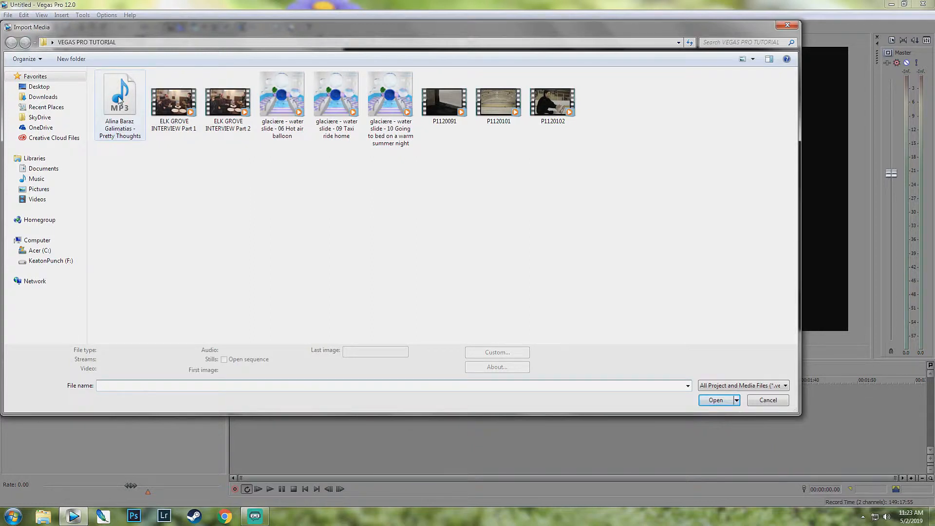
drag(565, 151, 454, 104)
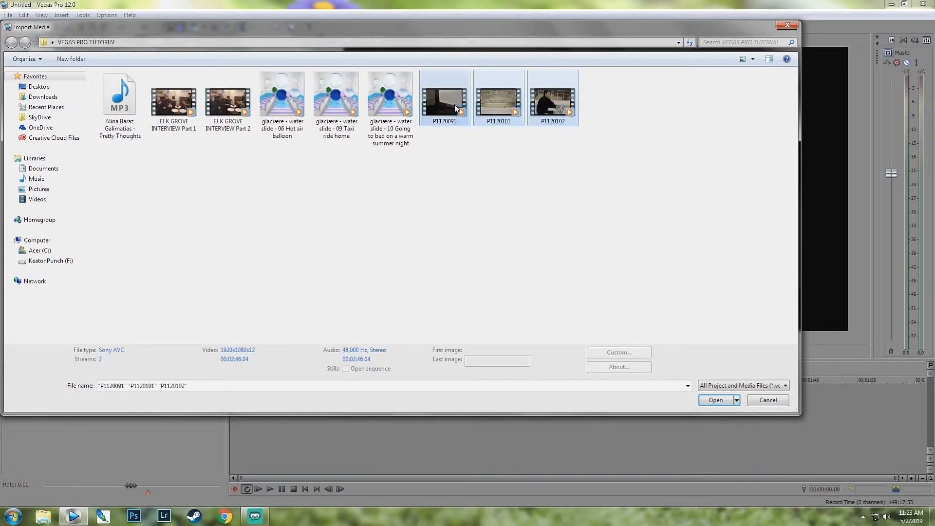
ctrl+click(116, 102)
click(712, 402)
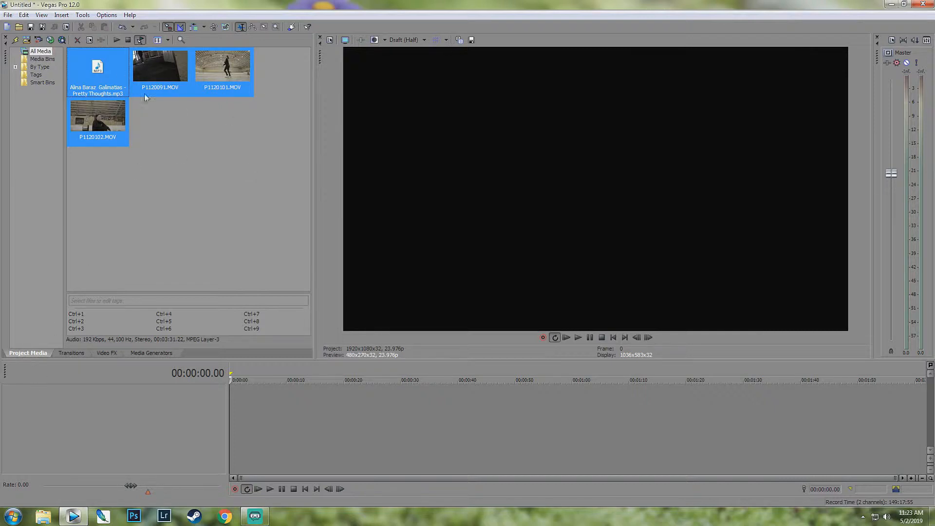
click(196, 196)
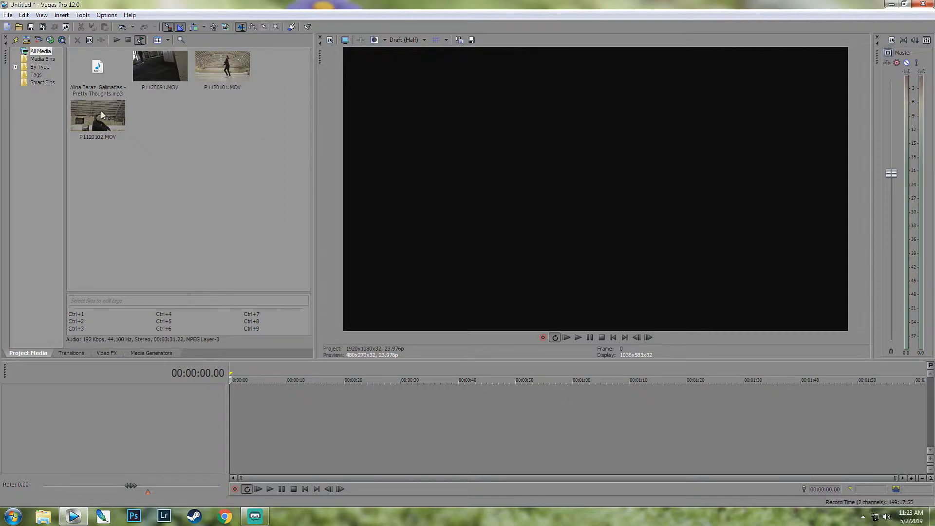
Step: Place P1120101.MOV at the start of the timeline and set the preview quality to Preview (Quarter)
drag(221, 65, 256, 149)
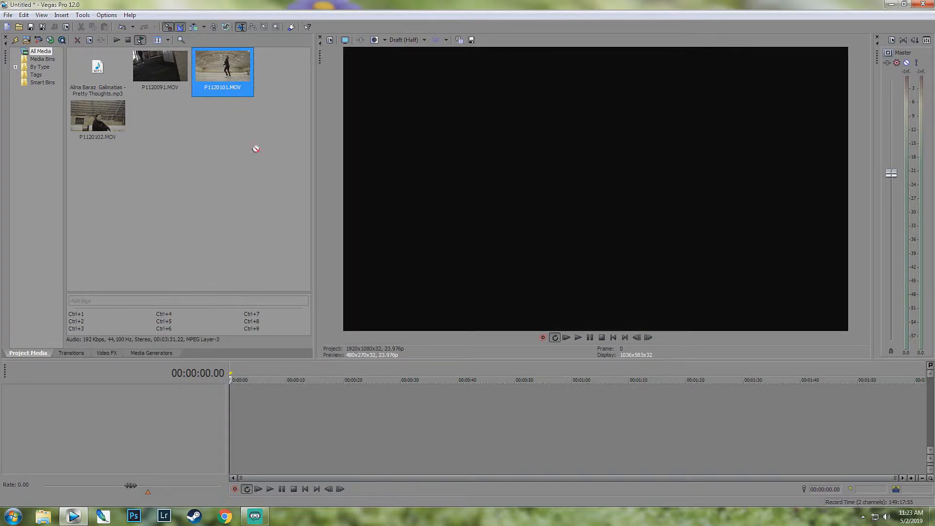
drag(269, 401, 229, 405)
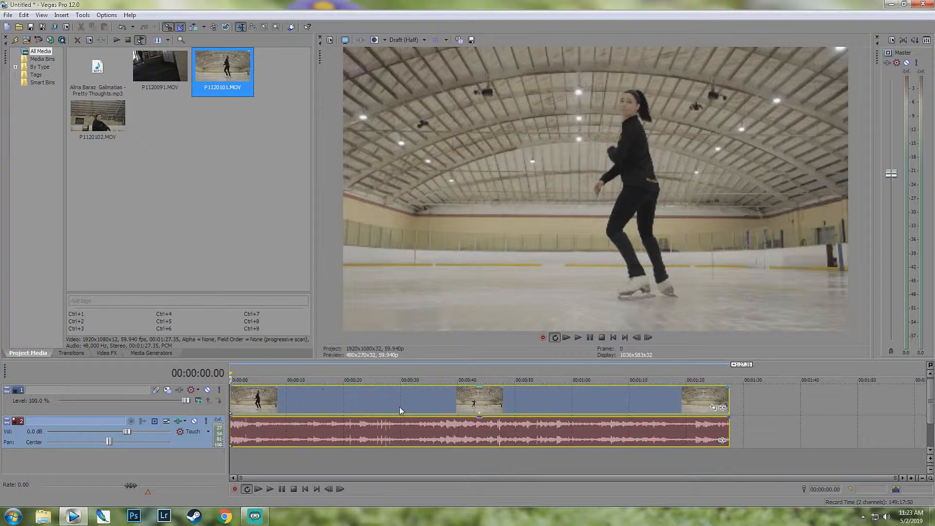
click(405, 39)
mouse_move(412, 53)
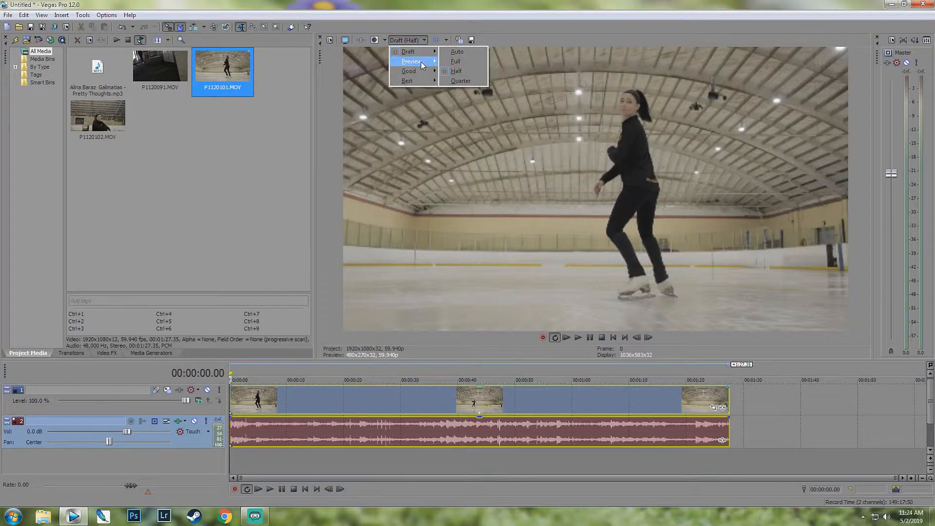
click(462, 81)
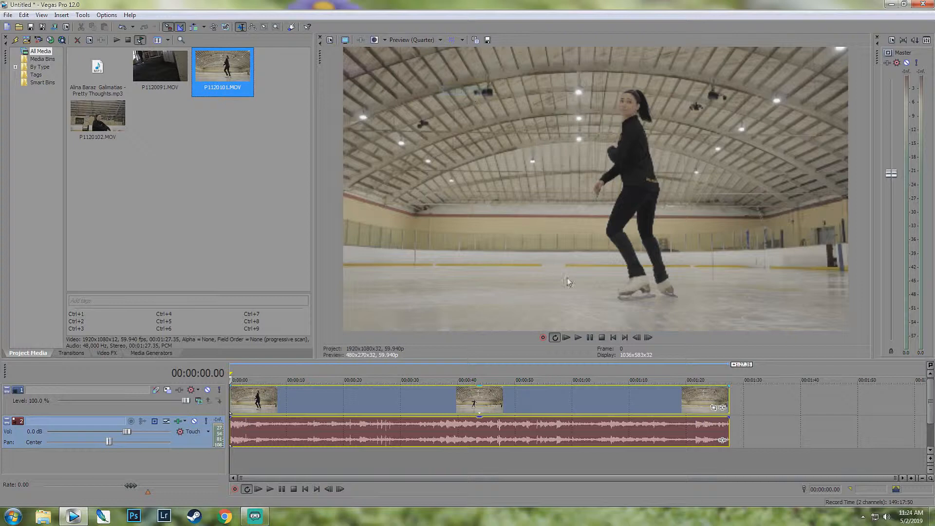
Step: Play through the clip to find where the skater enters, and trim its start to 00:00:30.44
click(307, 375)
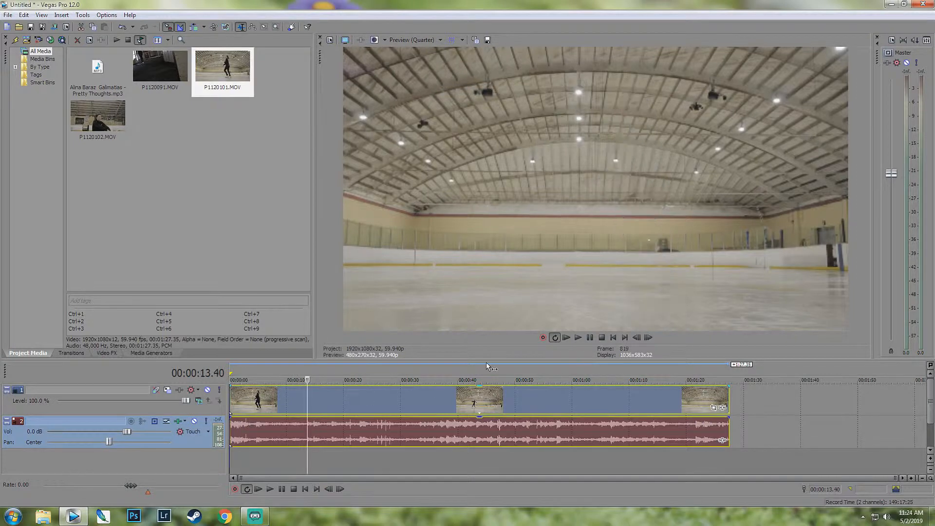
key(space)
click(341, 377)
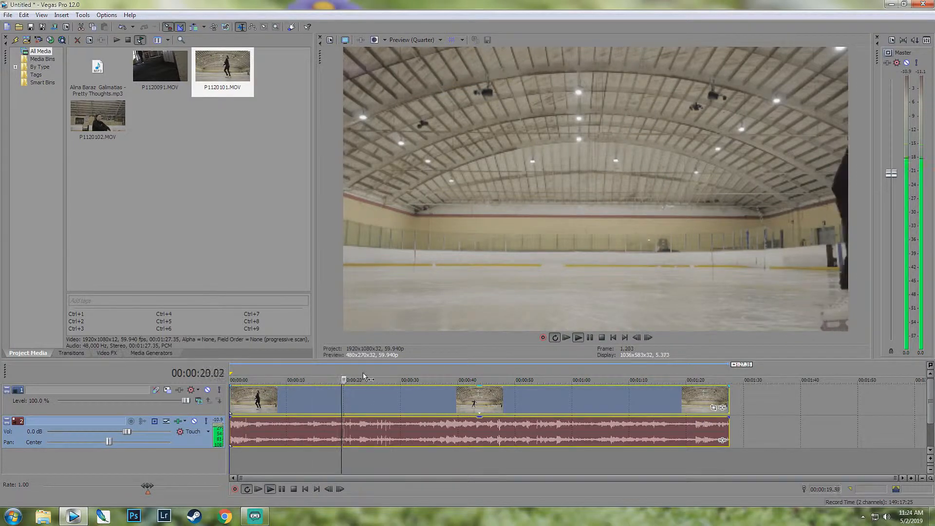
click(363, 377)
click(402, 378)
click(433, 378)
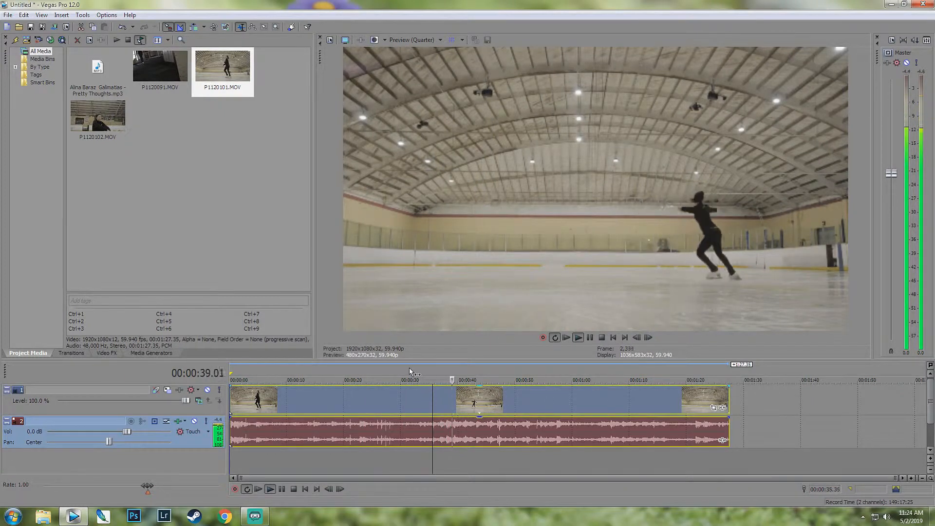
click(407, 378)
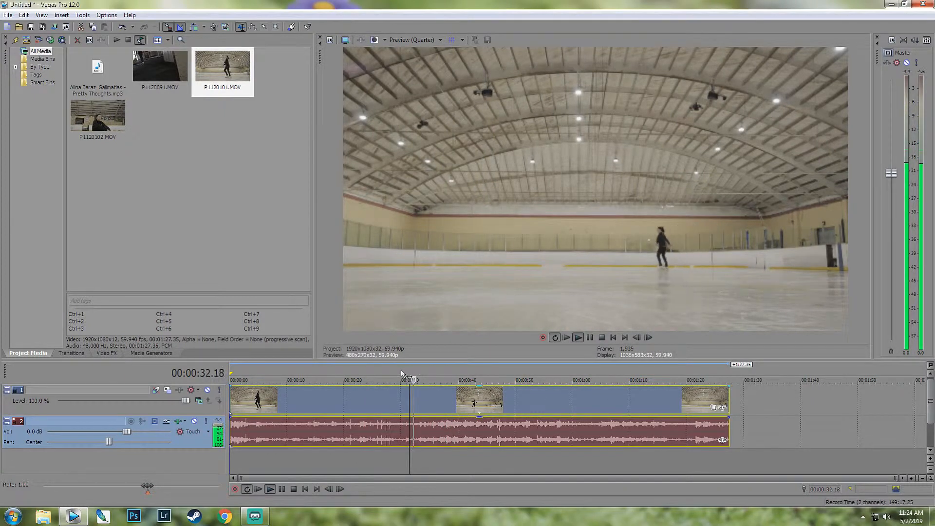
click(398, 371)
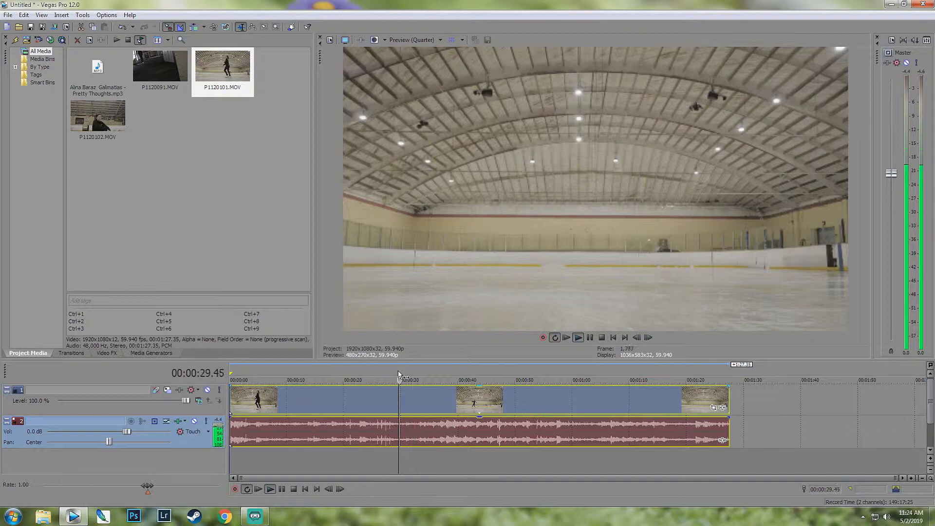
click(589, 337)
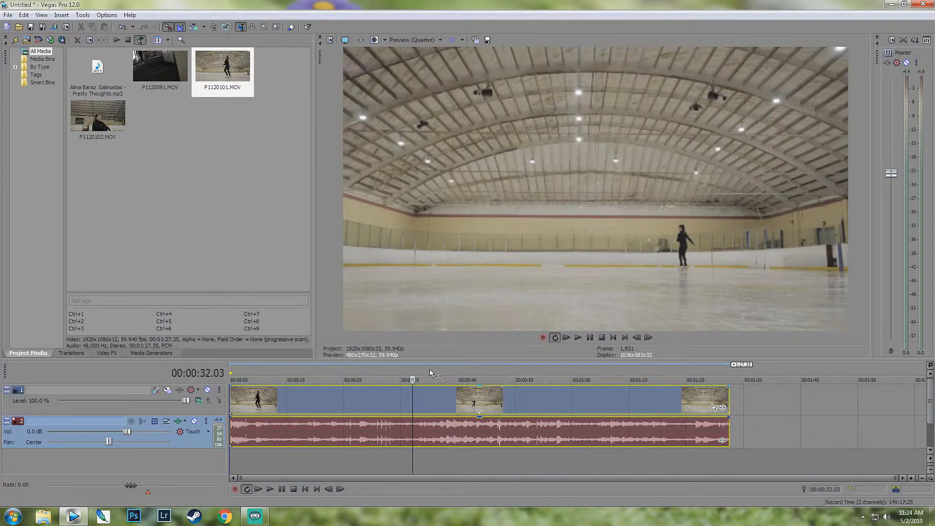
click(405, 372)
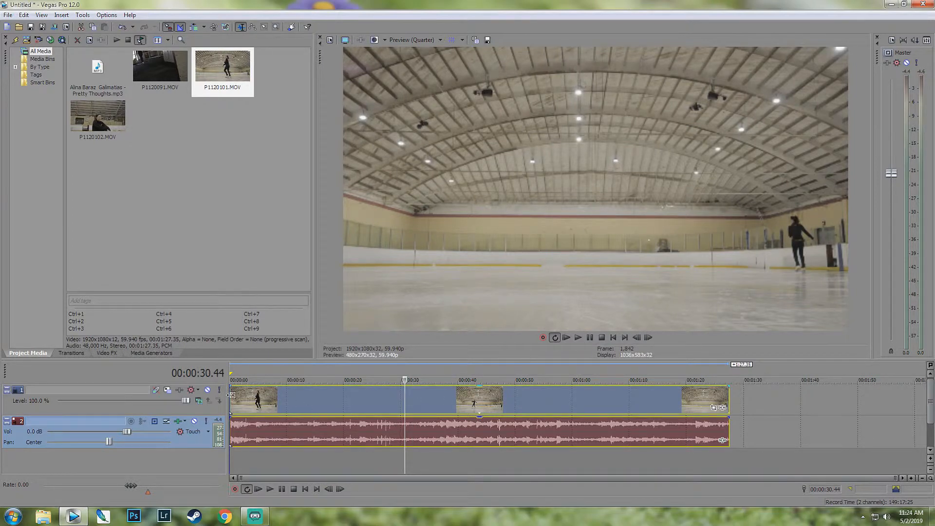
drag(232, 402, 406, 402)
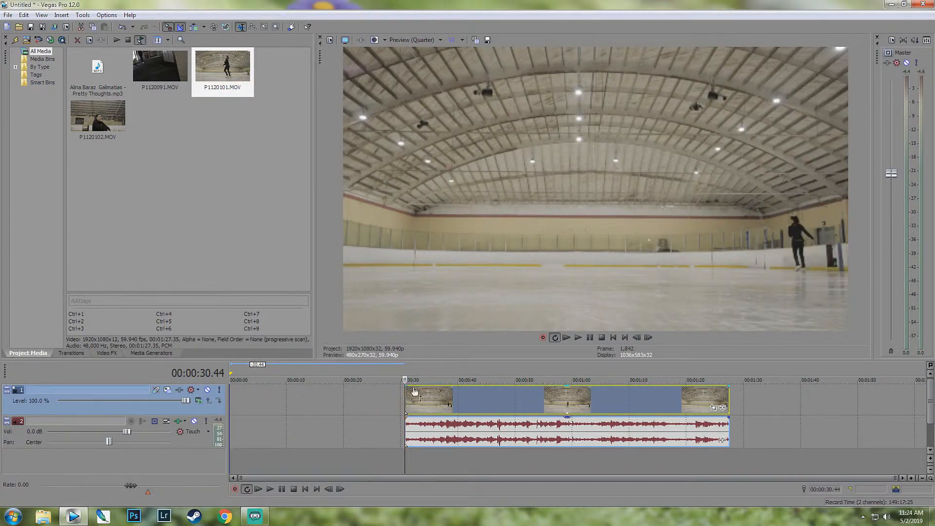
Step: Play on to find the end of the wanted action, and trim the clip's end to 00:00:42.36
click(397, 370)
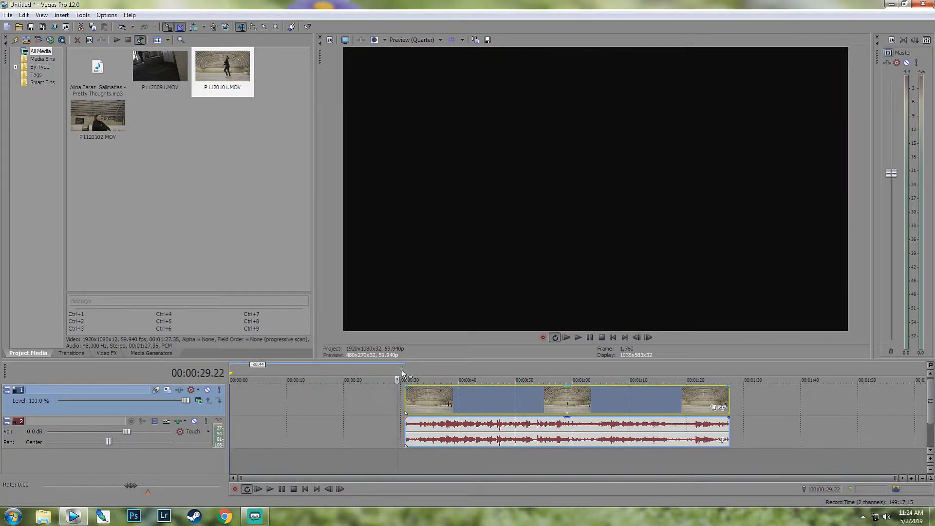
click(584, 337)
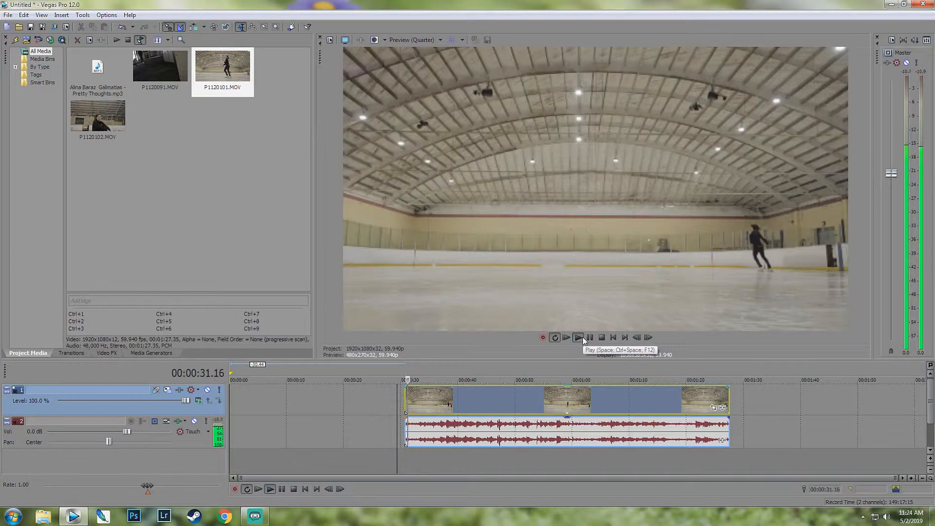
key(Return)
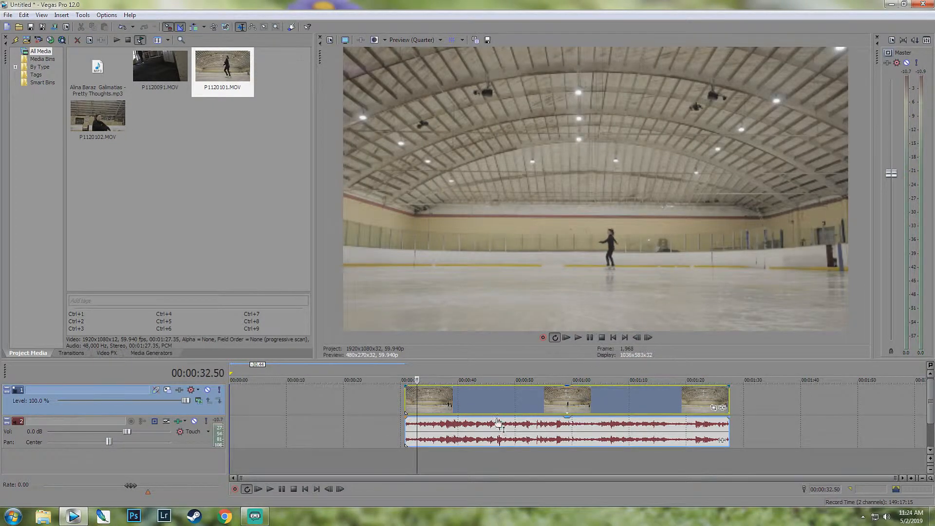
click(434, 378)
click(578, 337)
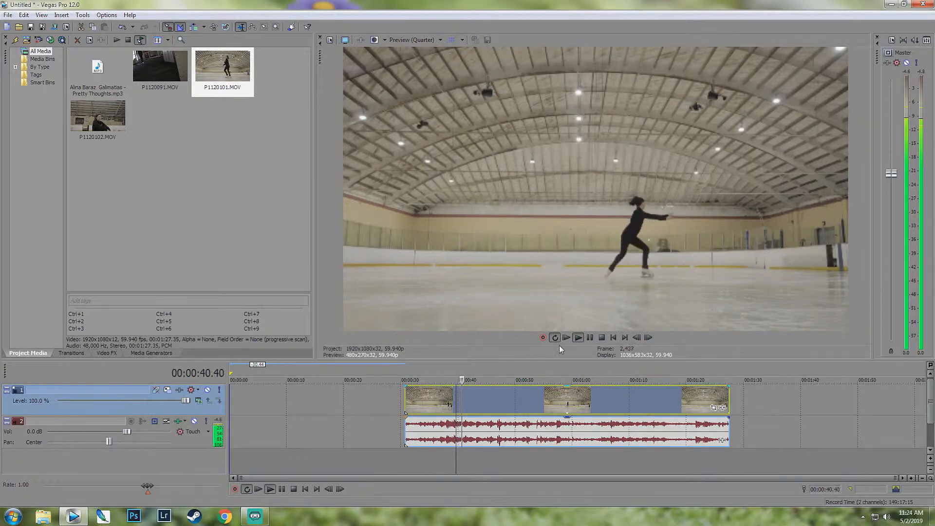
click(590, 338)
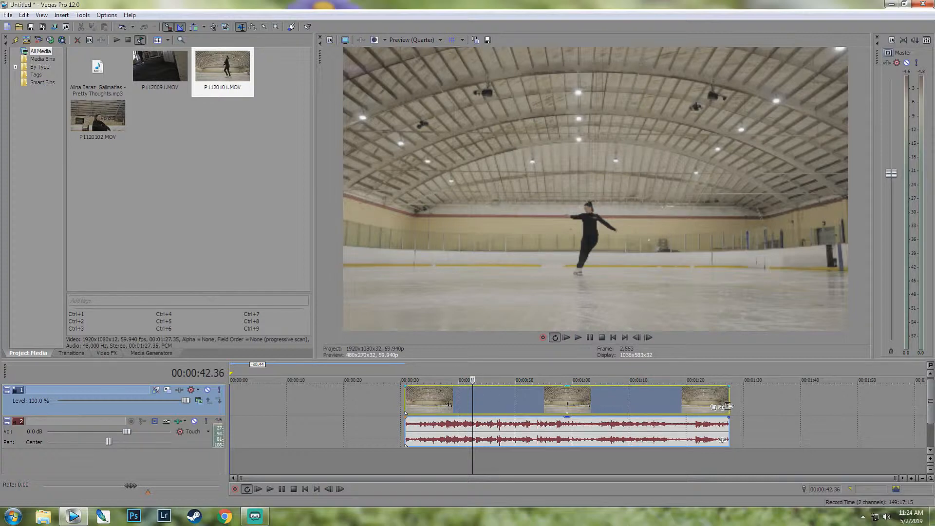
drag(728, 407, 472, 405)
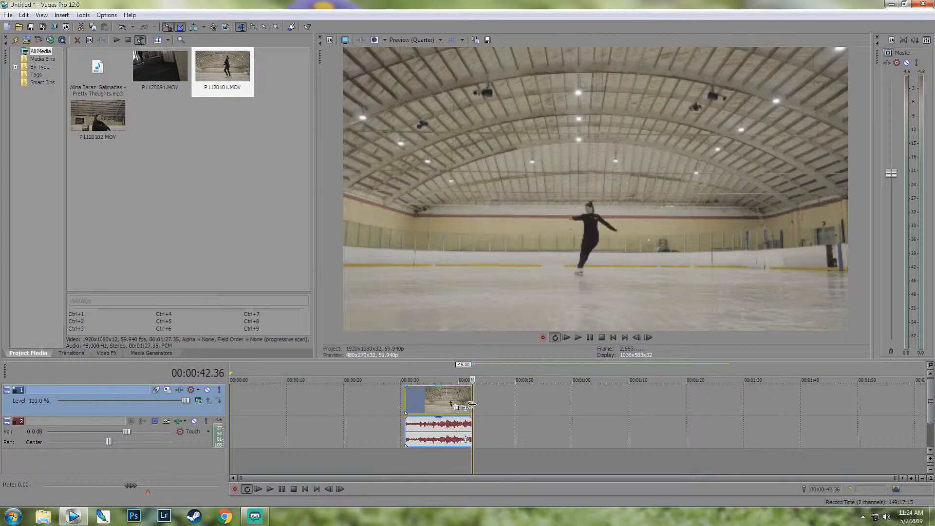
Step: Play back the trimmed clip from its start to past its end
click(402, 371)
key(space)
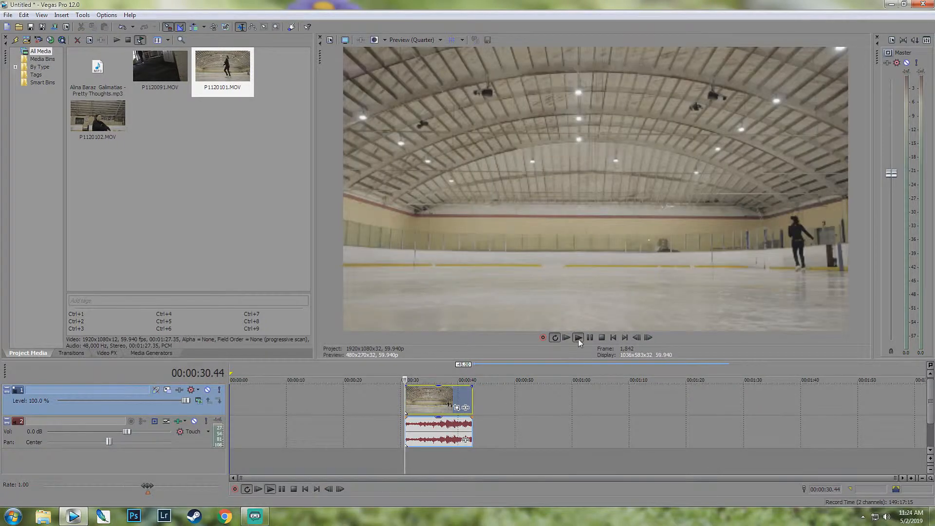
click(464, 379)
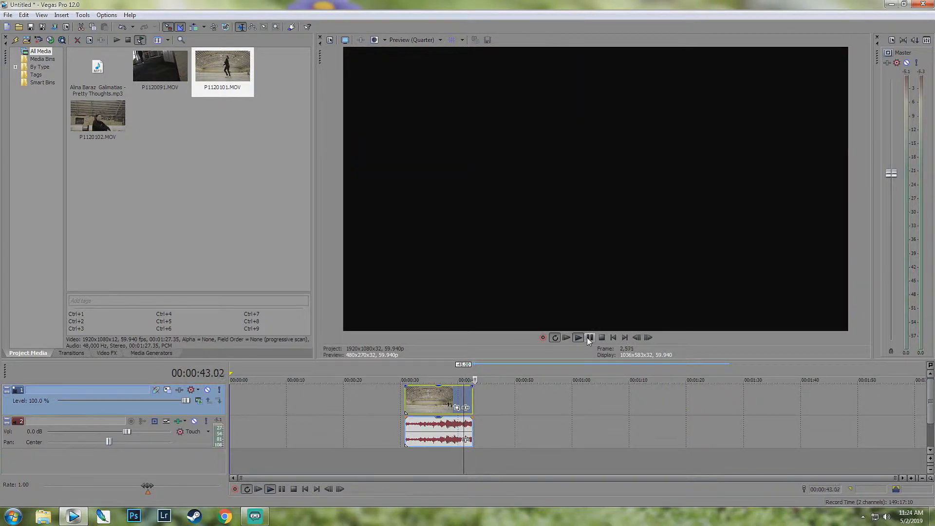
click(588, 338)
Step: Move the trimmed clip earlier on the timeline to start at about 00:00:12.08, and place the playhead at its start
click(431, 402)
drag(422, 403, 315, 403)
click(299, 376)
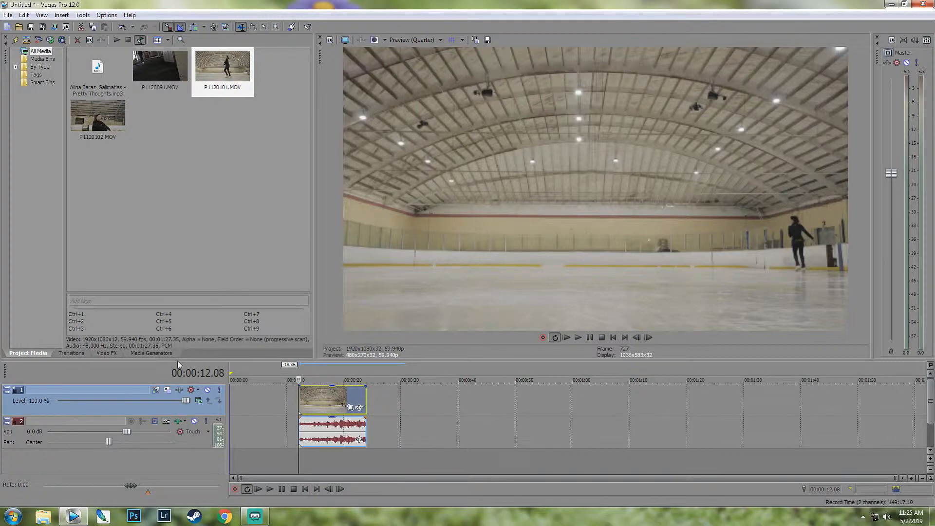
Step: Browse the video effects and apply the Yellow Tint preset of Color Curves to the skating clip
click(107, 354)
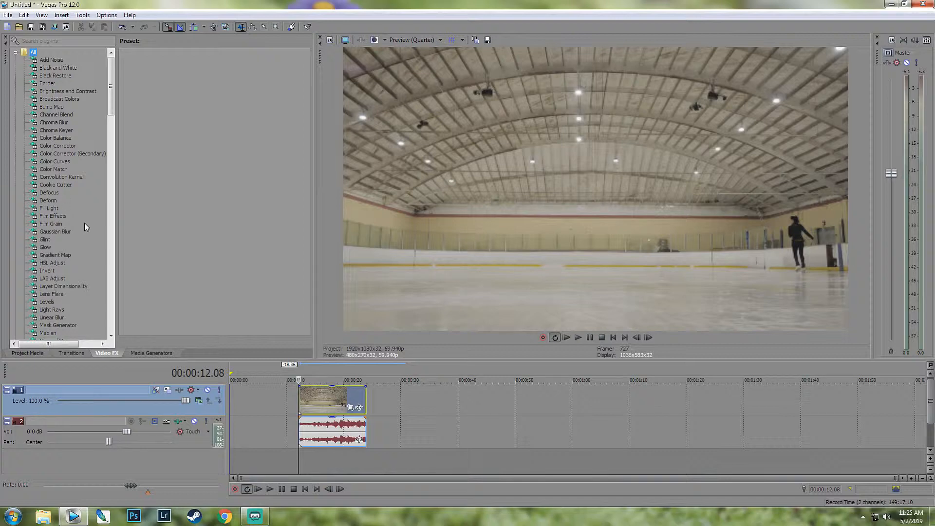
click(62, 146)
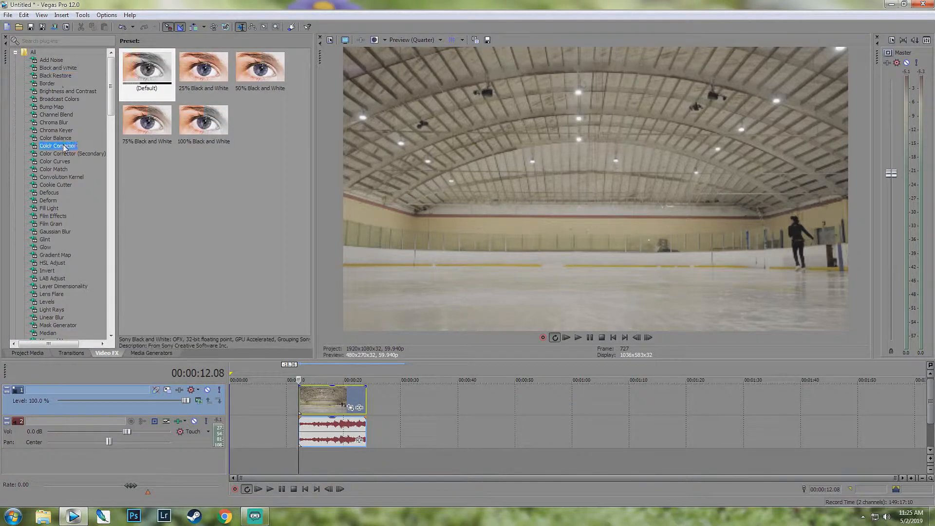
click(54, 217)
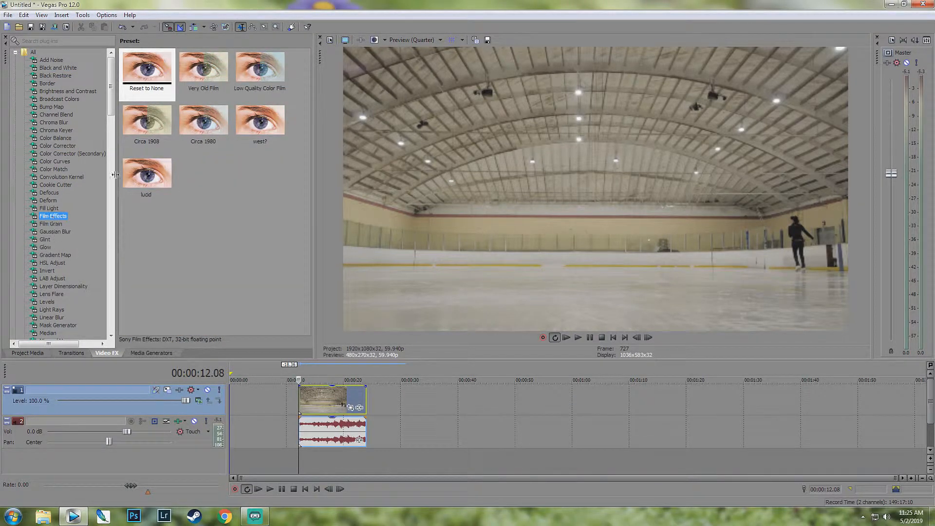
click(59, 161)
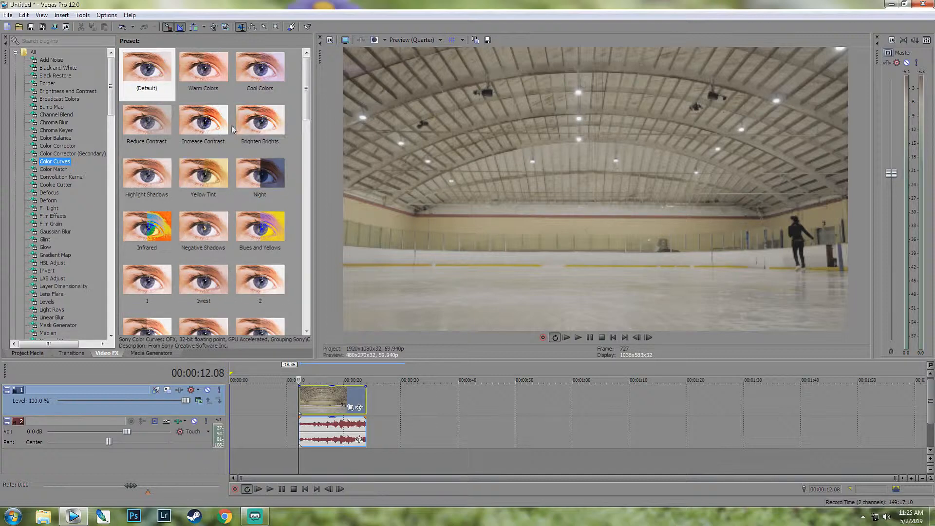
drag(307, 98, 299, 77)
click(207, 174)
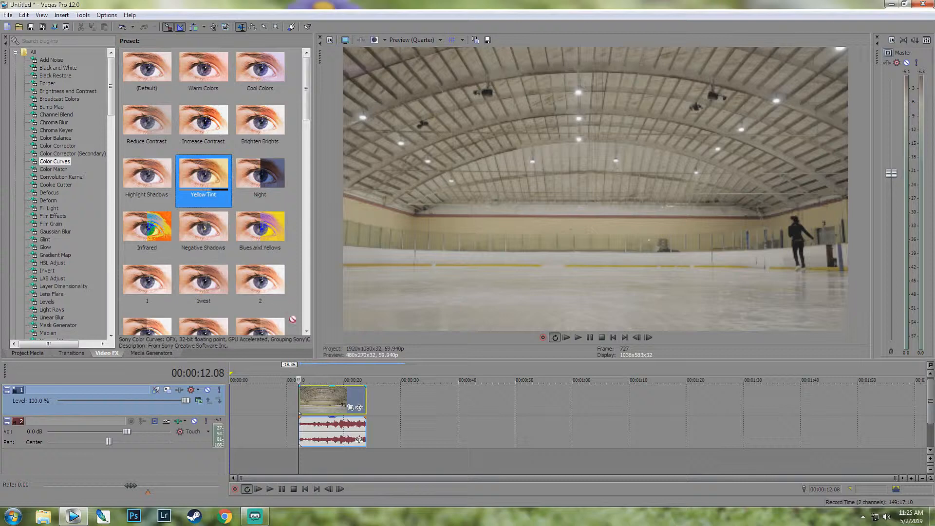
drag(291, 318, 328, 396)
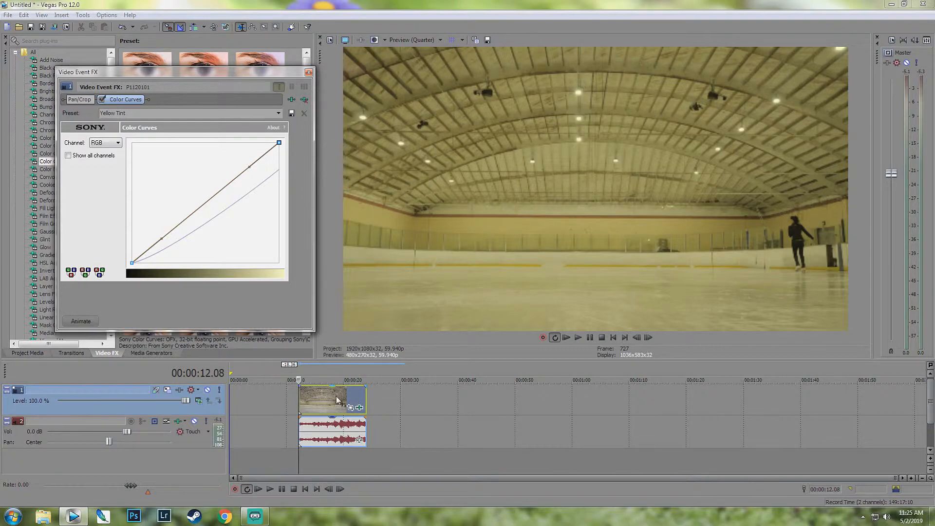
click(309, 73)
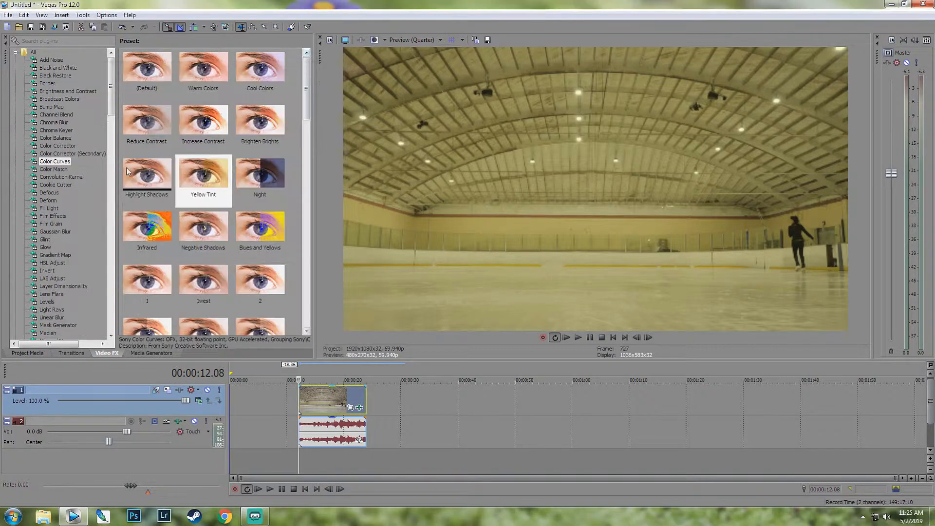
Step: Add the Low Quality Color Film preset of Film Effects to the skating clip
click(50, 217)
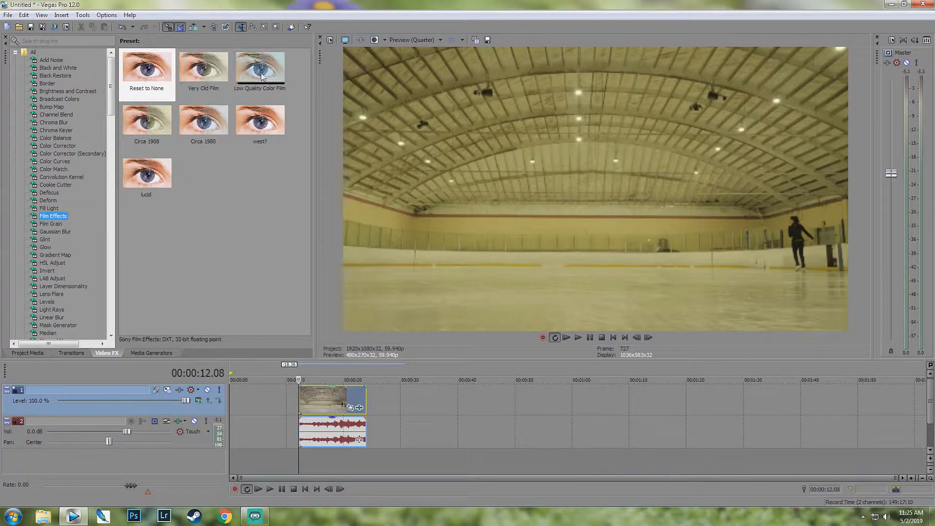
drag(260, 68, 315, 399)
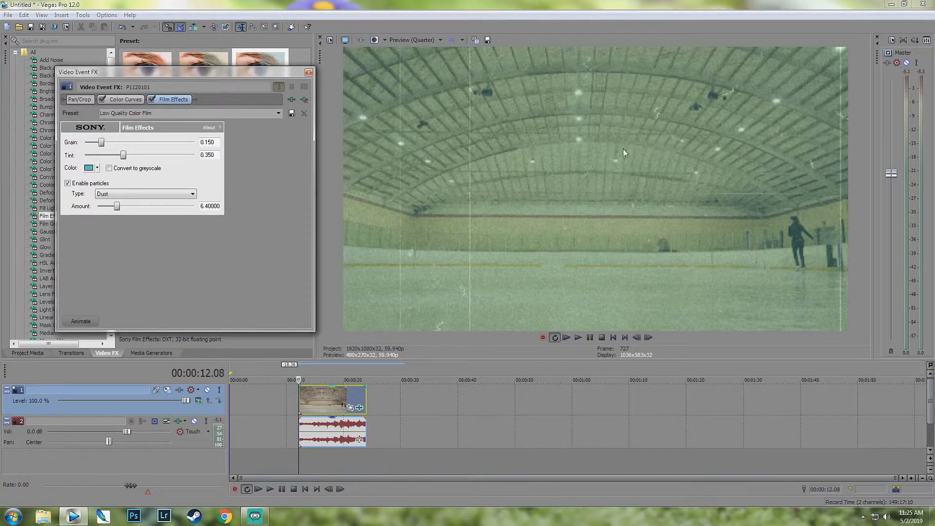
click(309, 73)
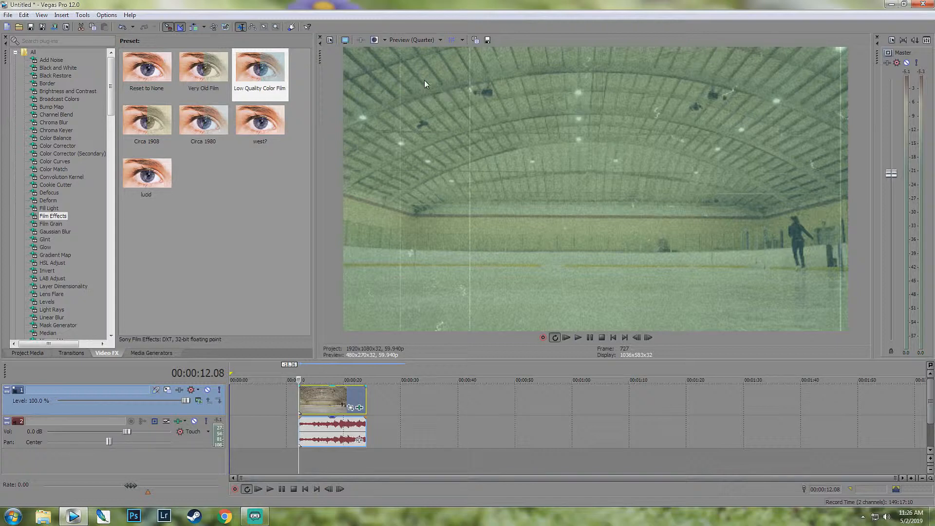
Step: Compare the clip with and without effects using the split-screen preview's left-half and full-frame bypass, and turn the comparison off
click(375, 41)
click(375, 42)
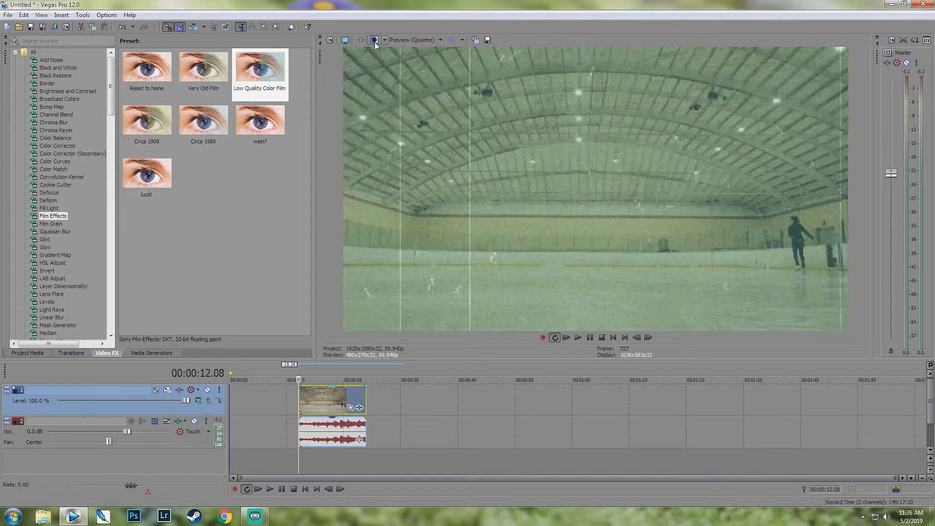
click(384, 40)
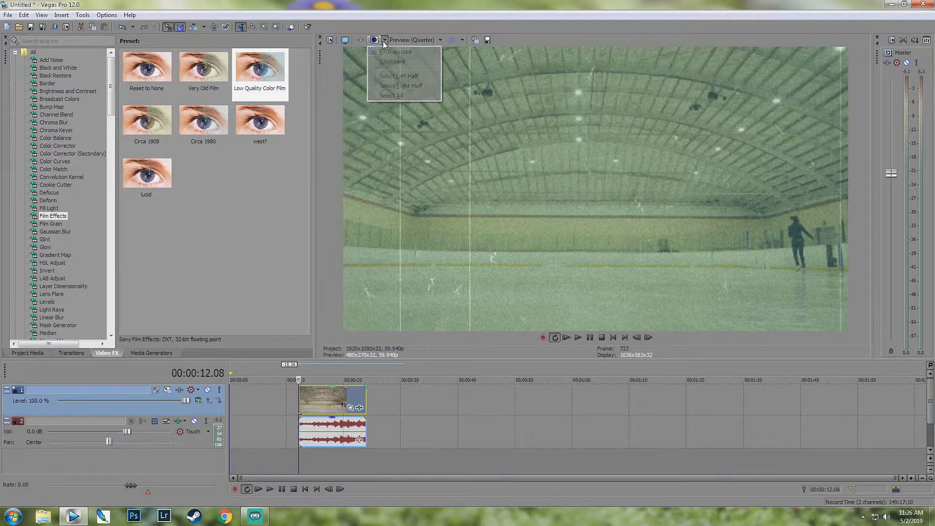
click(399, 75)
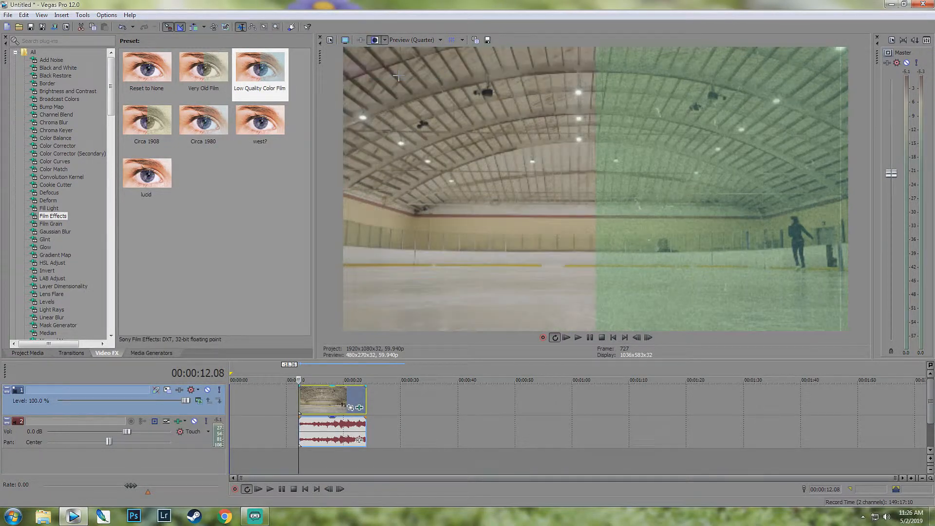
click(376, 41)
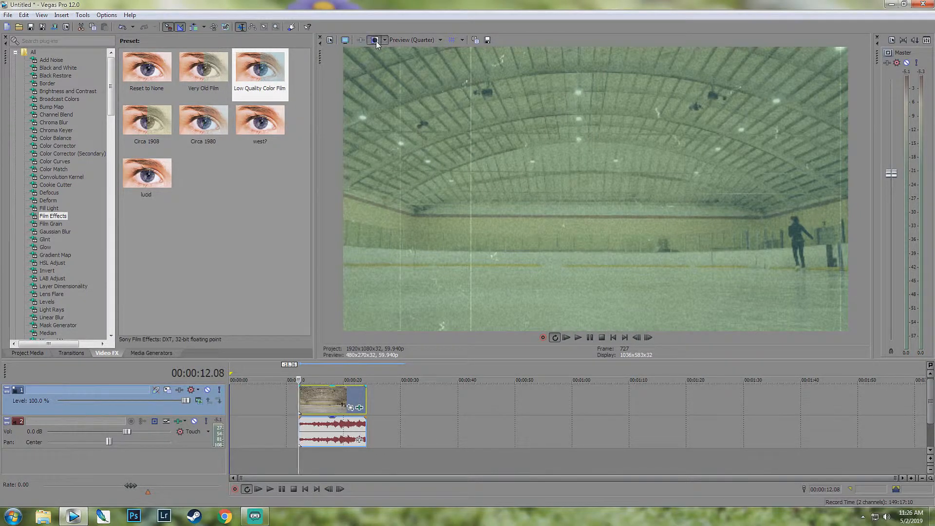
click(377, 40)
click(385, 41)
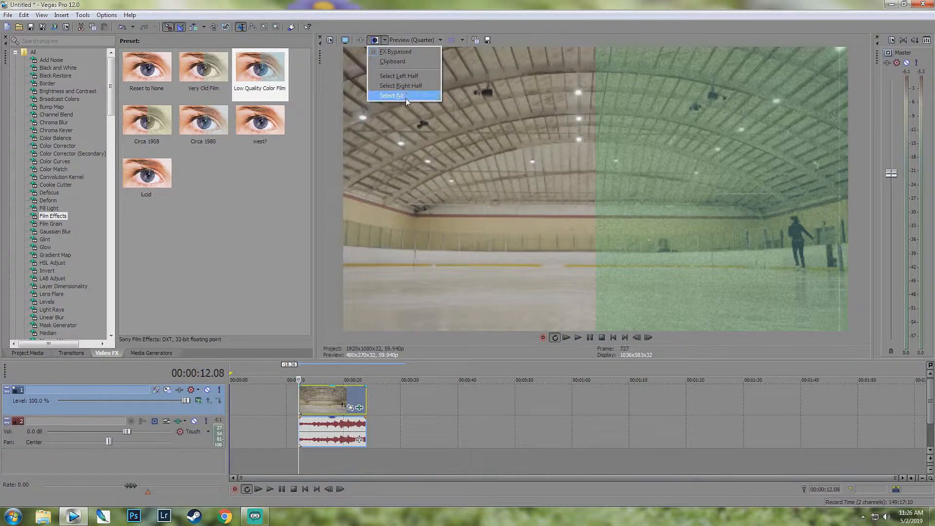
click(405, 98)
click(378, 40)
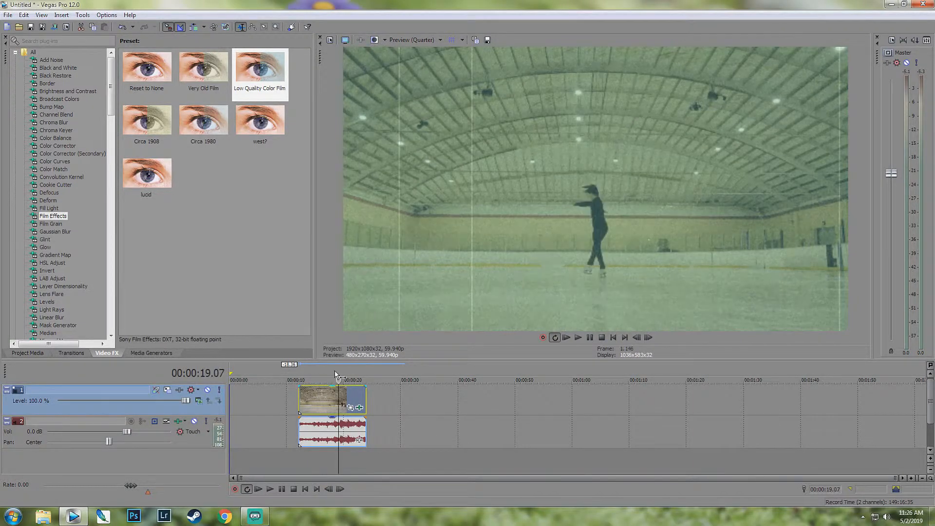
Step: Remove the Film Effects and Color Curves effects from the skating clip's effect chain
click(359, 407)
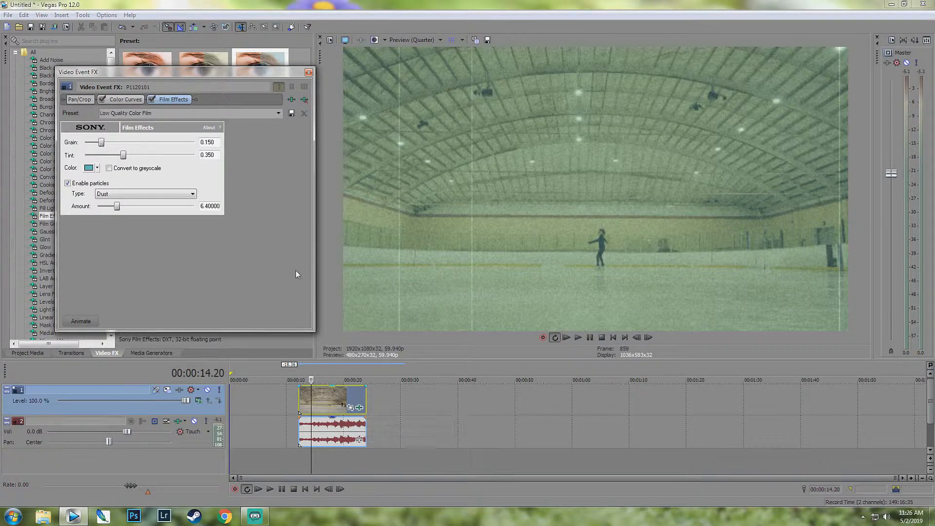
click(123, 100)
click(184, 102)
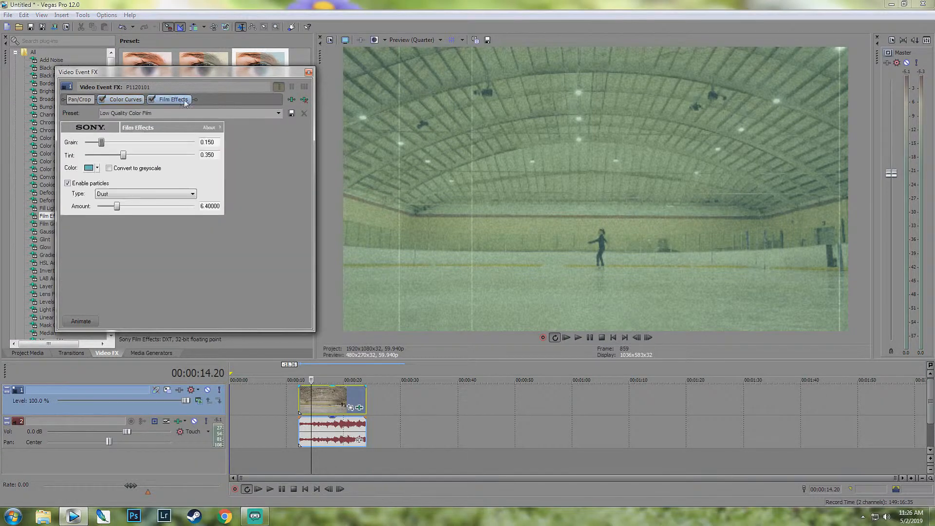
click(304, 100)
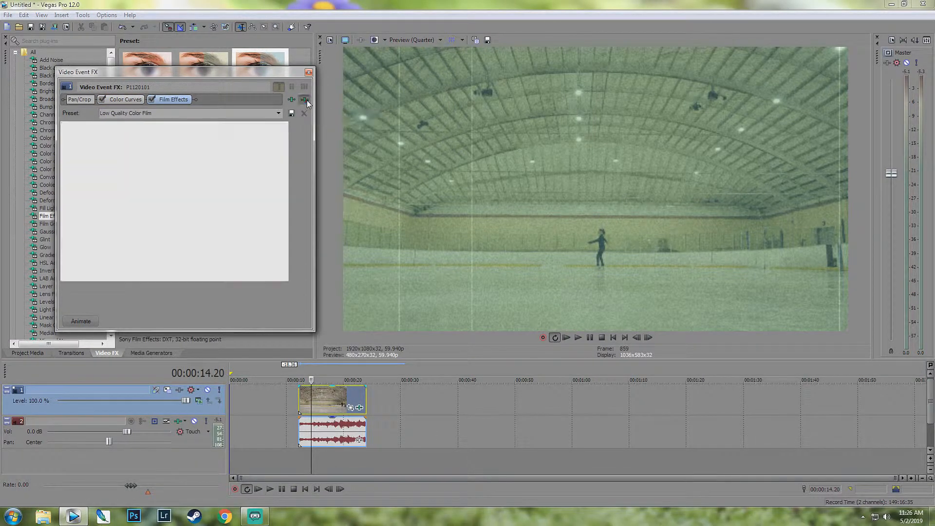
click(304, 100)
click(308, 72)
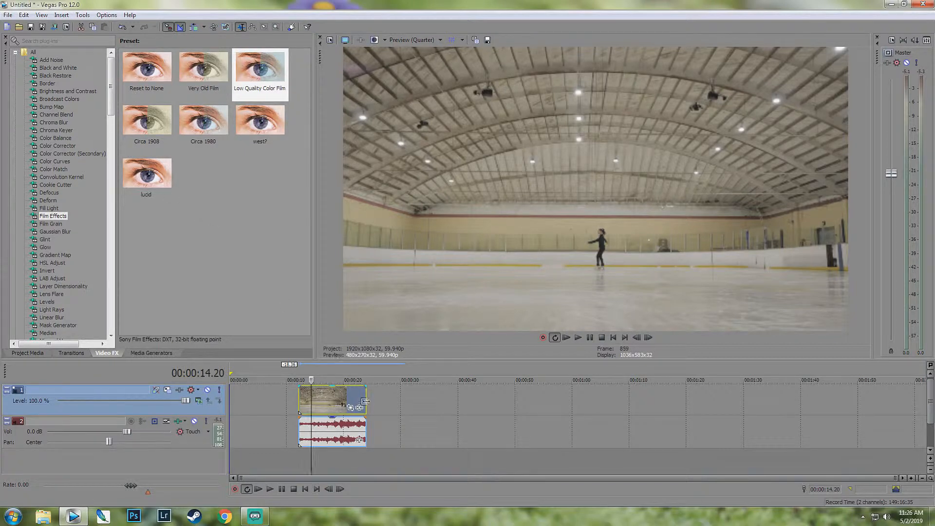
Step: Apply the default Color Curves to the skating clip and shape the RGB curve into an S, raising highlights and lowering shadows
click(54, 162)
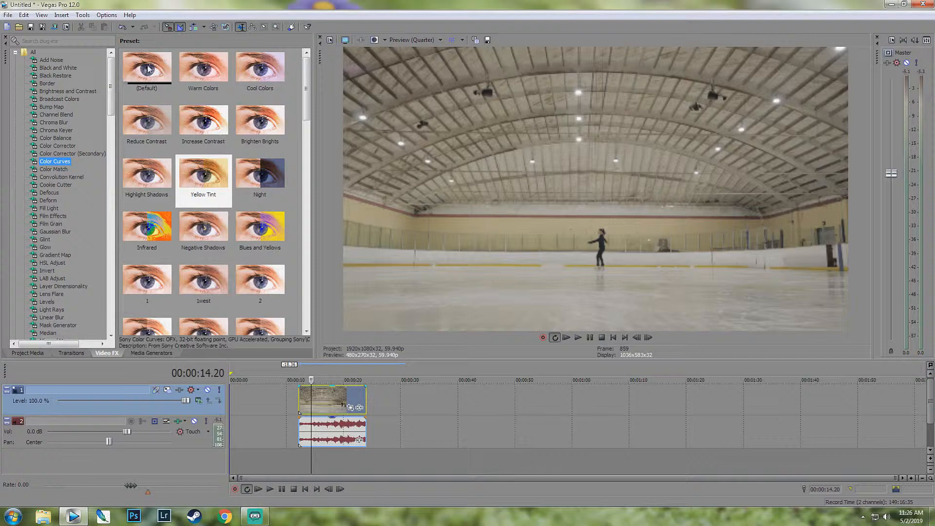
drag(149, 68, 166, 75)
drag(321, 350, 344, 408)
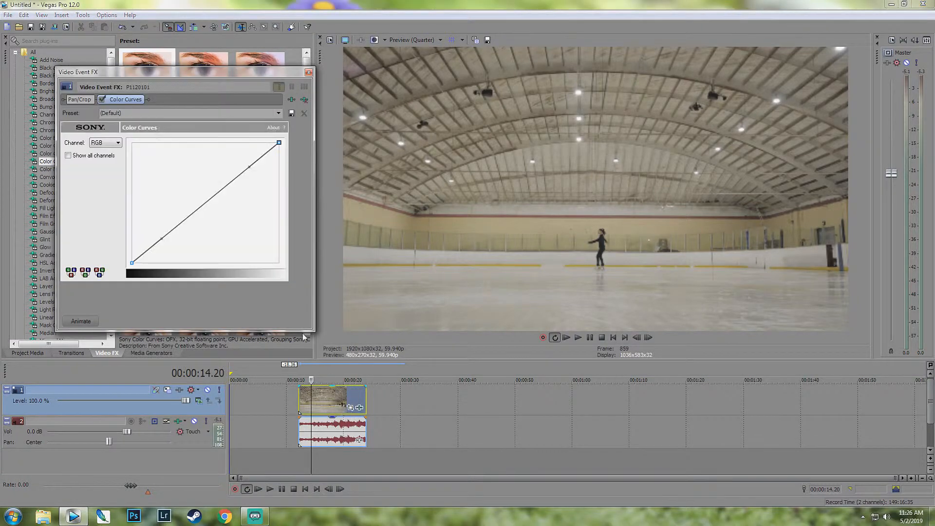
drag(251, 167, 247, 130)
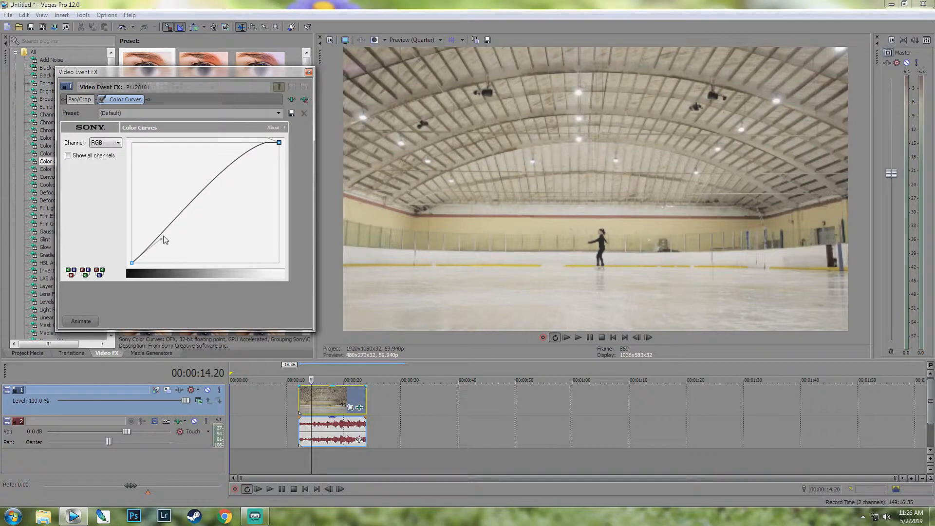
drag(162, 239, 158, 259)
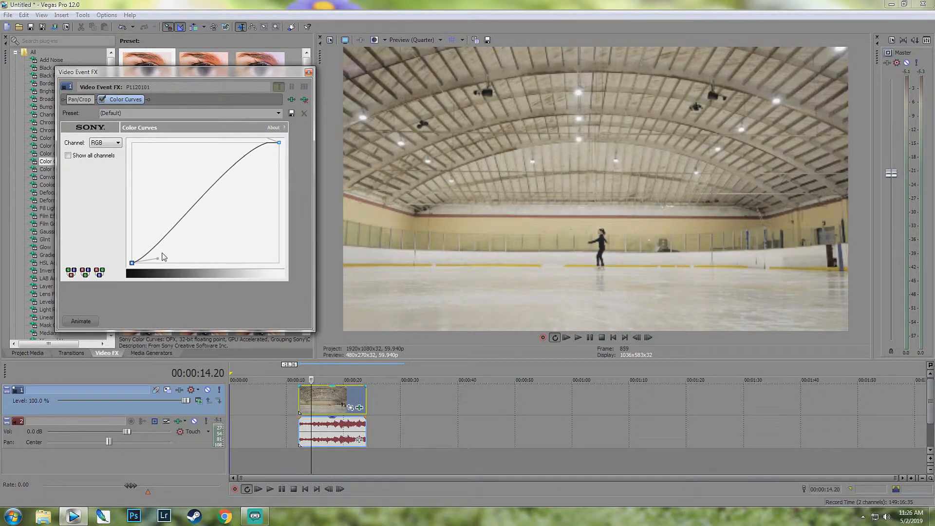
click(309, 72)
Step: Add the default Color Corrector to the skating clip and set its saturation to 1.444
click(69, 147)
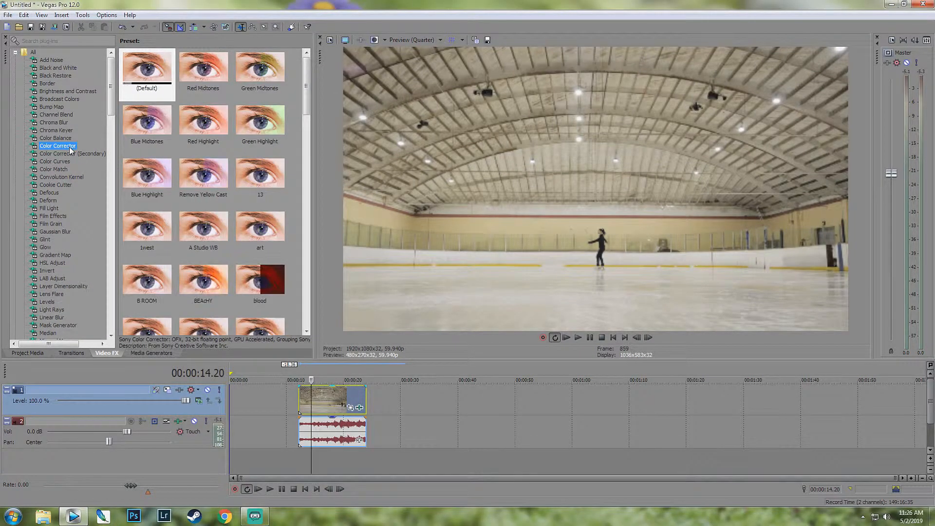
drag(160, 73, 331, 409)
click(131, 127)
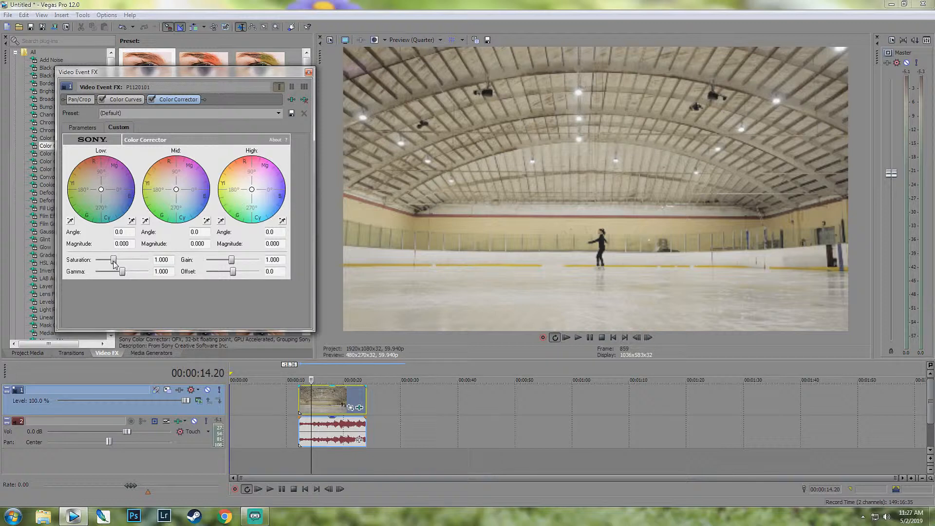
mouse_move(113, 264)
mouse_down()
mouse_move(125, 266)
mouse_move(89, 265)
mouse_move(121, 267)
mouse_up()
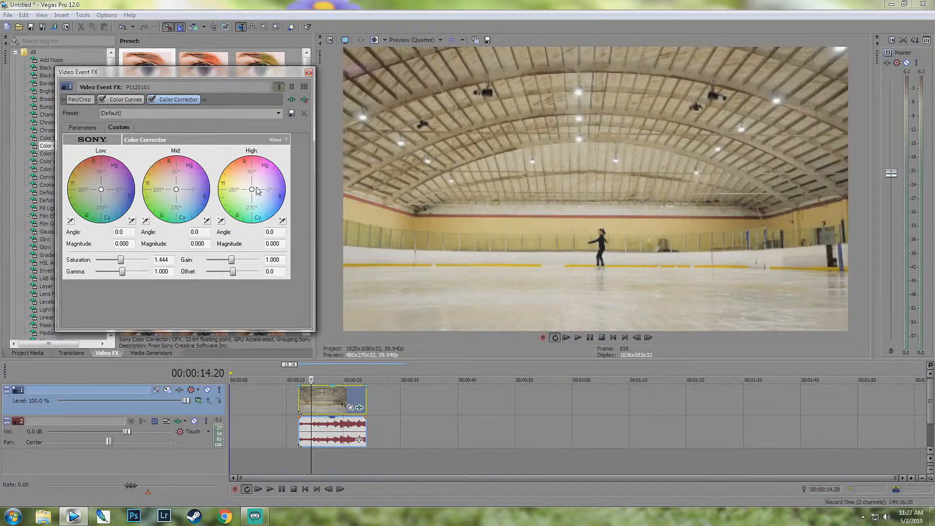
Step: Nudge the Color Corrector's High and Mid color wheels slightly toward blue to reduce the yellow cast
mouse_move(253, 191)
mouse_down()
mouse_move(249, 203)
mouse_move(235, 189)
mouse_move(262, 183)
mouse_move(253, 192)
mouse_up()
drag(176, 189, 181, 193)
click(308, 72)
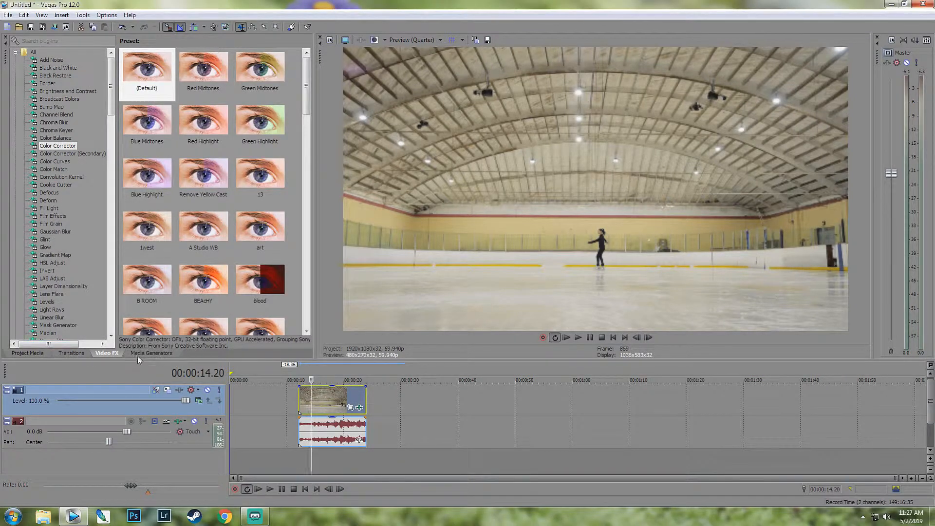
Step: Add P1120102.MOV from the project media to the timeline after the skating clip, leaving a gap between them
click(37, 353)
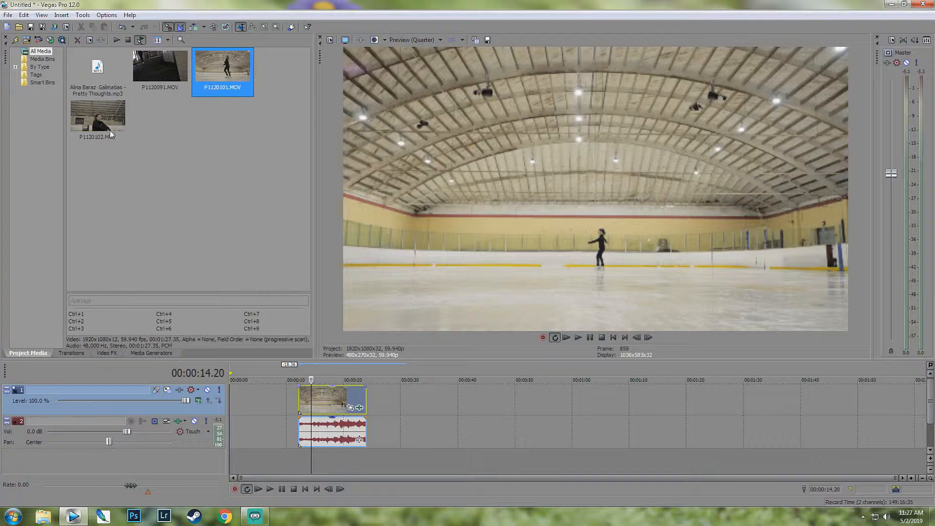
drag(111, 135, 233, 204)
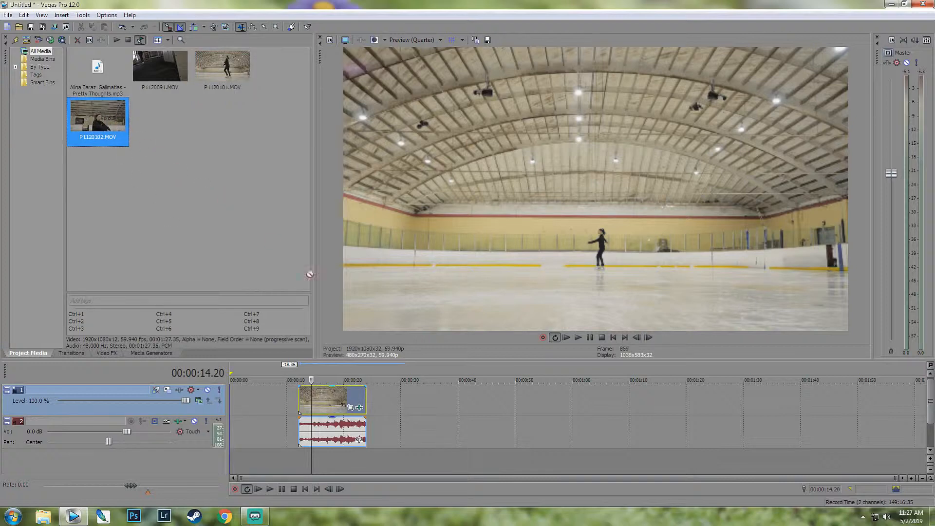
drag(310, 274, 404, 414)
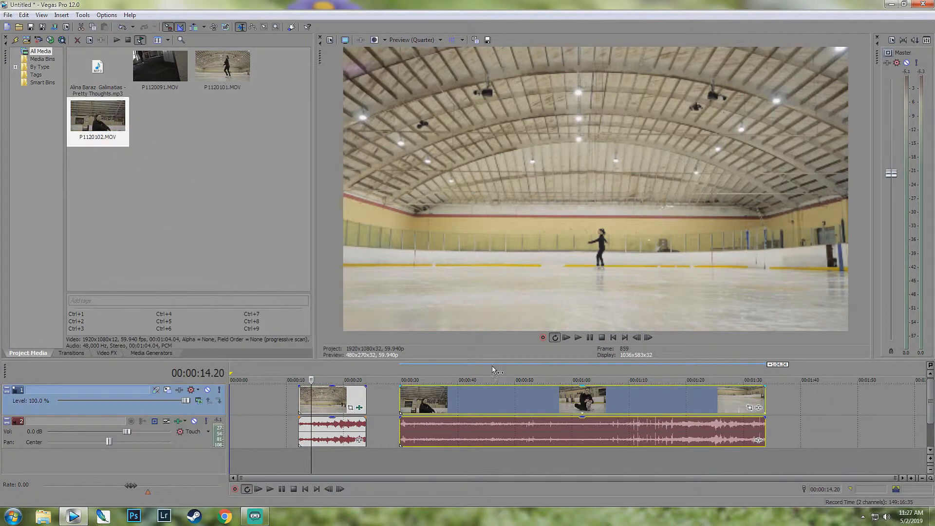
Step: Trim the second clip's start to 00:00:42.15, shorten its end, and move it earlier to start at about 00:00:26
drag(492, 365, 471, 366)
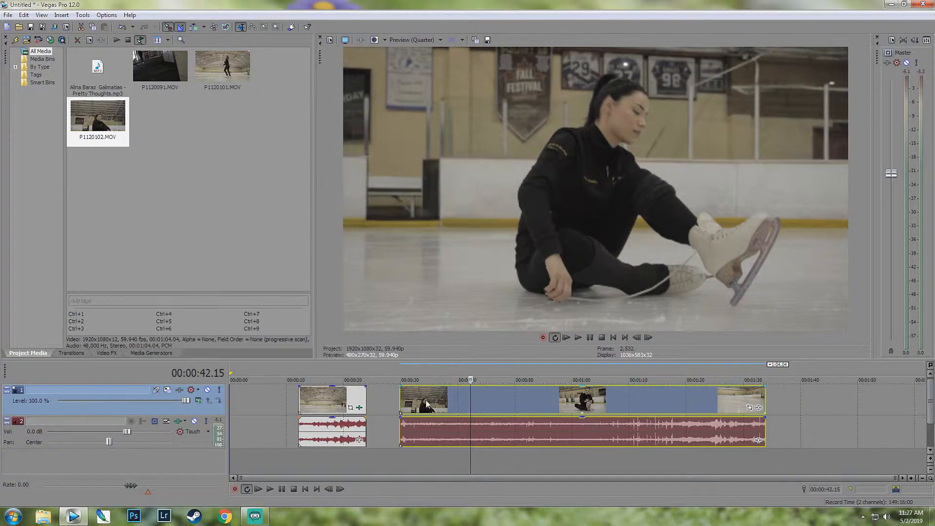
drag(402, 400, 470, 401)
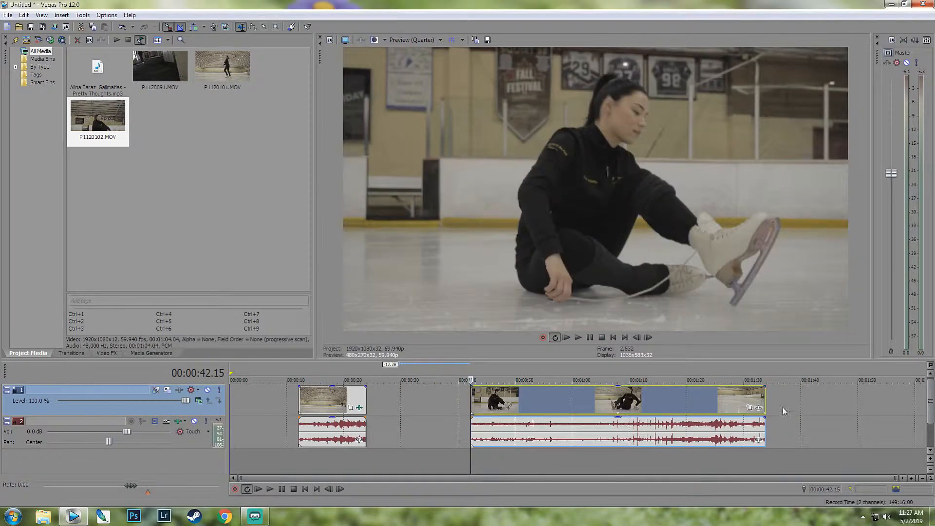
drag(766, 398, 394, 393)
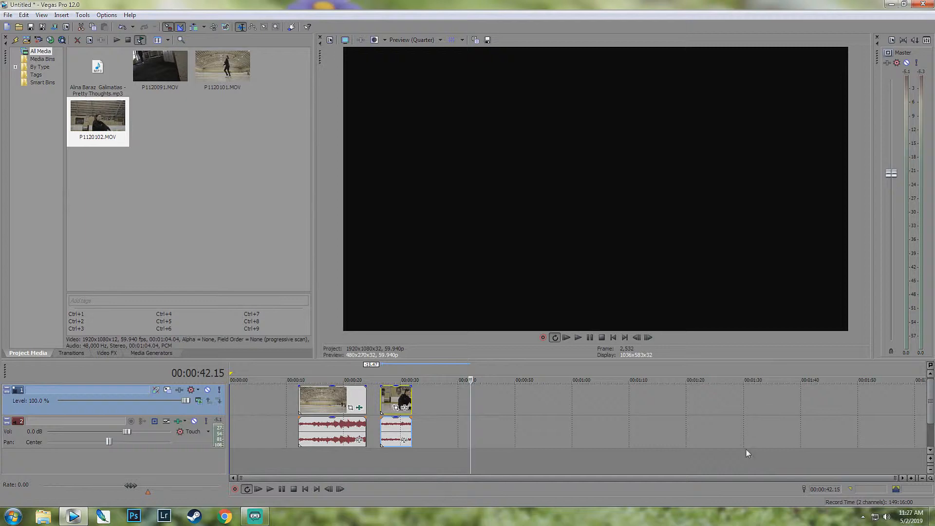
click(358, 379)
scroll(567, 412, up, 4)
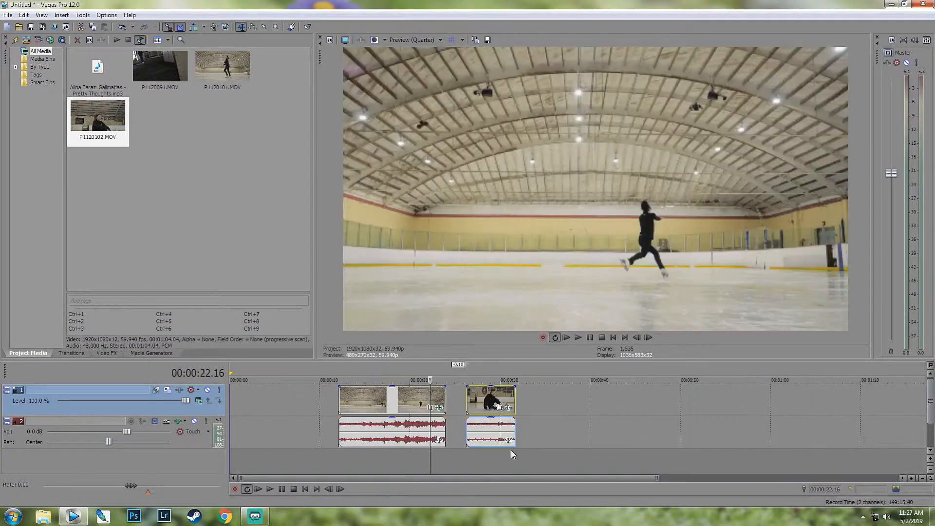
Step: Move the second clip flush against the end of the skating clip and play back the cut
drag(585, 383, 554, 380)
key(space)
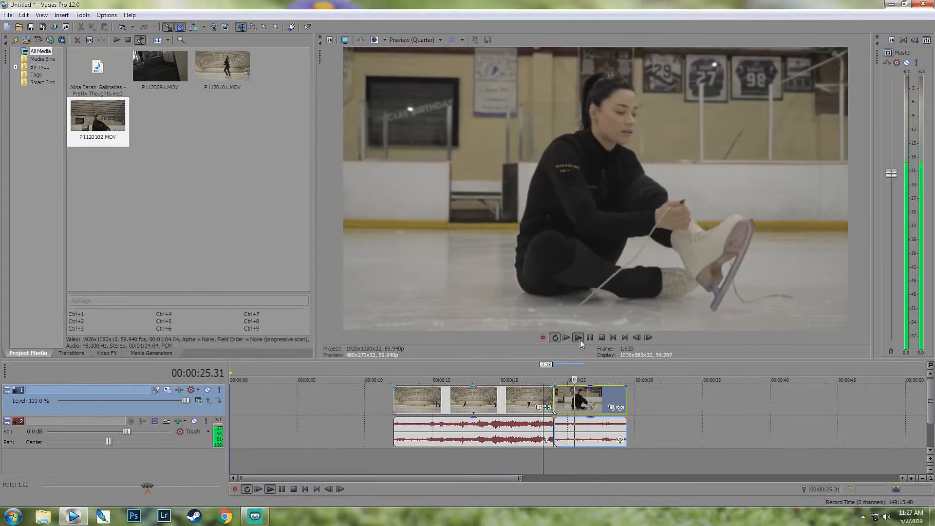
click(589, 337)
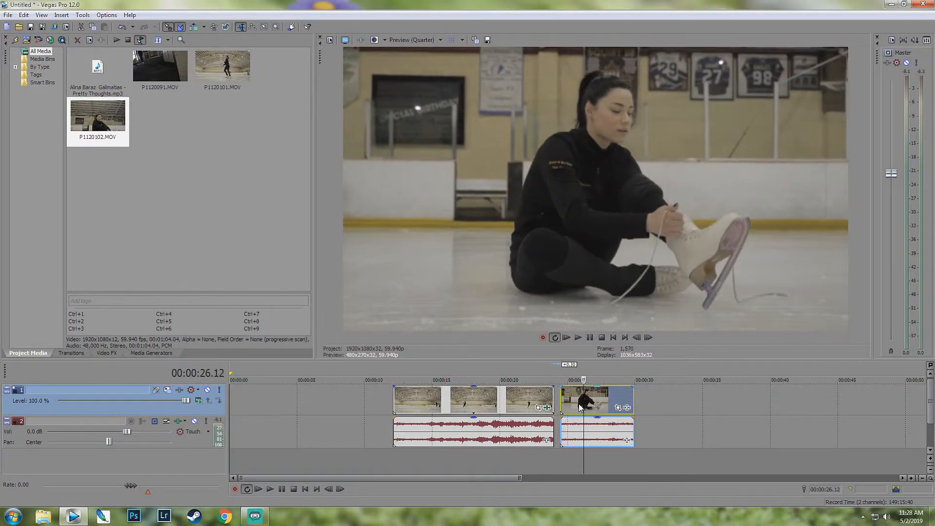
Step: Overlap the second clip with the end of the skating clip, and extend the skating clip's end to lengthen the crossfade to 2:22
drag(571, 407, 563, 408)
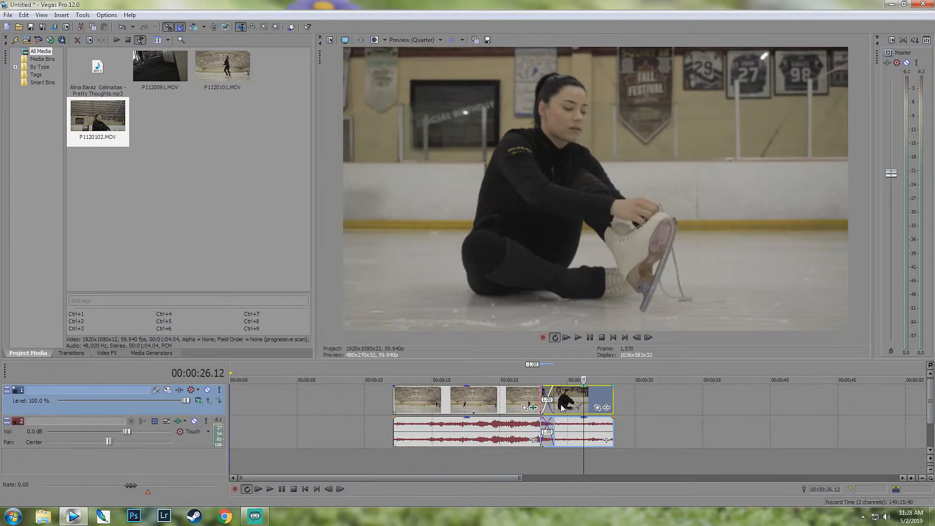
scroll(563, 408, up, 5)
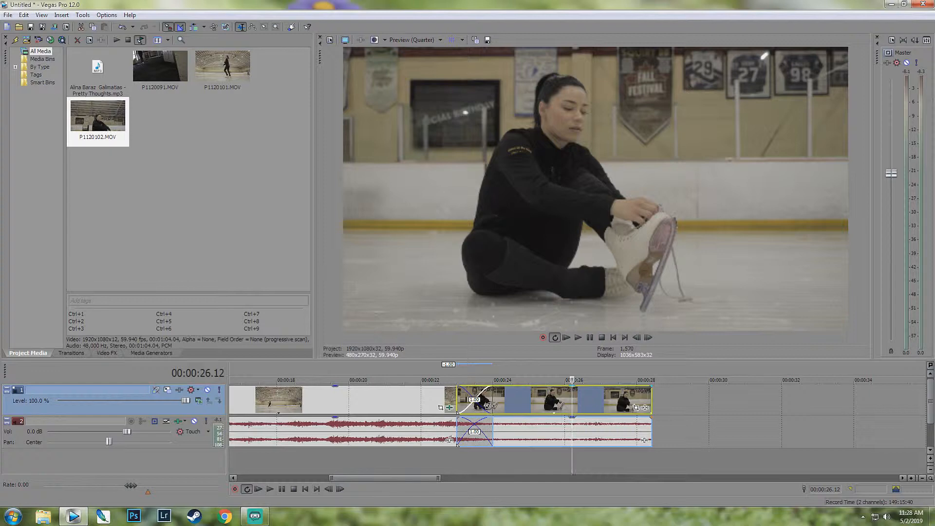
drag(490, 405, 540, 409)
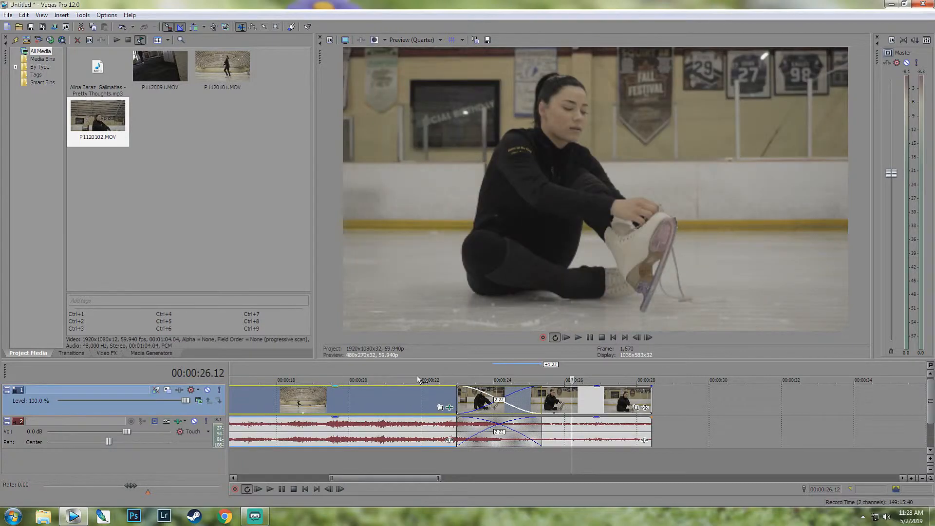
Step: Play back the crossfade between the two clips, starting shortly before the overlap
click(430, 379)
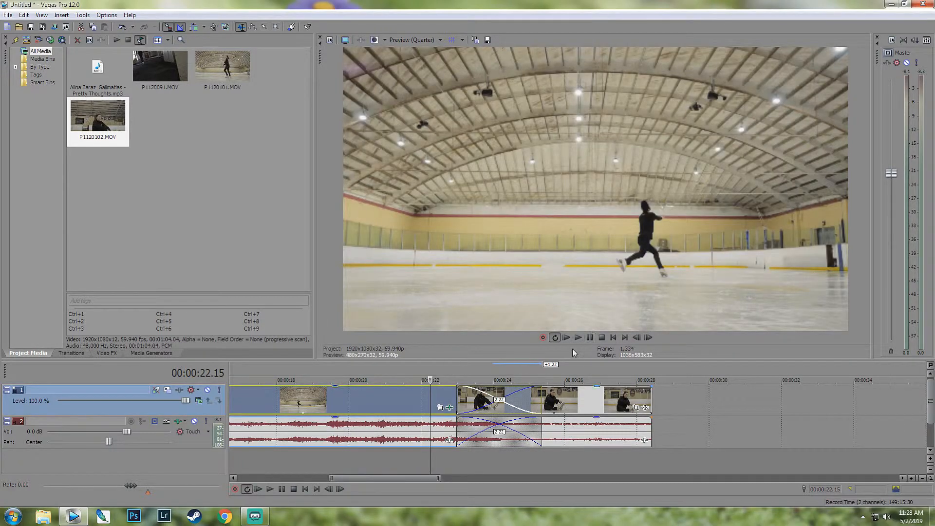
click(578, 337)
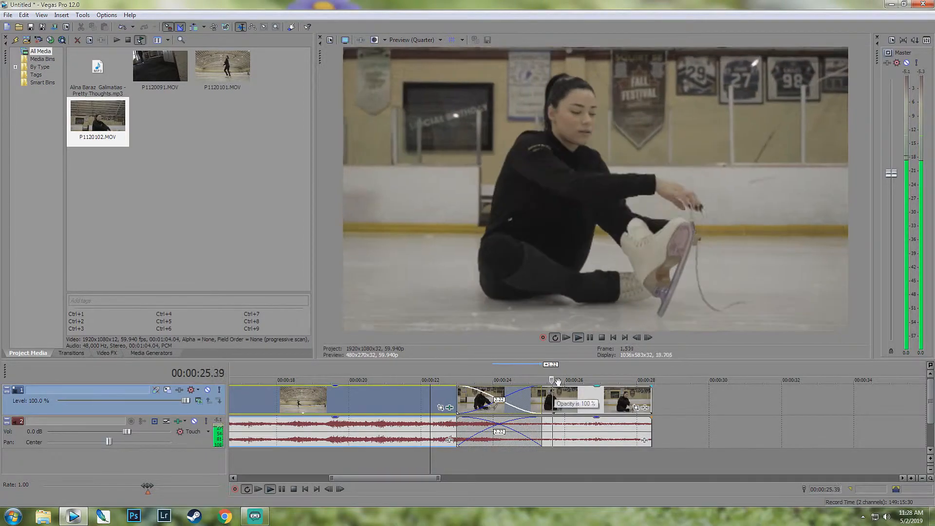
click(449, 364)
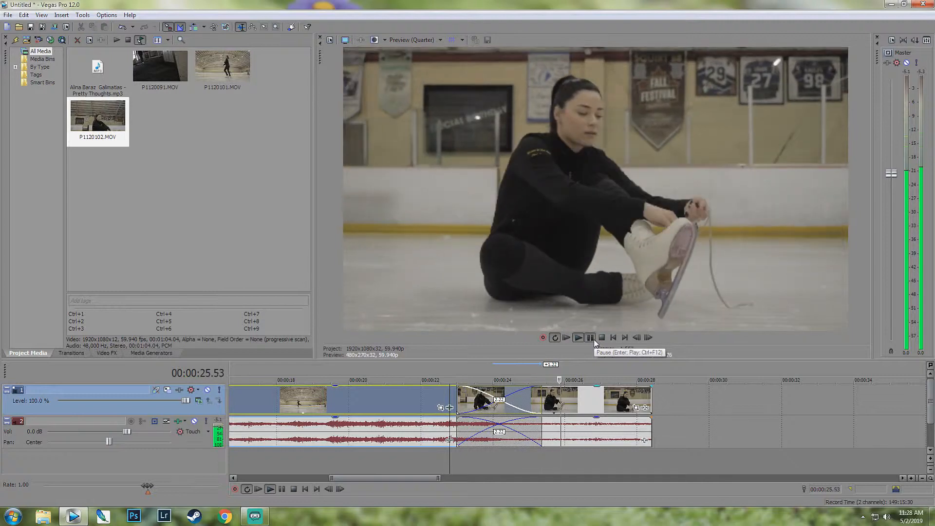
click(594, 340)
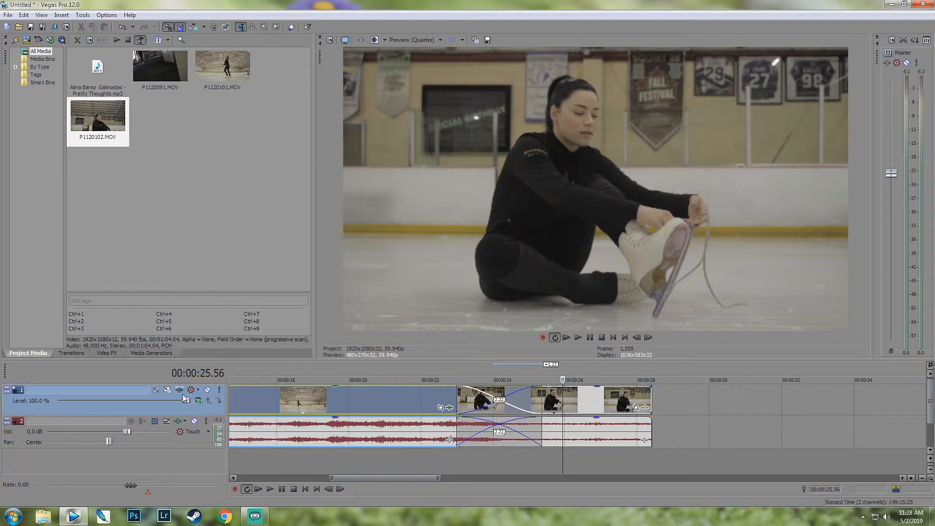
Step: Apply the 100% Black and White video effect to the whole video track and check it on both clips
click(102, 353)
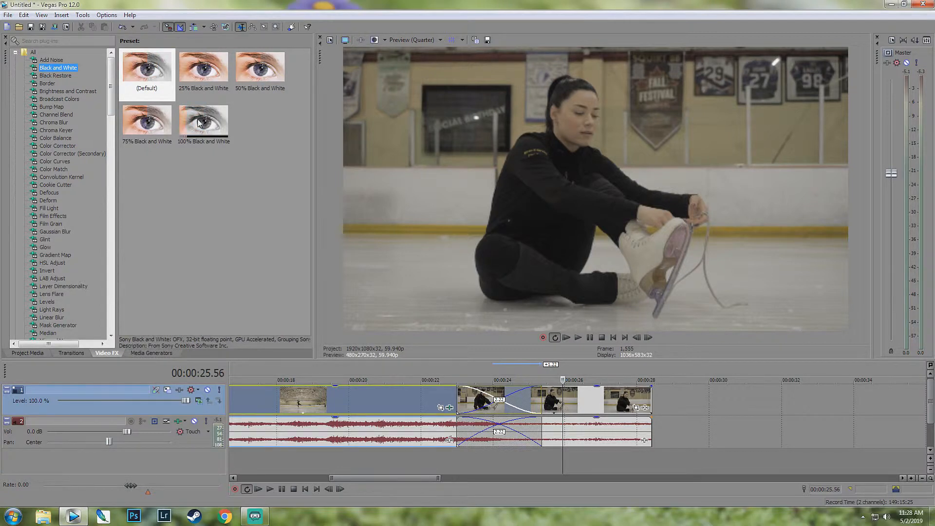
drag(198, 122, 208, 141)
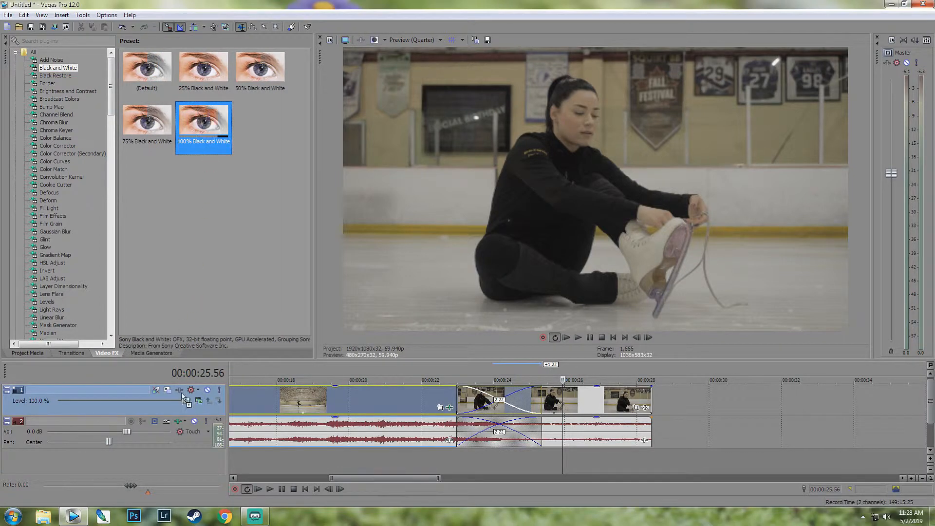
drag(182, 396, 182, 396)
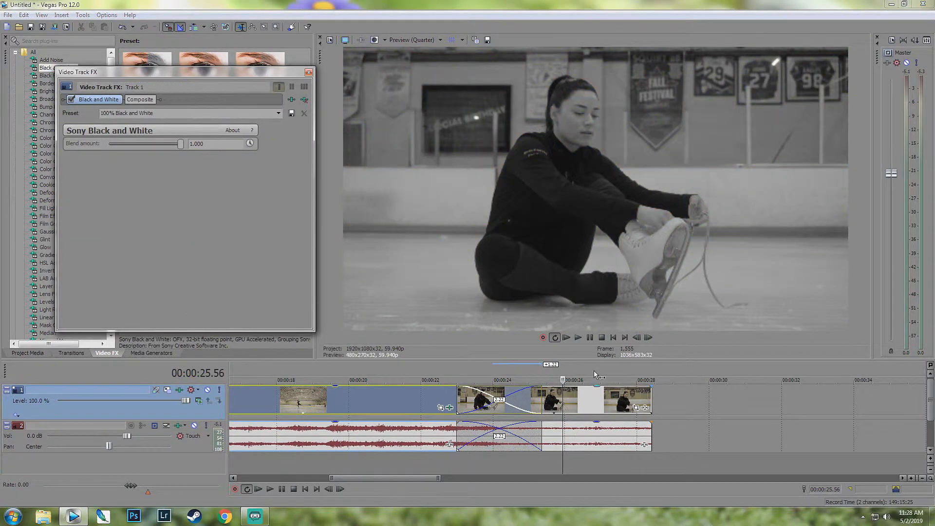
click(432, 380)
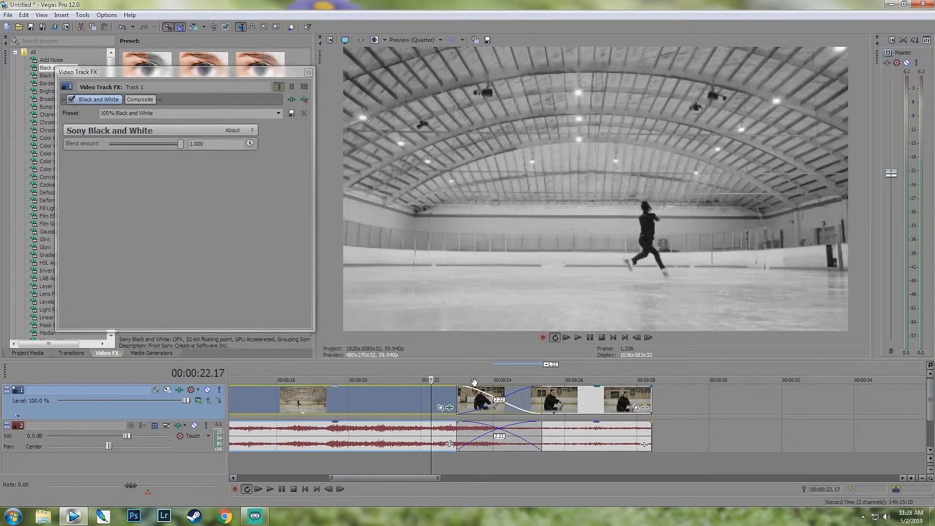
click(583, 370)
click(382, 370)
click(588, 376)
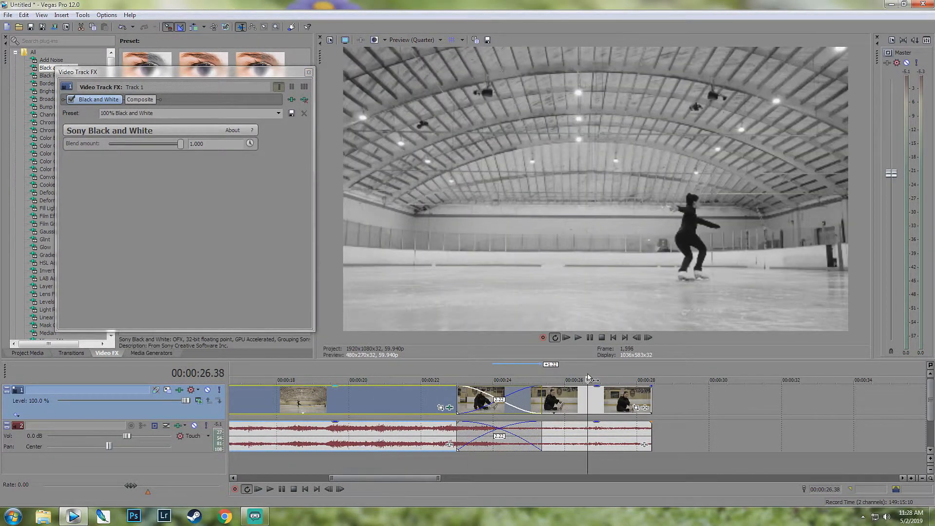
click(309, 73)
Step: Add the default Color Curves effect to the second clip and raise the curve to brighten the image
click(56, 162)
drag(147, 71, 202, 95)
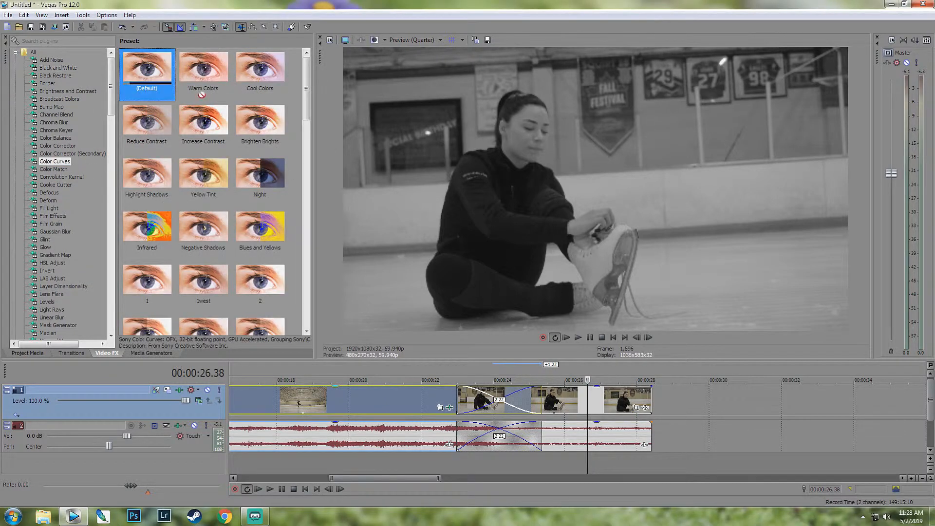
drag(577, 410, 576, 411)
drag(250, 169, 262, 119)
click(308, 73)
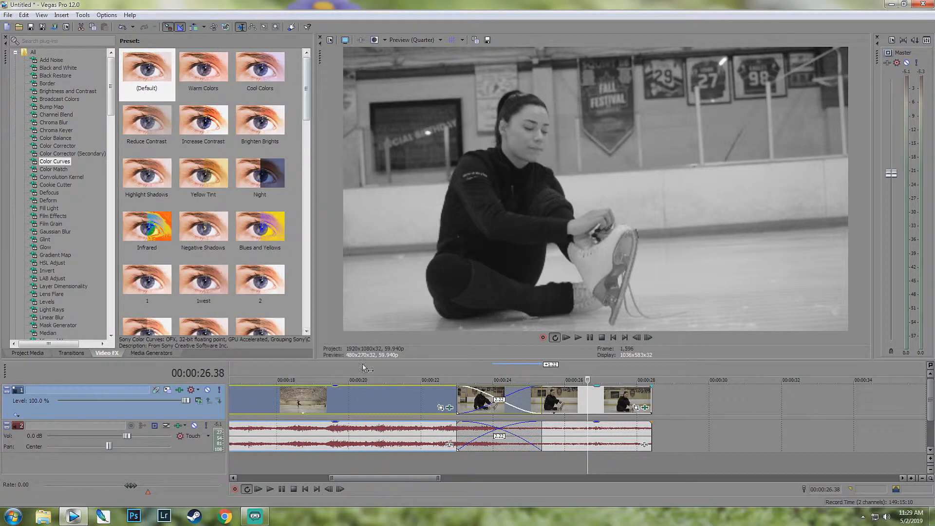
Step: Play back the black-and-white crossfade between the two clips to examine how they match
click(347, 368)
scroll(501, 390, down, 3)
click(466, 370)
click(578, 337)
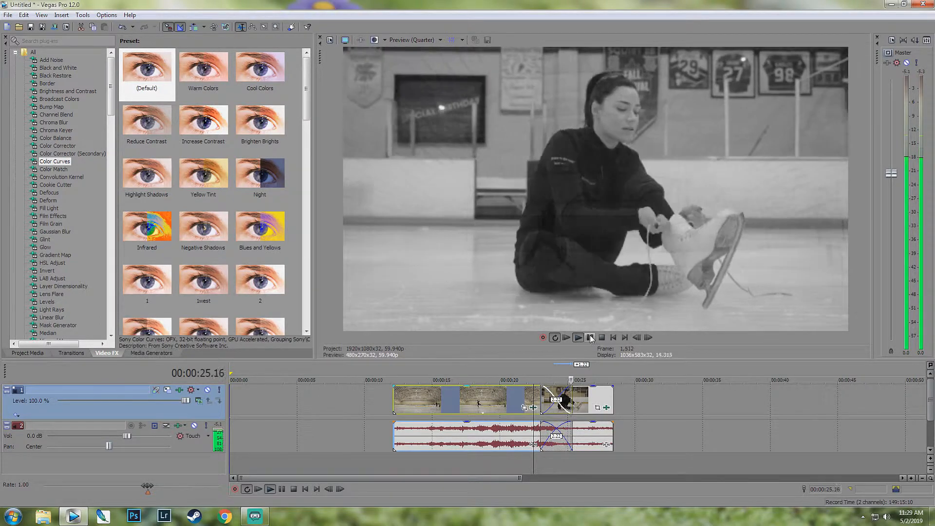
key(Return)
Step: Browse the transitions and apply the 3D Blinds Left to Right preset to the crossfade between the two clips
click(558, 373)
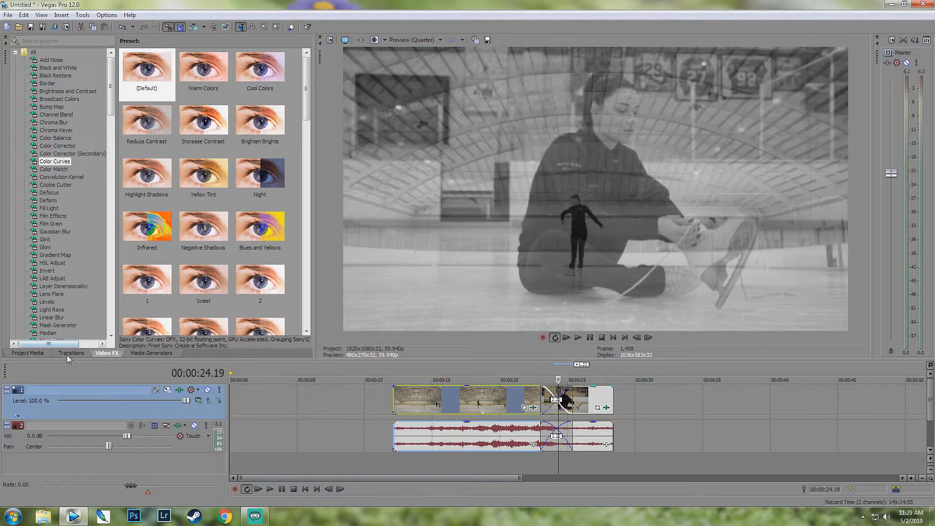
click(71, 353)
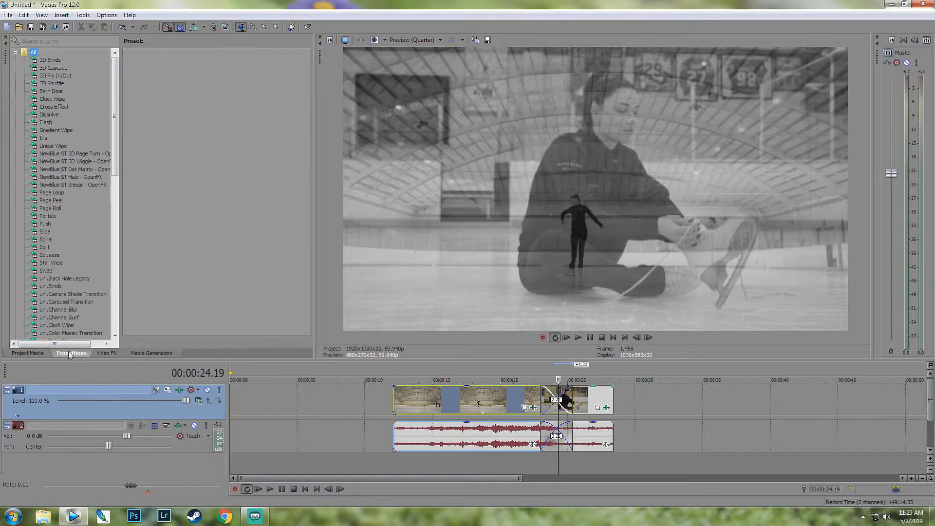
click(58, 145)
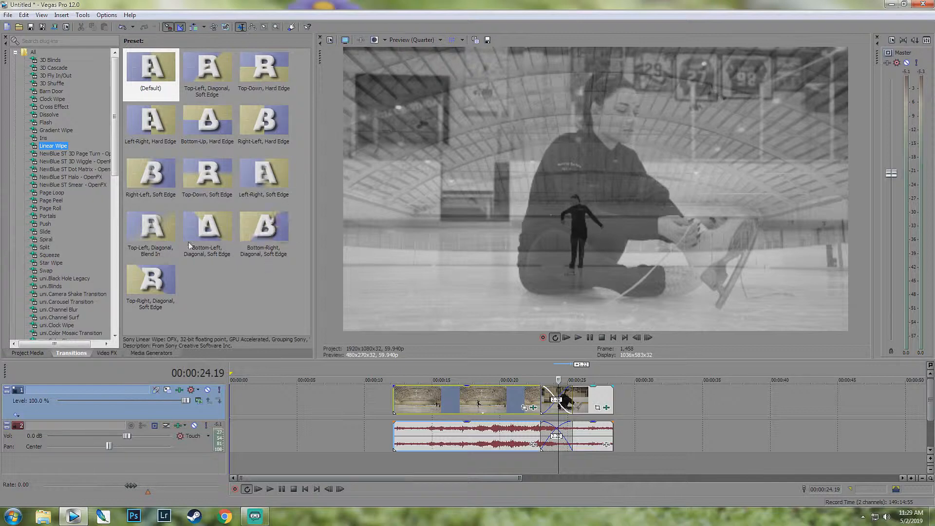
click(61, 130)
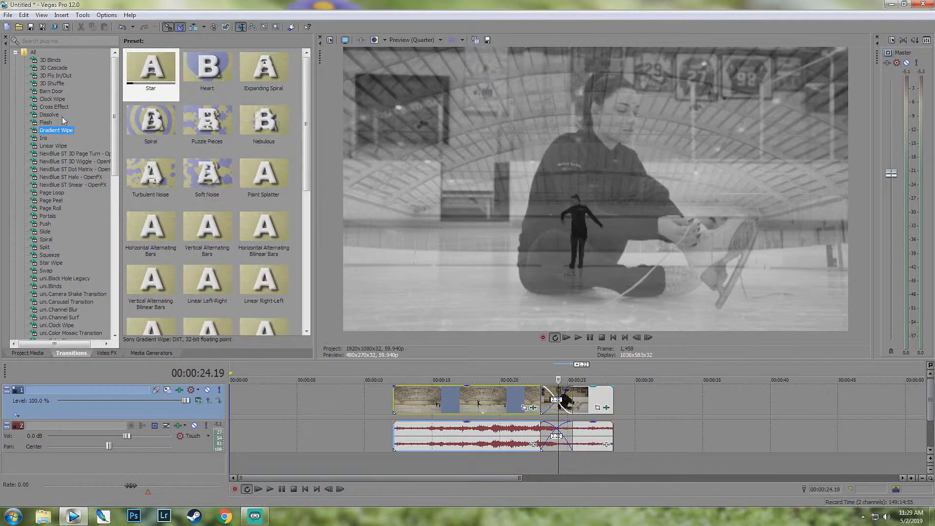
click(55, 61)
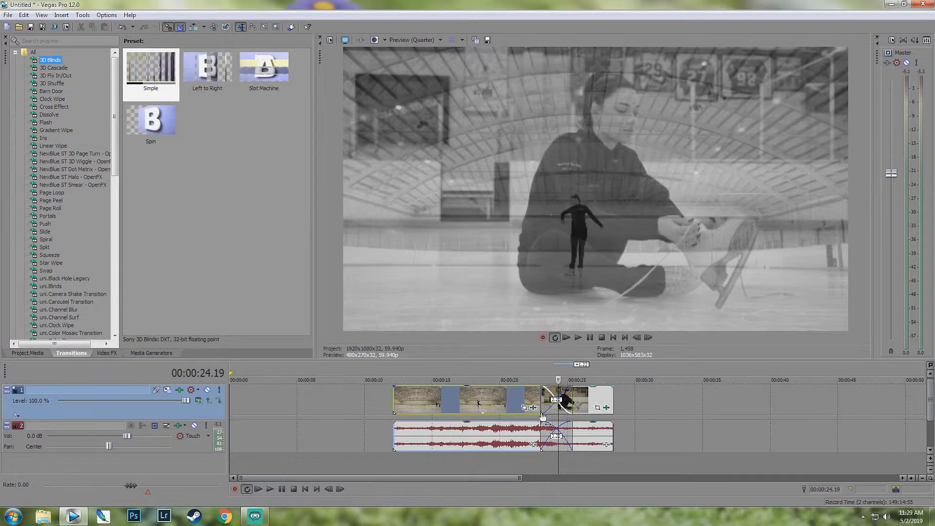
scroll(560, 409, up, 3)
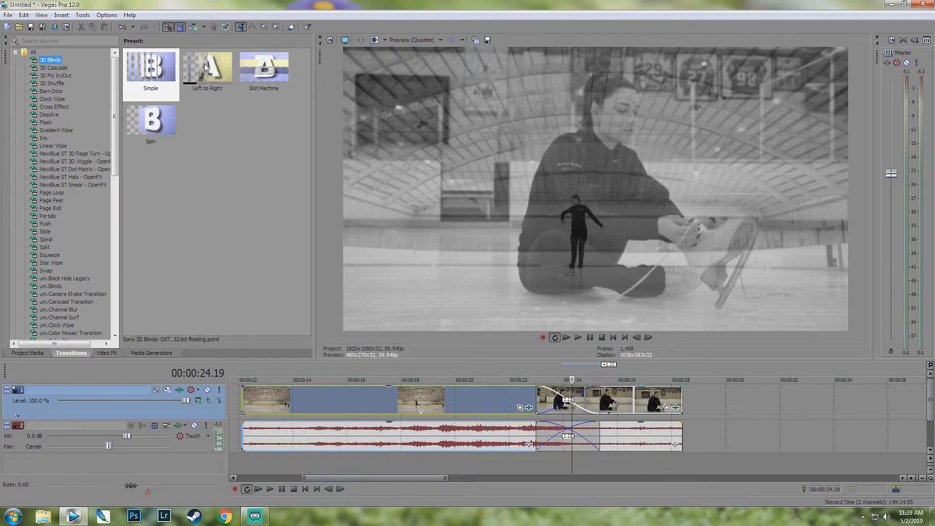
drag(222, 85, 573, 402)
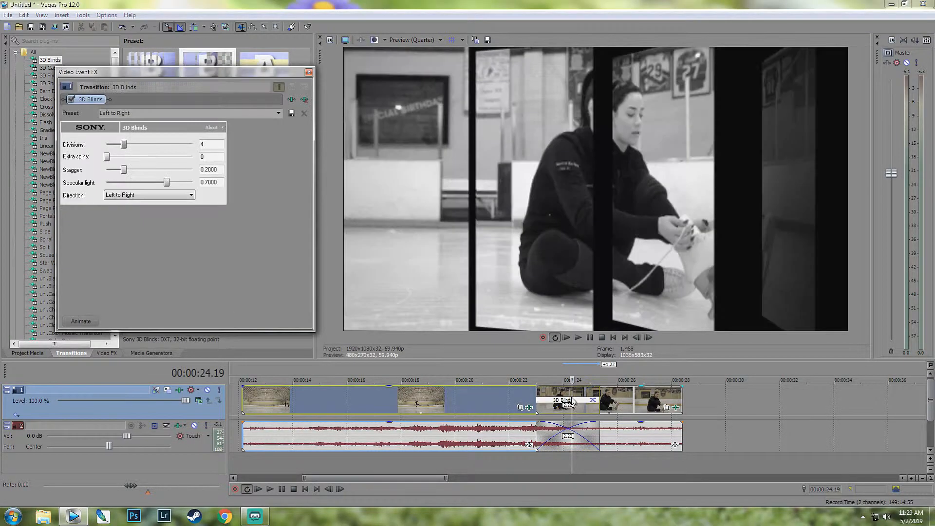
Step: Play back the 3D Blinds transition, and separate the second clip from the skating clip to remove it
click(526, 378)
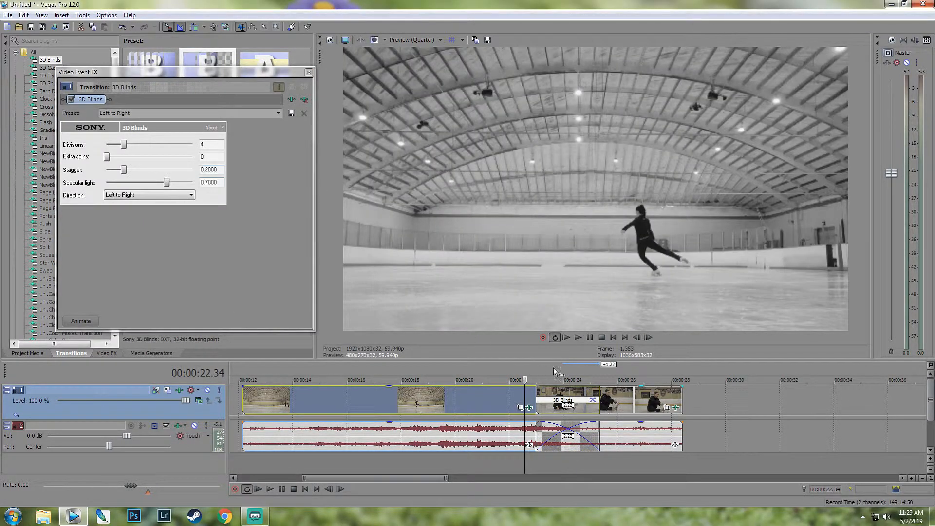
click(578, 337)
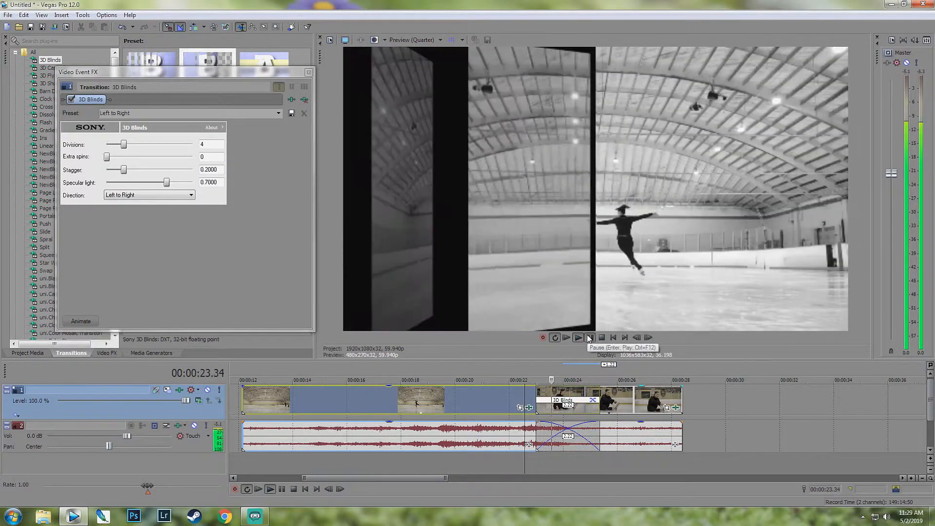
click(590, 338)
drag(612, 405, 701, 403)
click(308, 72)
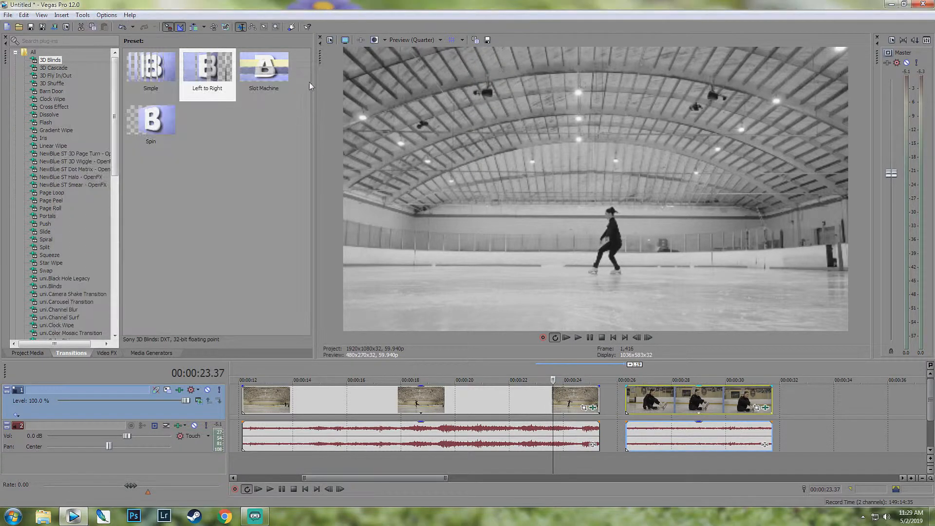
Step: Apply the Gradient Wipe transition's Heart preset between the clips, overlapping them by about 1 second, and preview it
click(54, 194)
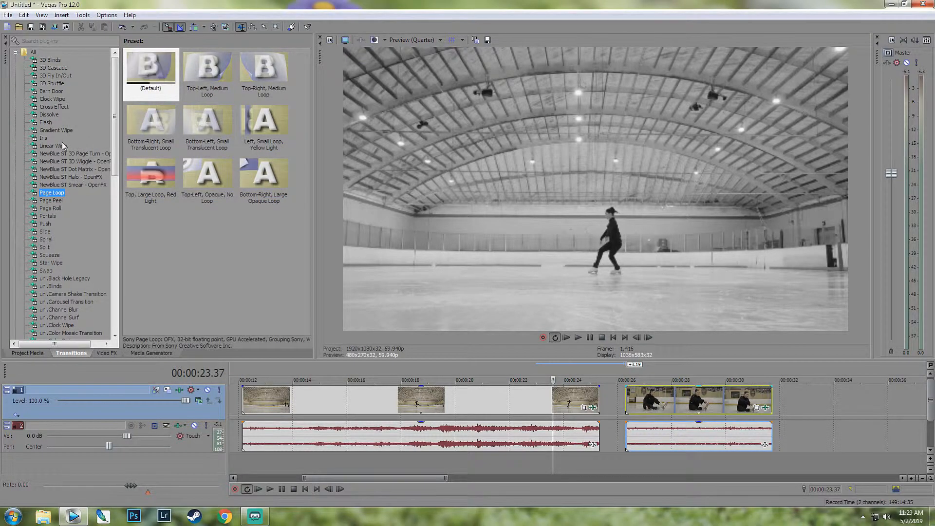
click(58, 129)
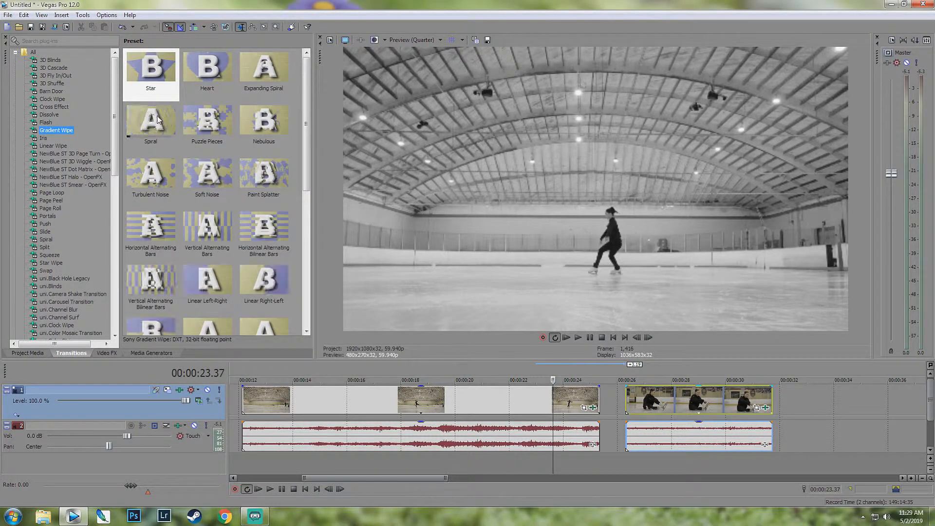
drag(207, 68, 596, 327)
drag(622, 385, 633, 404)
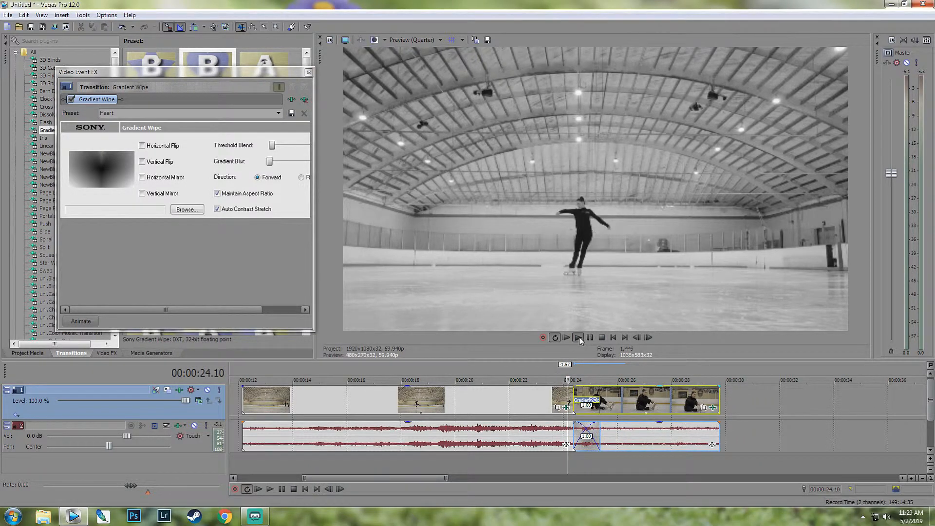
click(580, 337)
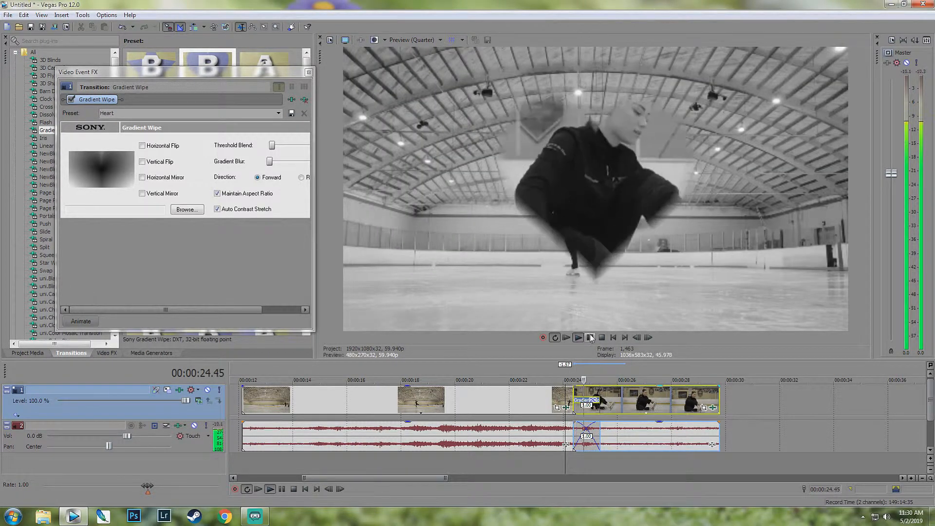
click(591, 337)
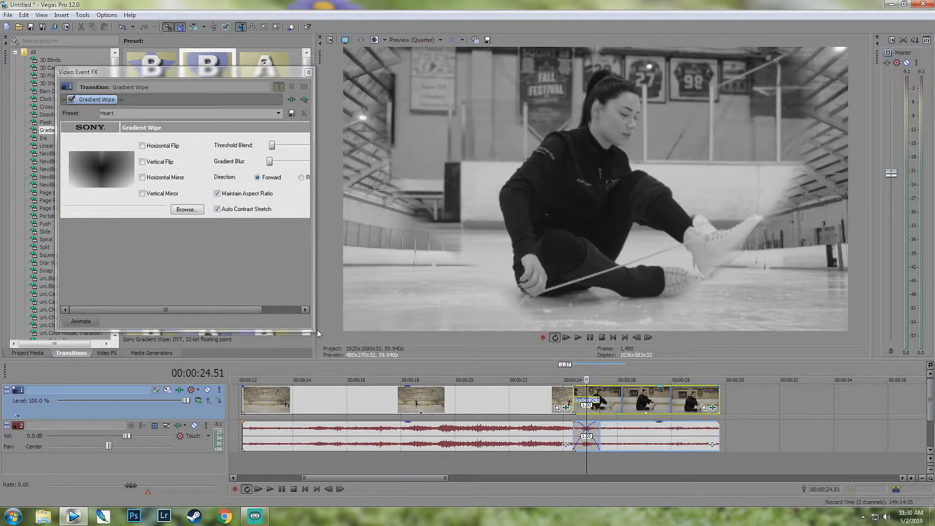
Step: Enlarge the transition settings window and set the Gradient Wipe's Threshold Blend to 0.000
drag(317, 333, 369, 293)
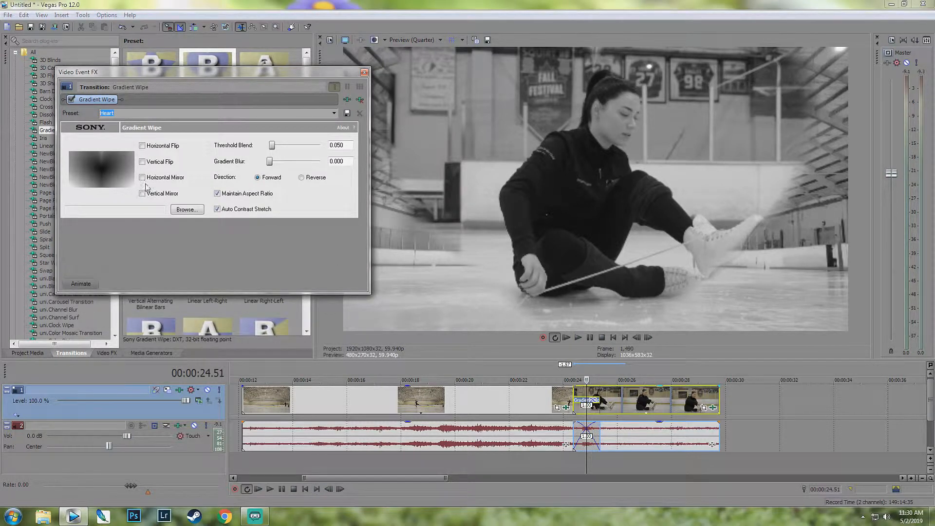
drag(274, 149, 269, 148)
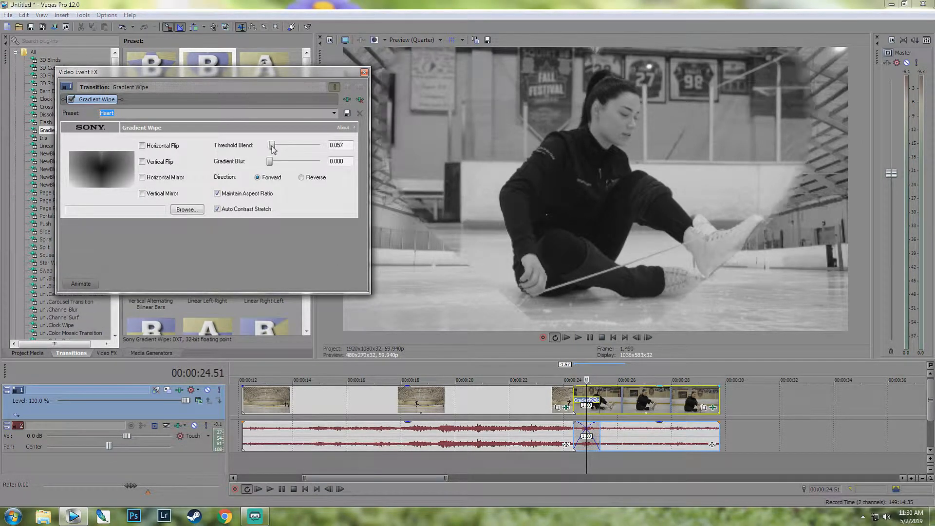
Step: Remove the black-and-white effect from the video track's effect chain
click(179, 390)
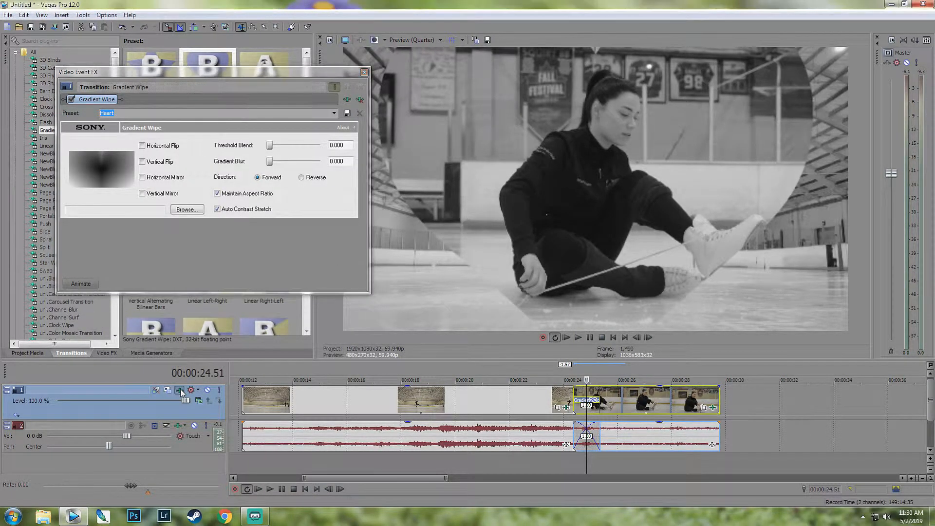
click(360, 101)
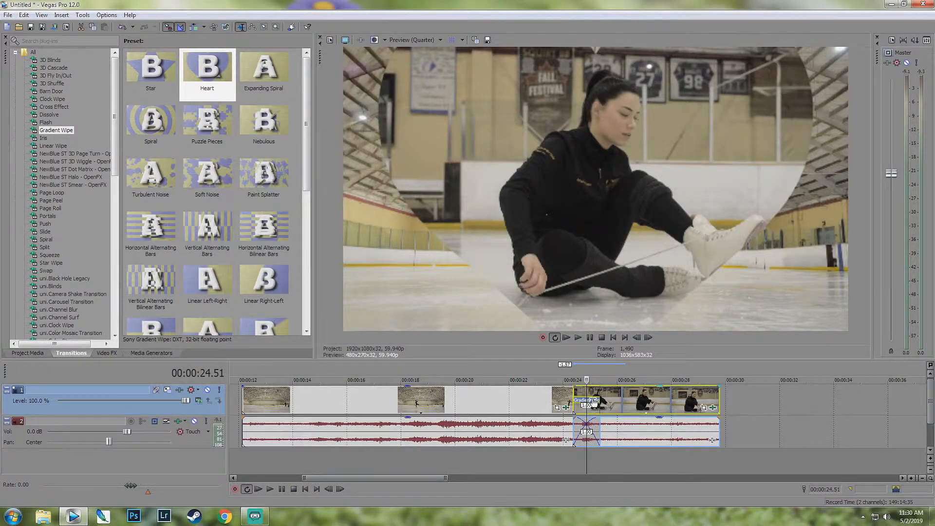
Step: Set the Gradient Wipe's Threshold Blend to 0.000 and play back the heart transition between the clips
click(593, 402)
mouse_move(271, 147)
mouse_down()
mouse_move(281, 147)
mouse_move(268, 148)
mouse_up()
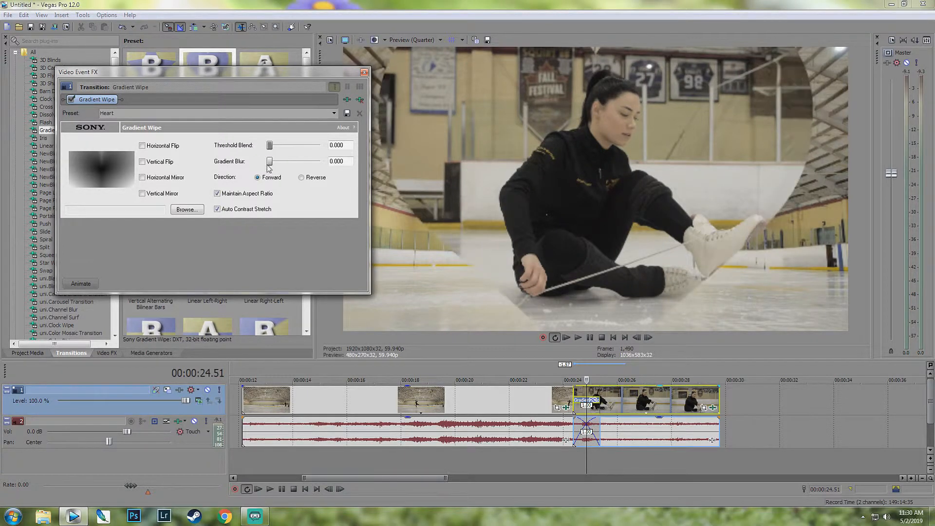
click(567, 376)
click(578, 341)
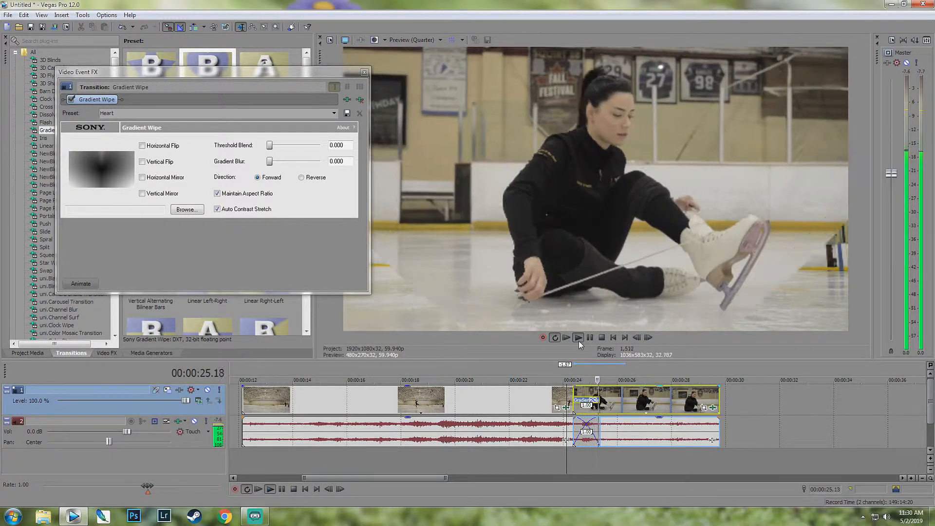
click(590, 338)
click(365, 73)
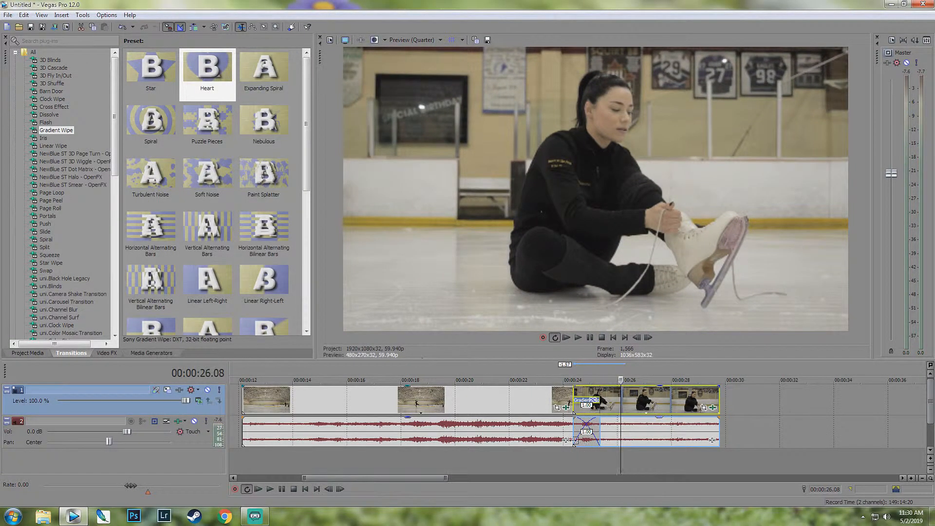
Step: Add a video fade-in of about 3 seconds to the start of the first skating clip and play it back
scroll(429, 439, down, 5)
scroll(430, 440, up, 3)
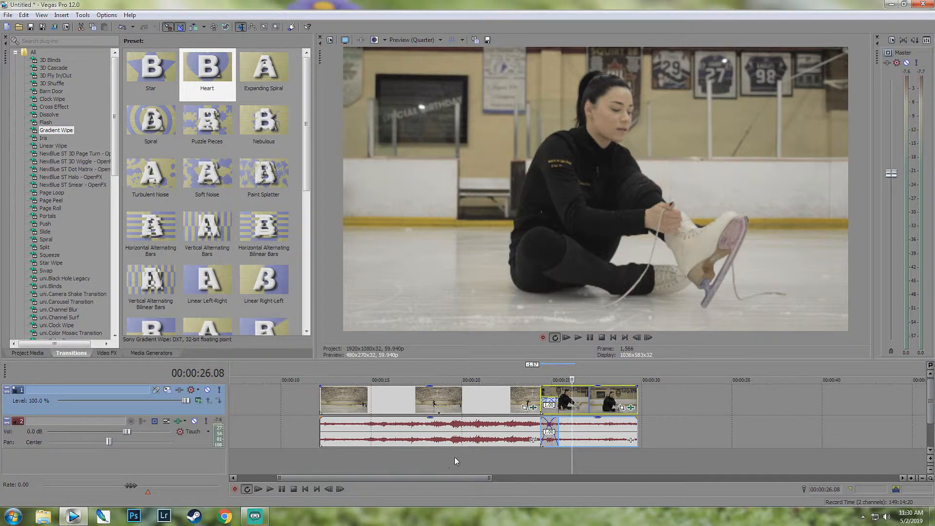
click(332, 379)
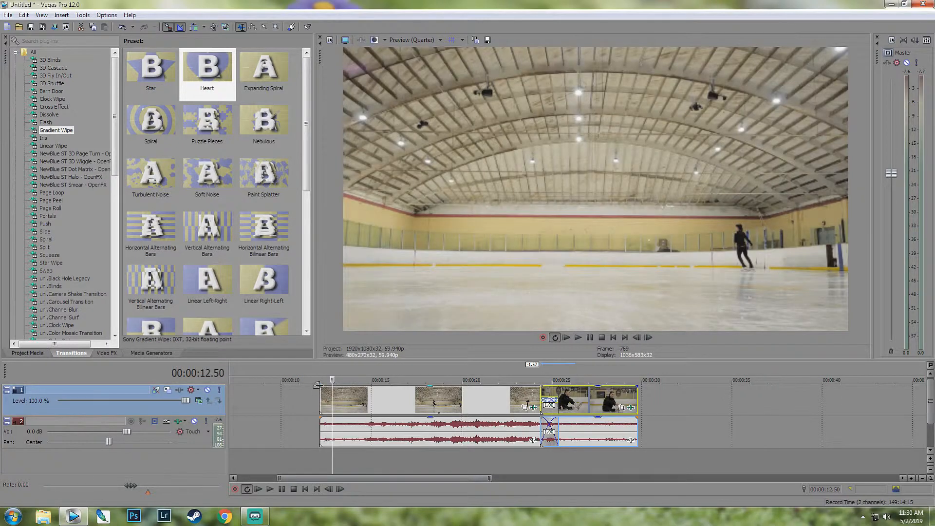
drag(319, 386, 373, 390)
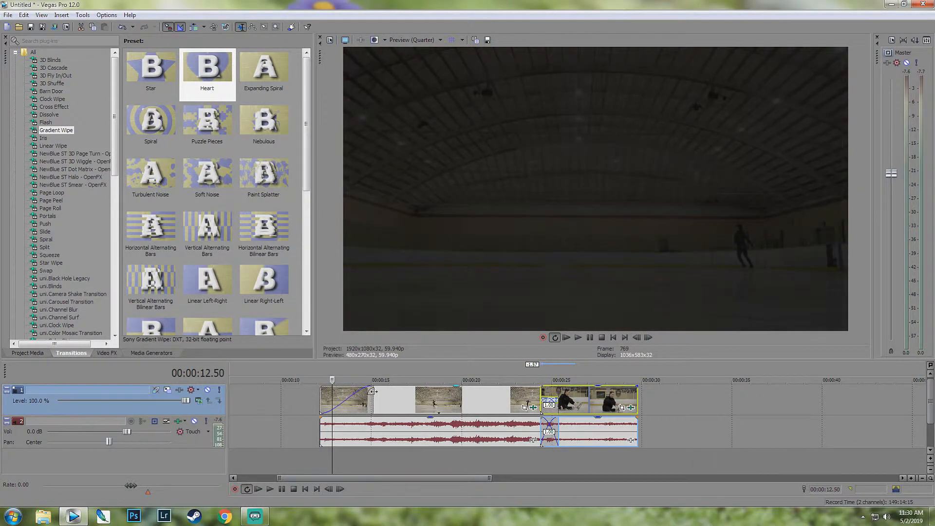
click(320, 377)
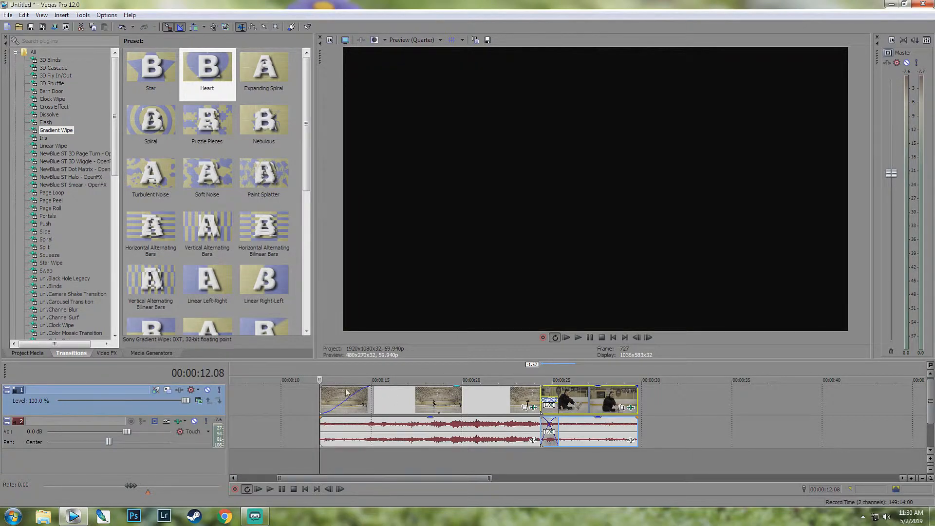
mouse_move(374, 390)
mouse_down()
mouse_move(322, 392)
mouse_move(374, 390)
mouse_up()
click(578, 337)
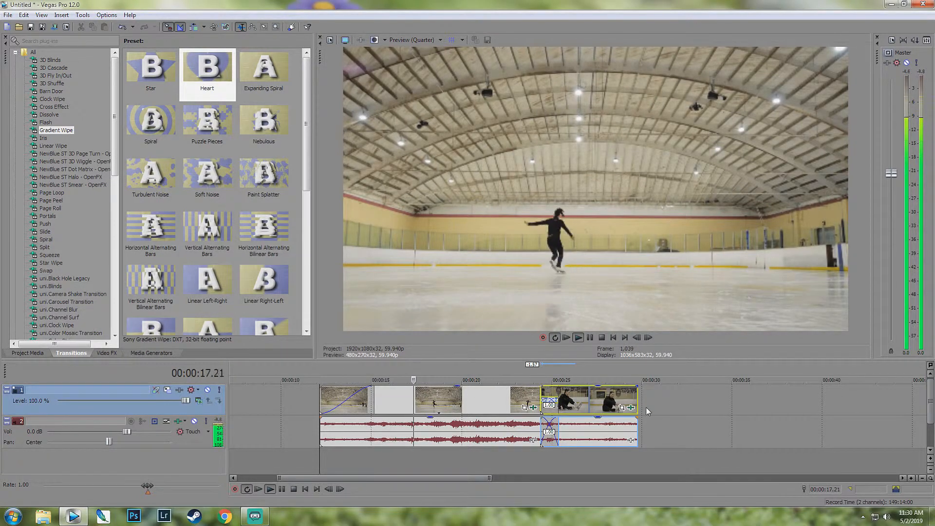
key(Return)
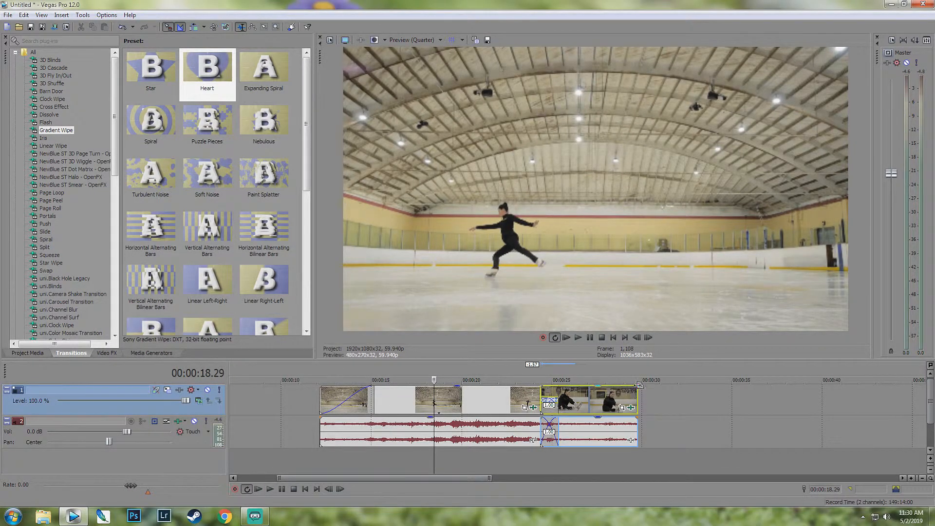
Step: Add a video fade-out of about 3 seconds to the end of the last clip and play it back
drag(639, 385, 589, 401)
click(579, 373)
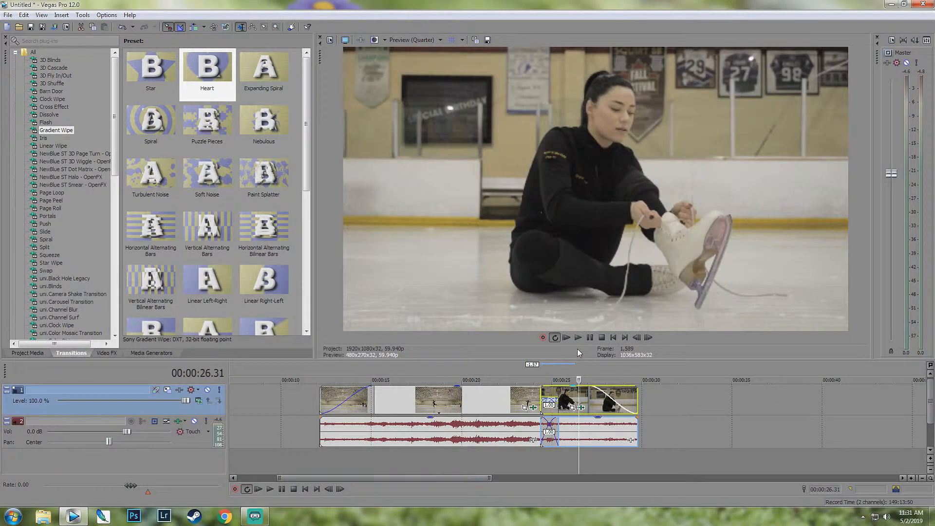
click(577, 338)
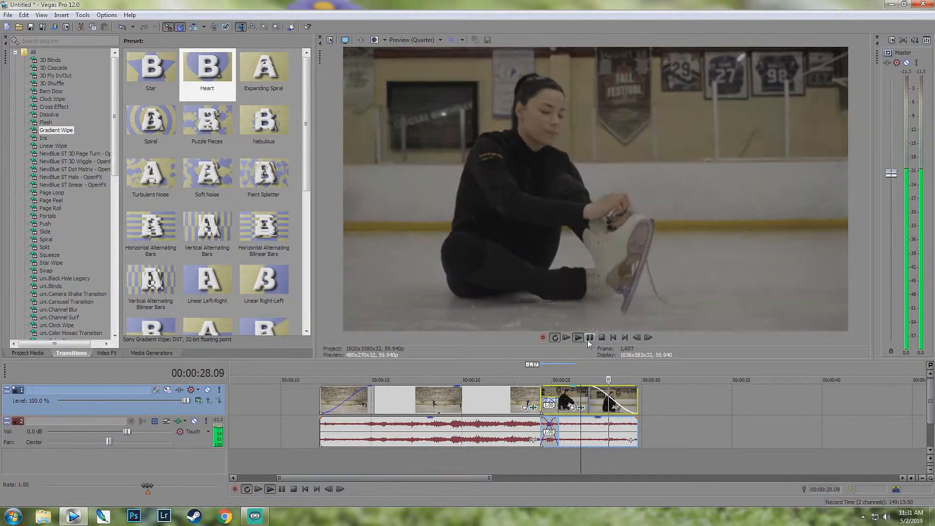
key(space)
mouse_move(591, 389)
mouse_down()
mouse_move(642, 386)
mouse_move(590, 388)
mouse_up()
key(space)
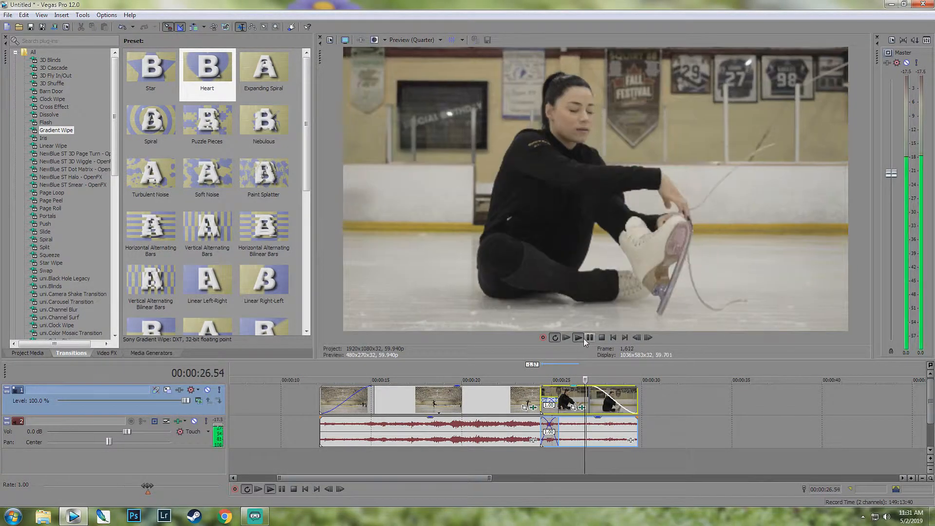
click(589, 338)
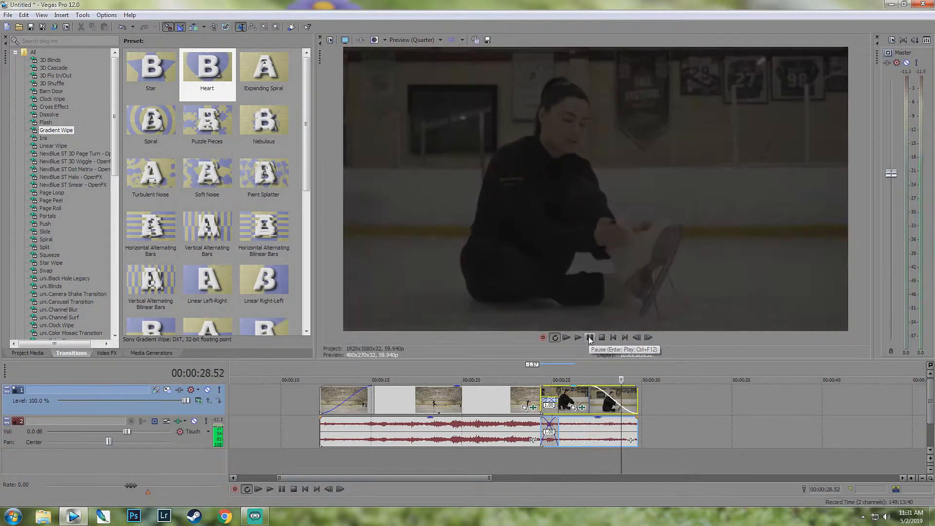
Step: Add an audio fade-in of about 4.5 seconds to the start of the first clip's sound and play it back
click(435, 439)
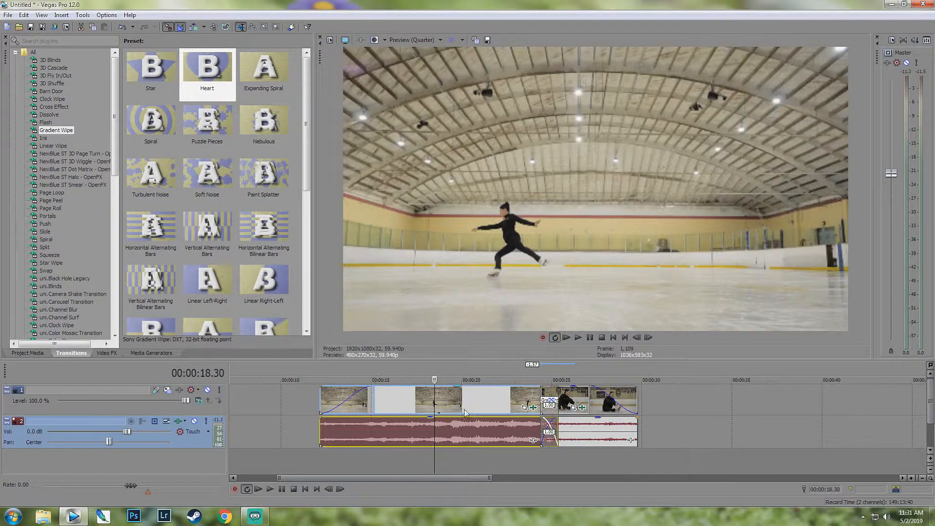
click(362, 433)
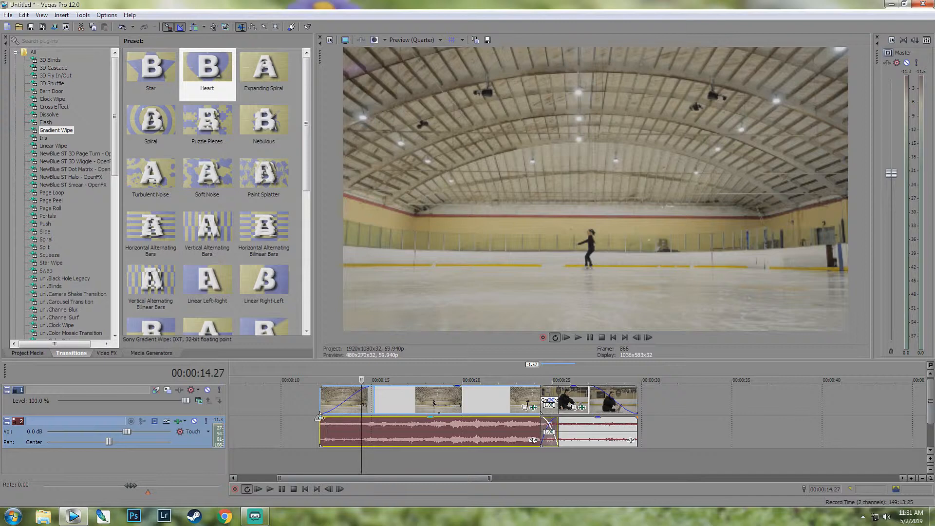
mouse_move(319, 418)
mouse_down()
mouse_move(417, 434)
mouse_move(399, 435)
mouse_move(399, 427)
mouse_up()
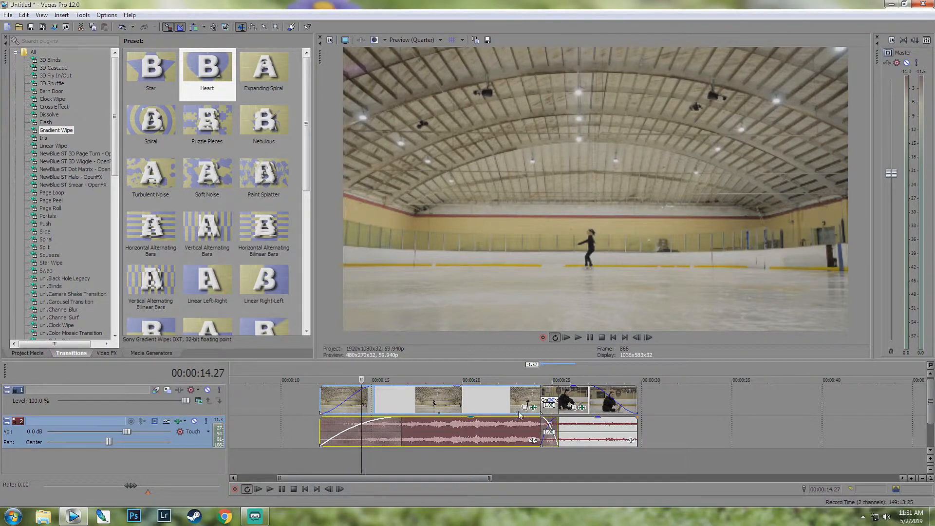
click(321, 371)
key(space)
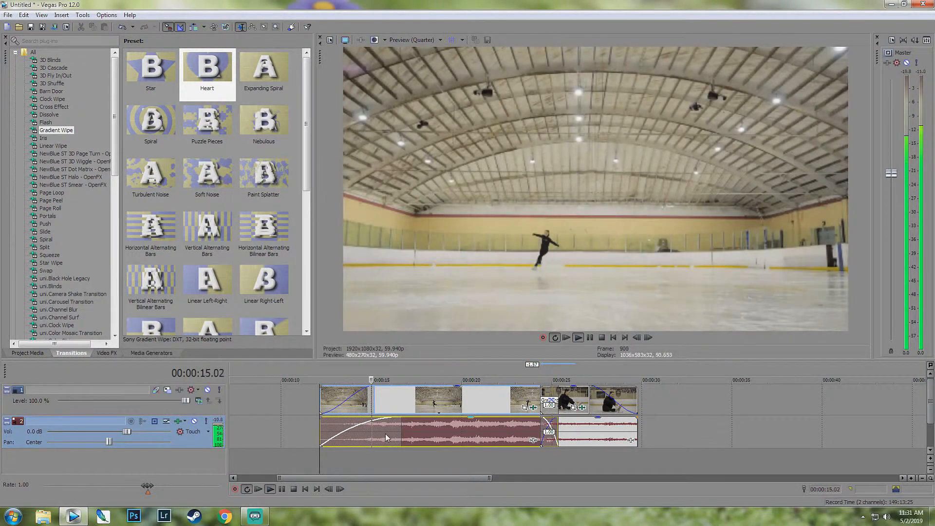
click(590, 338)
Step: Add an audio fade-out of about 3 seconds to the end of the last clip's sound and play it back
drag(639, 415, 585, 417)
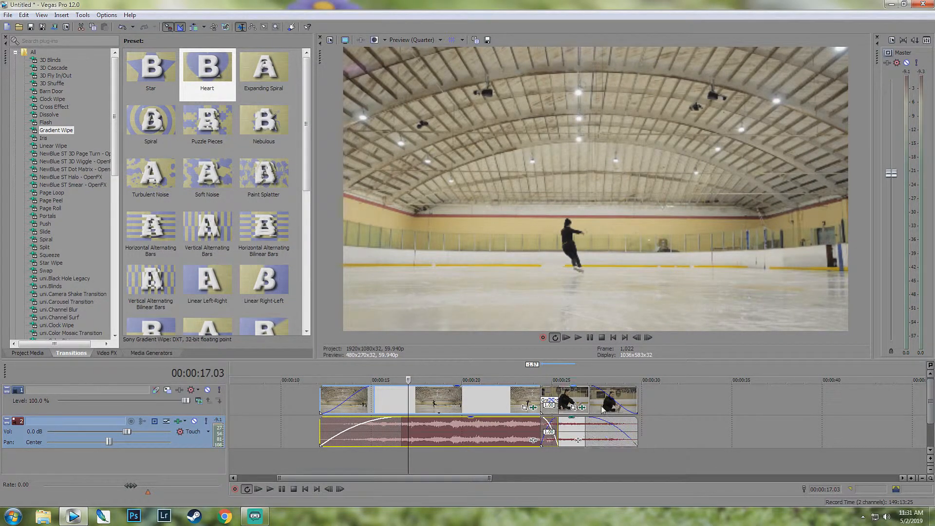
click(581, 368)
click(579, 337)
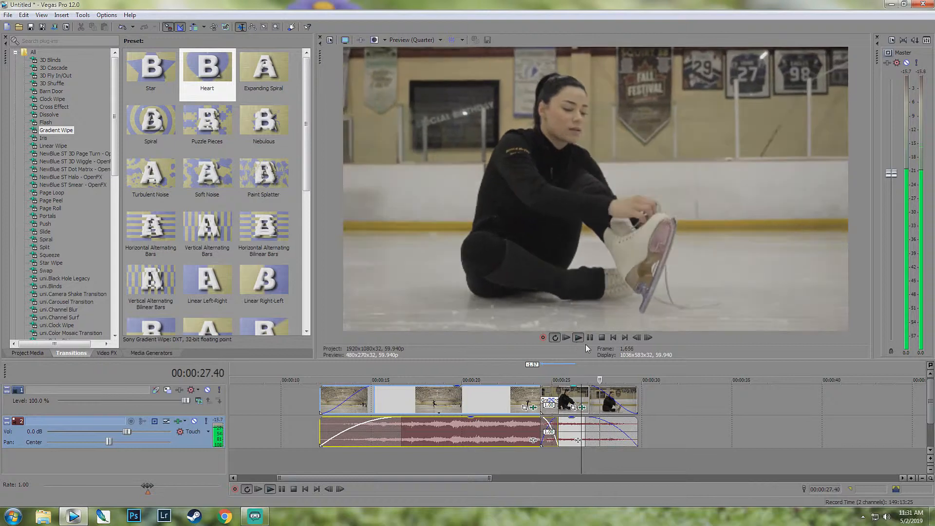
click(590, 338)
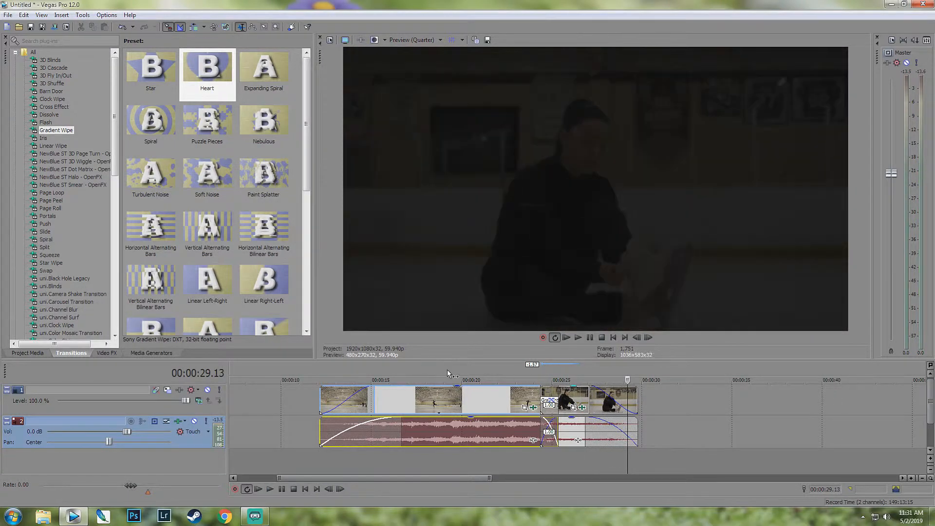
Step: Show the media generators and insert a new video track above the skating clips
click(448, 369)
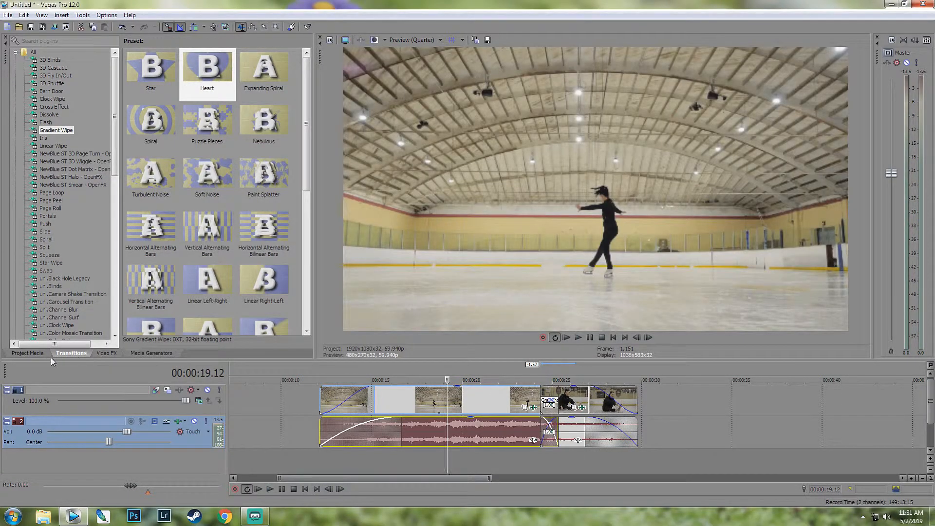
click(157, 353)
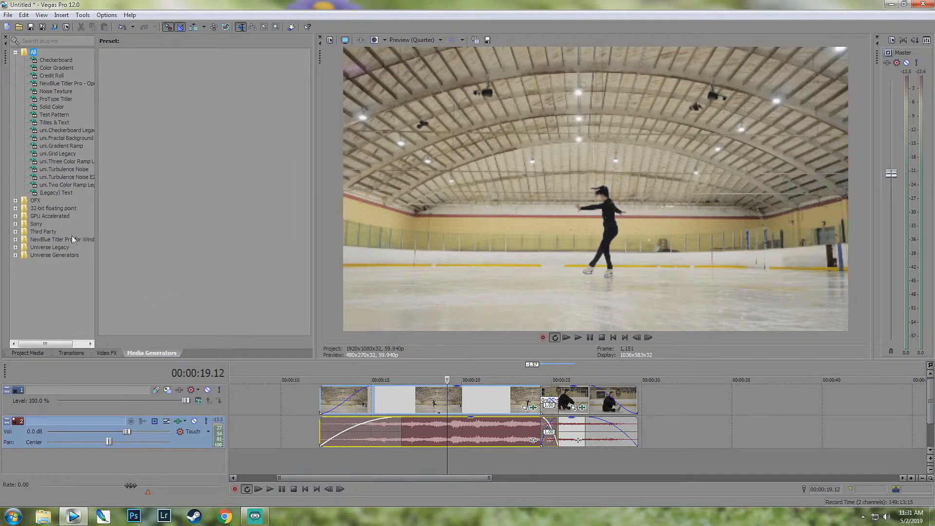
click(107, 353)
click(150, 351)
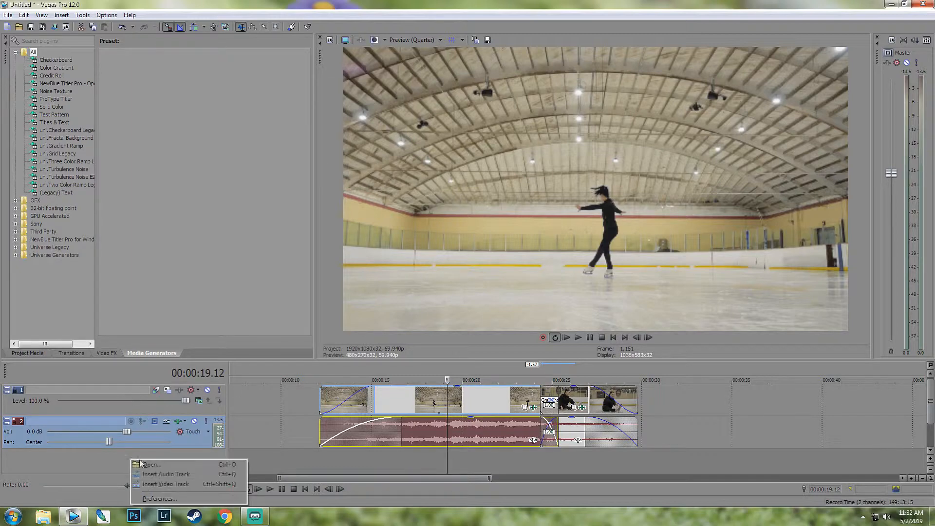
click(177, 485)
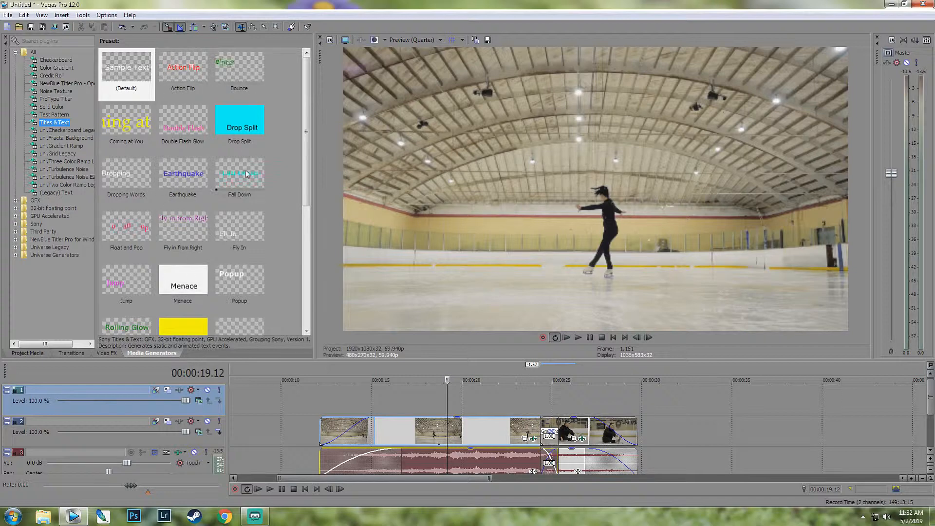
Step: Browse the Titles & Text presets and place the Default preset on the new video track, starting at about 16 seconds
scroll(219, 214, down, 3)
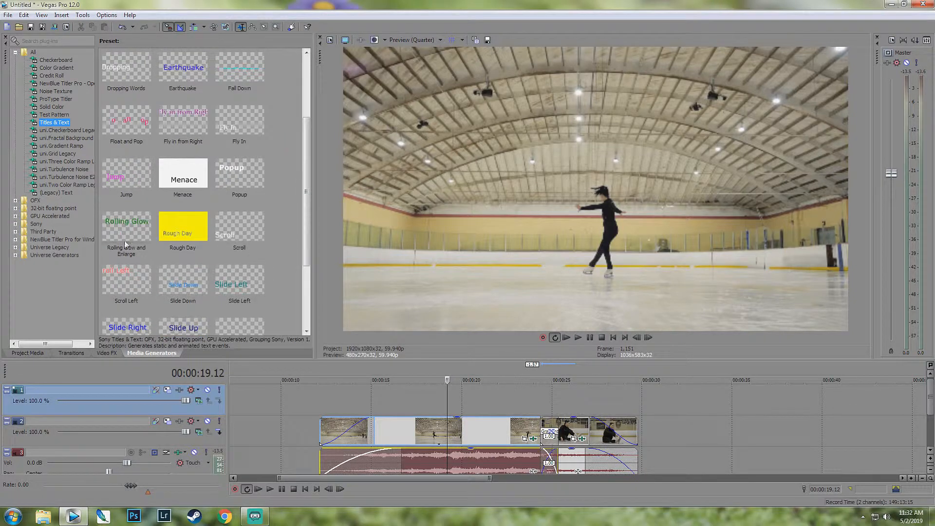
scroll(147, 92, up, 3)
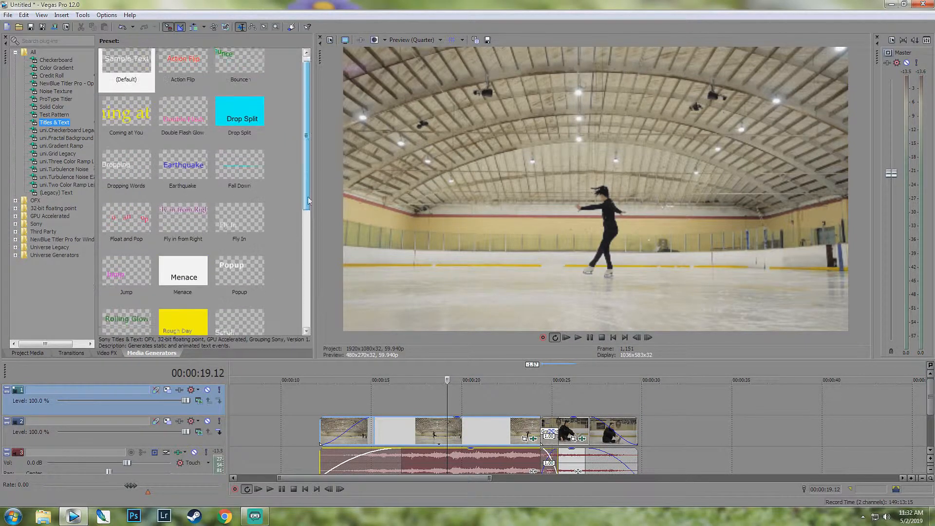
drag(128, 68, 166, 106)
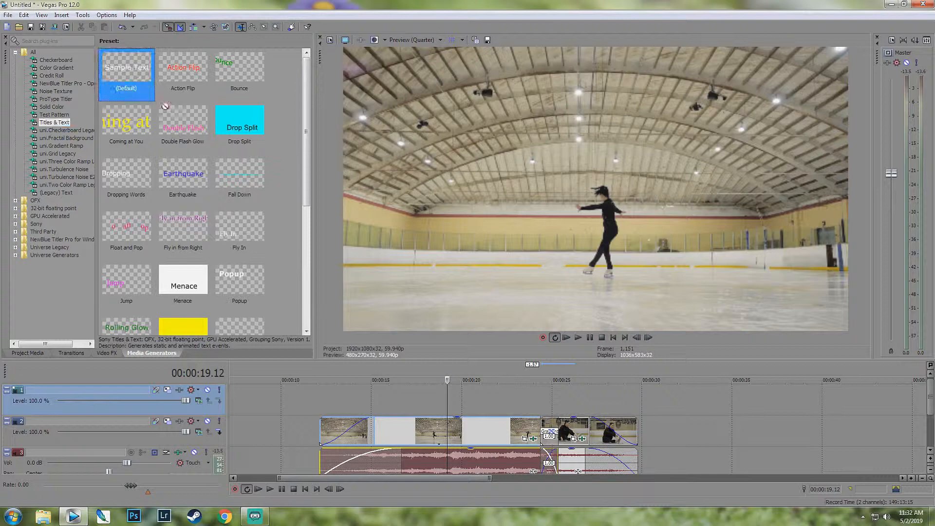
drag(385, 361, 399, 397)
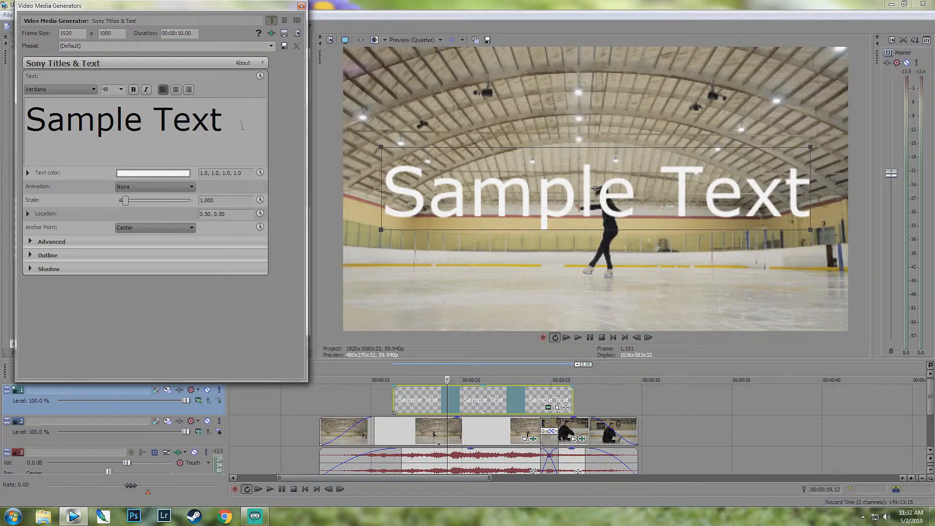
Step: Replace the title's sample text with "MY FIRST VIDEO"
drag(246, 121, 35, 122)
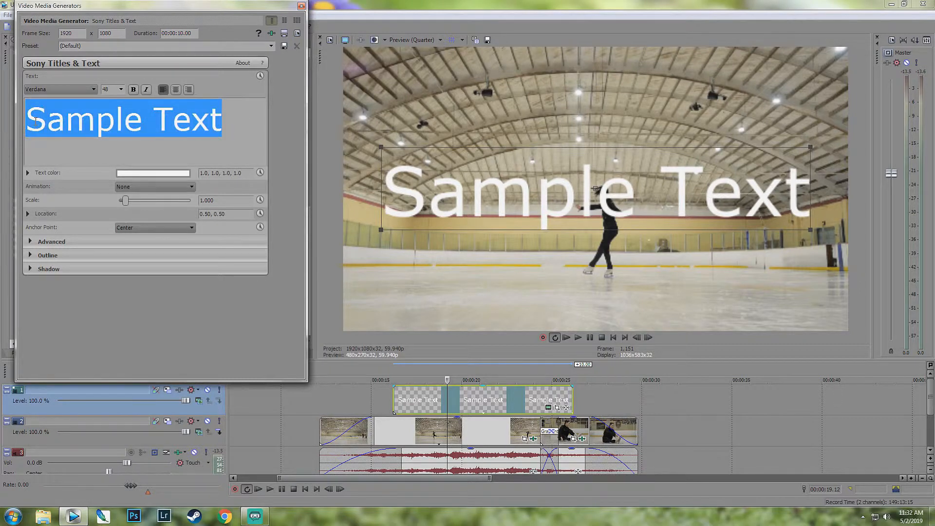
text(MY F)
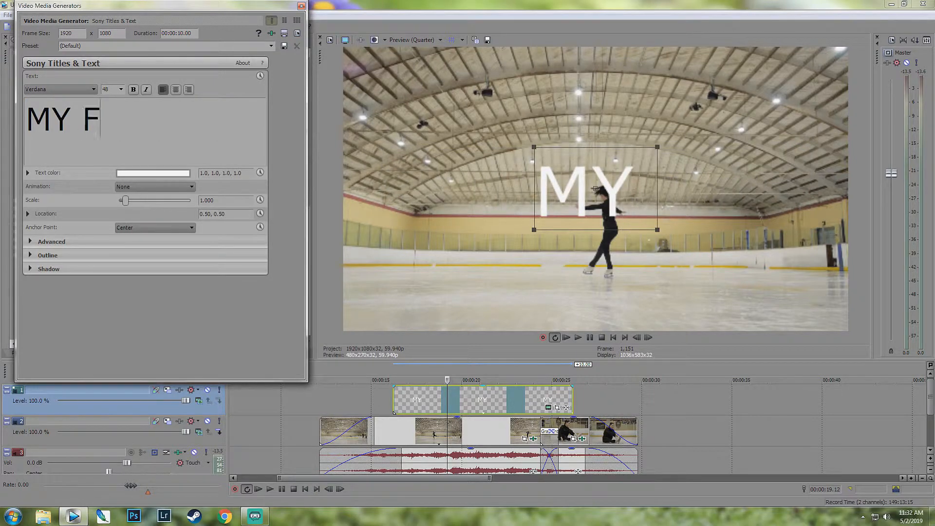
text(IRST VIDEO)
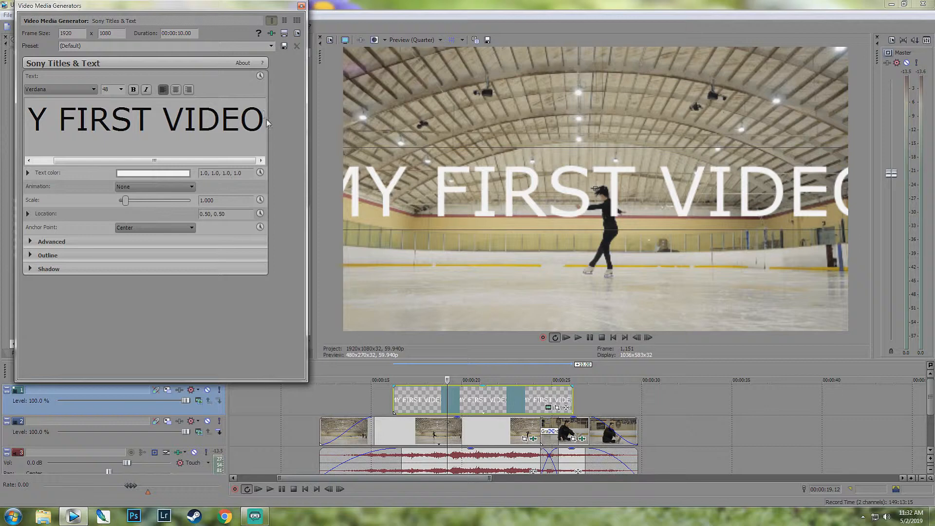
Step: Format the whole title text in Team 401 at size 12 with a pale yellow color of 1.0, 0.95, 0.59
key(ctrl+a)
click(121, 89)
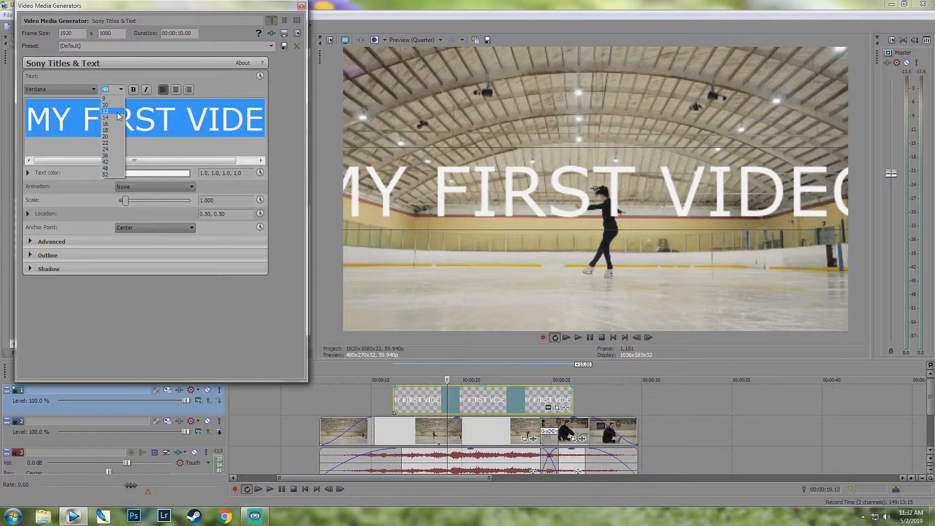
click(119, 111)
click(76, 89)
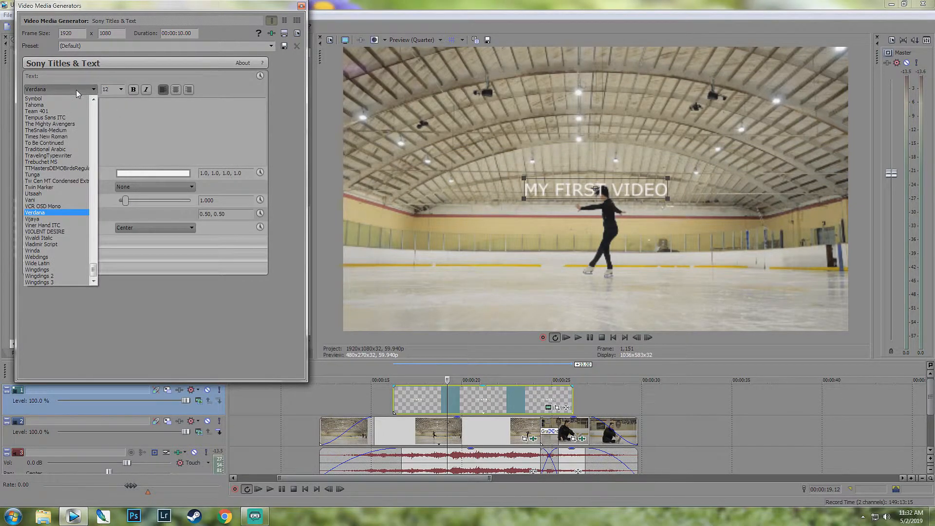
click(49, 111)
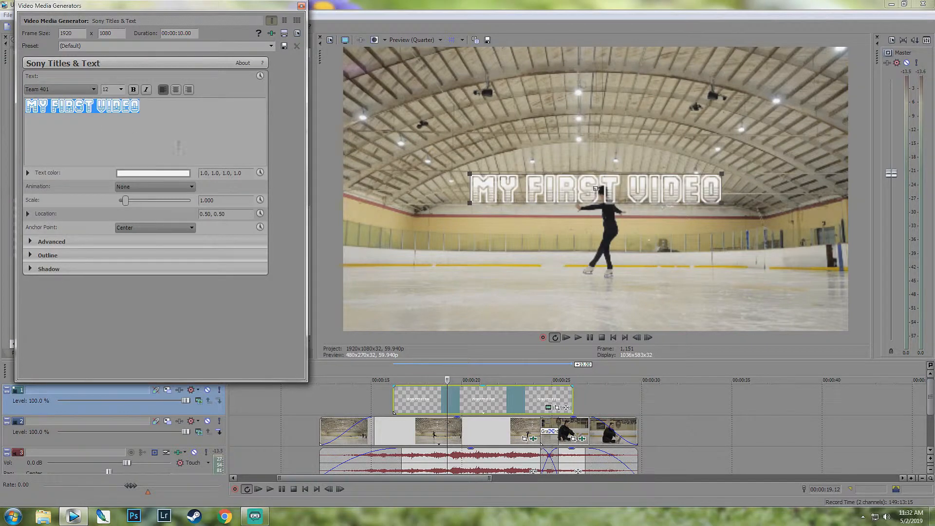
click(144, 173)
drag(163, 199, 159, 237)
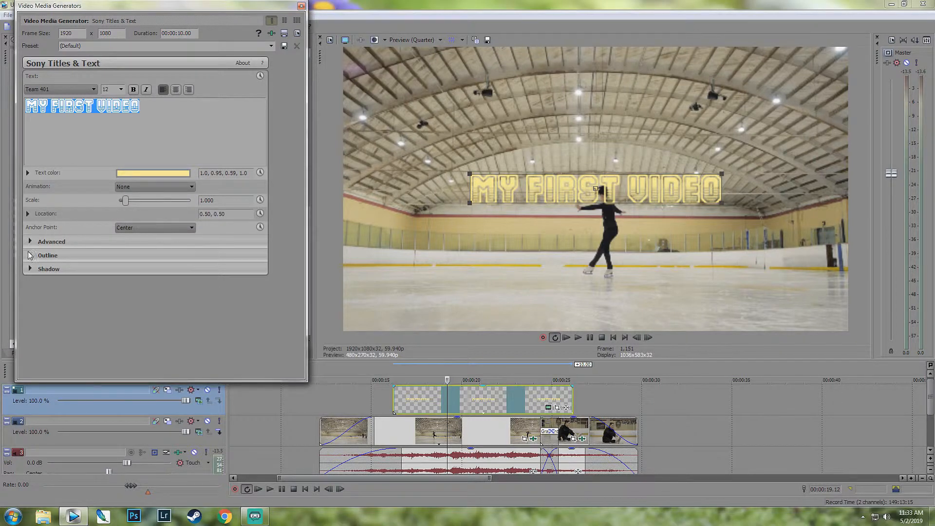
Step: Enable the title's shadow and reduce the shadow blur to 0
click(30, 269)
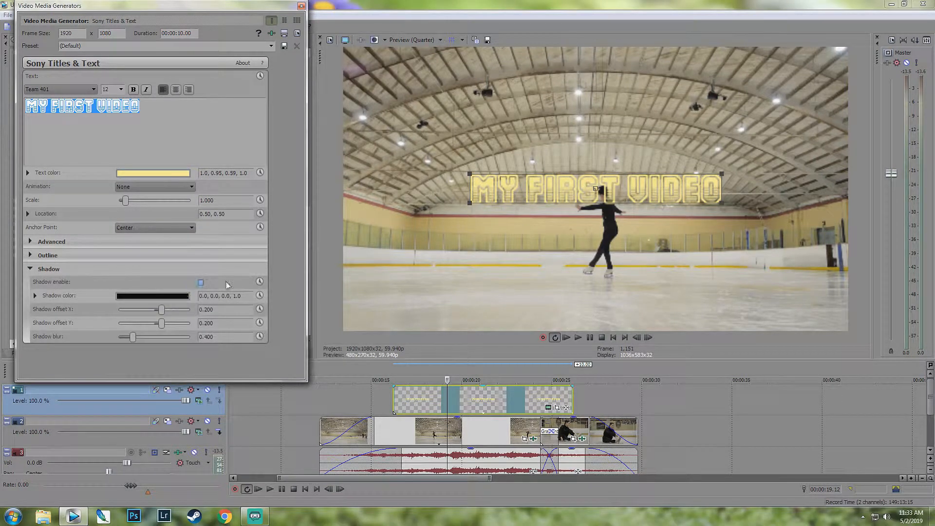
click(201, 283)
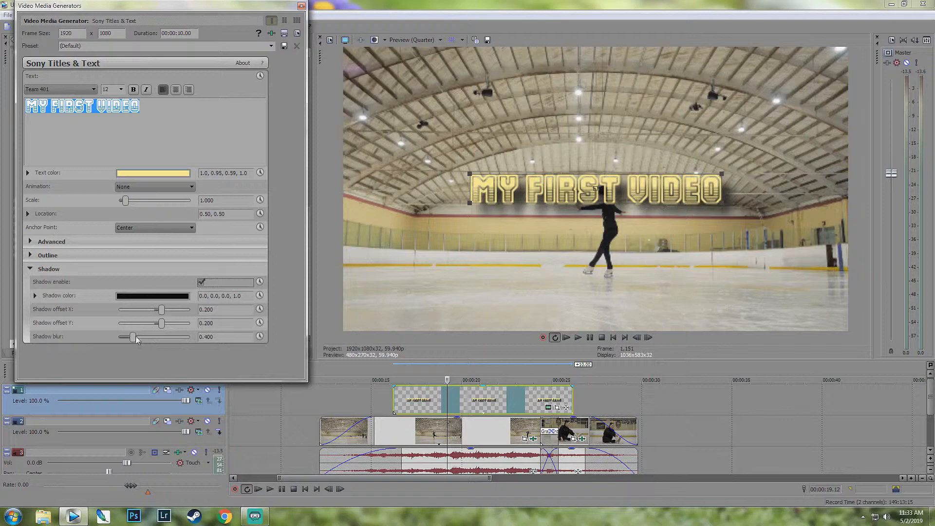
drag(137, 340, 120, 339)
Step: Lower the black shadow's opacity to about 0.2 and set its offsets to about 0.102 in X and 0.088 in Y
click(146, 296)
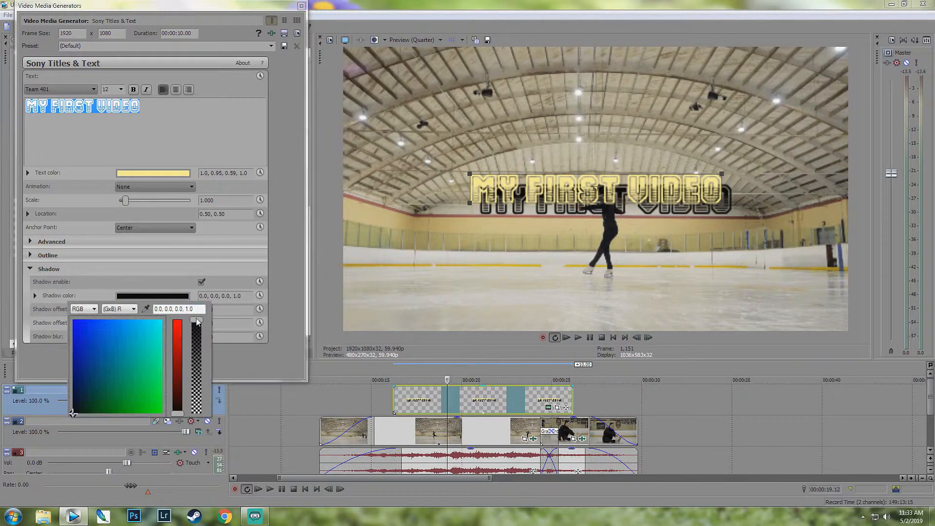
drag(198, 321, 198, 400)
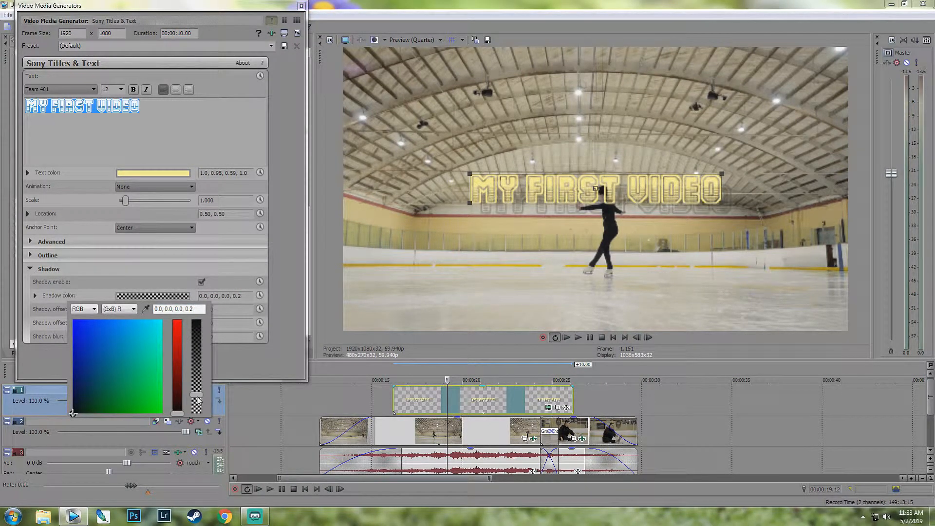
click(222, 272)
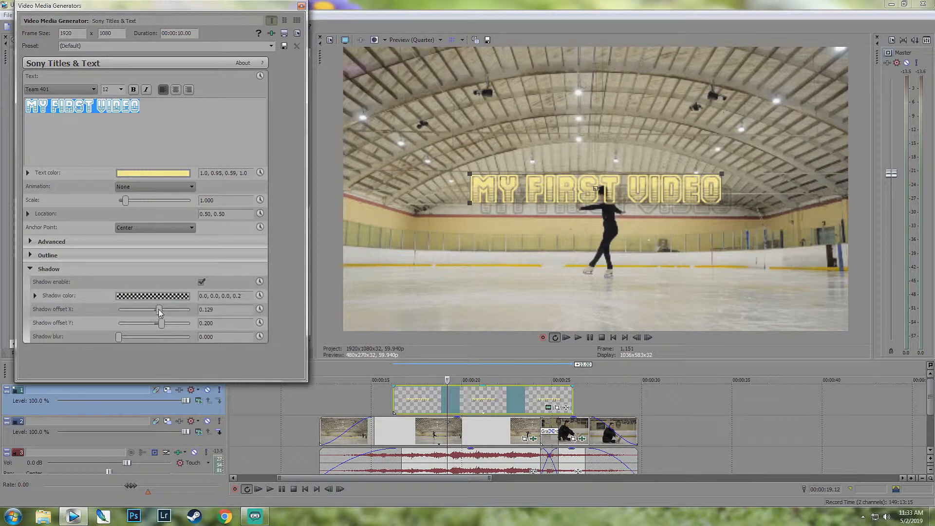
drag(158, 308, 158, 324)
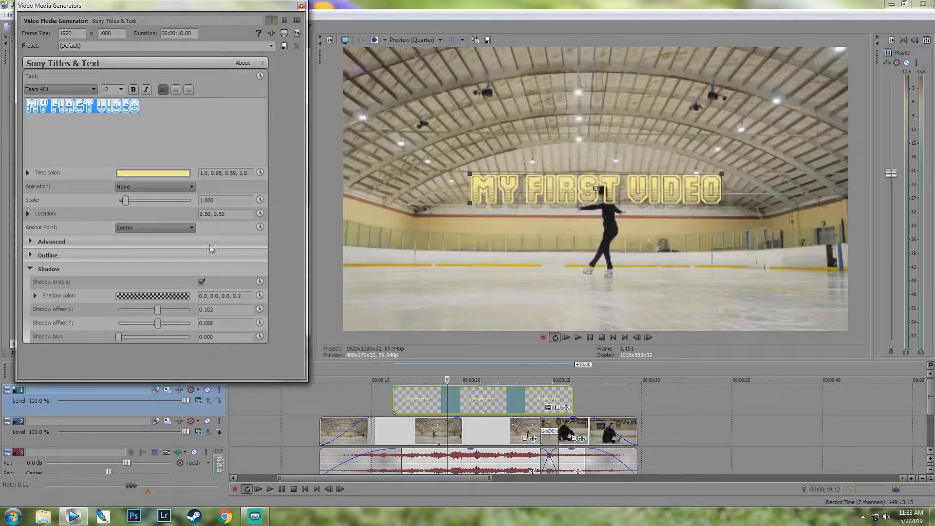
click(301, 6)
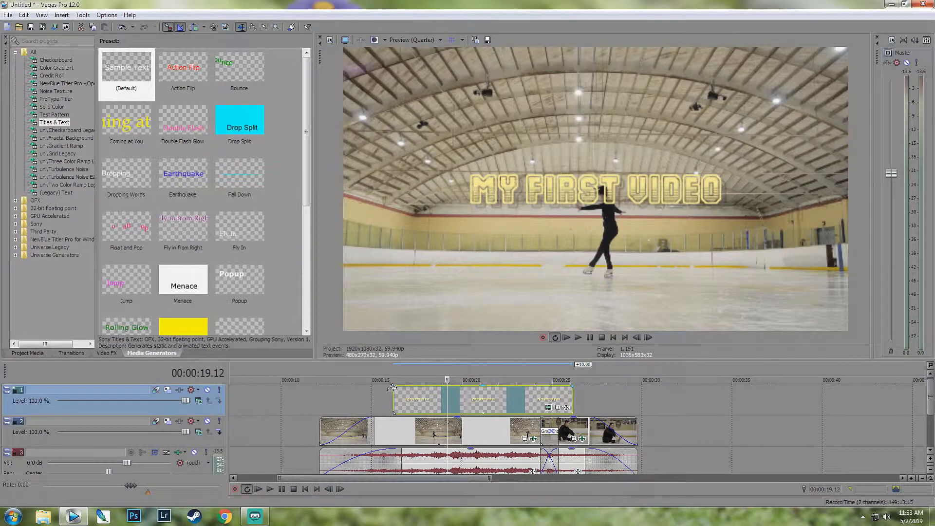
Step: Add a fade-in of about 4 seconds to the start of the title event and play it back
drag(392, 388, 463, 389)
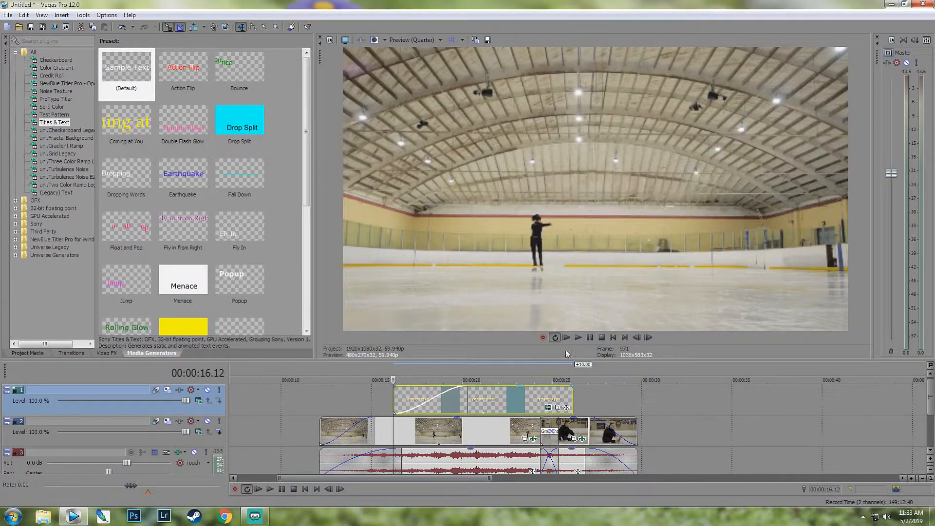
click(578, 337)
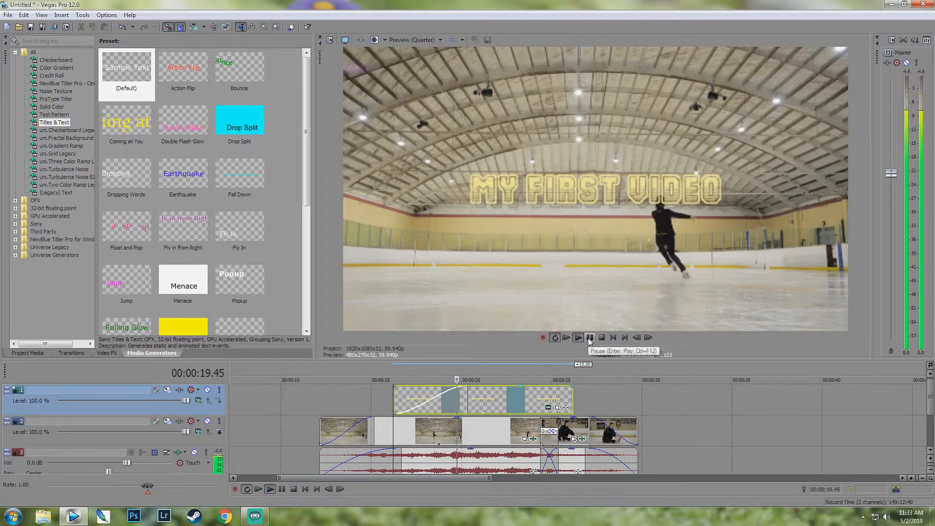
click(590, 338)
Step: Apply the 3D Blinds Spin transition to the title's fade-in, preview it and close the transition settings
click(72, 353)
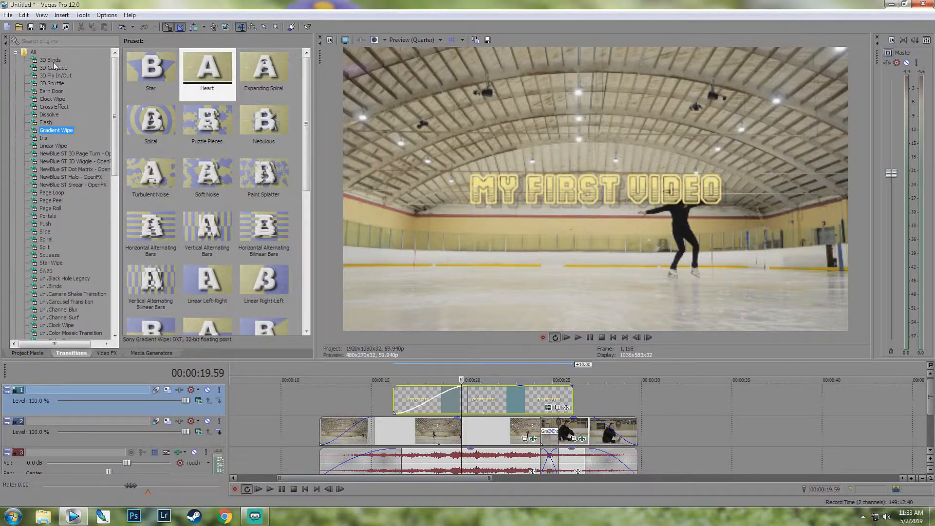
click(53, 62)
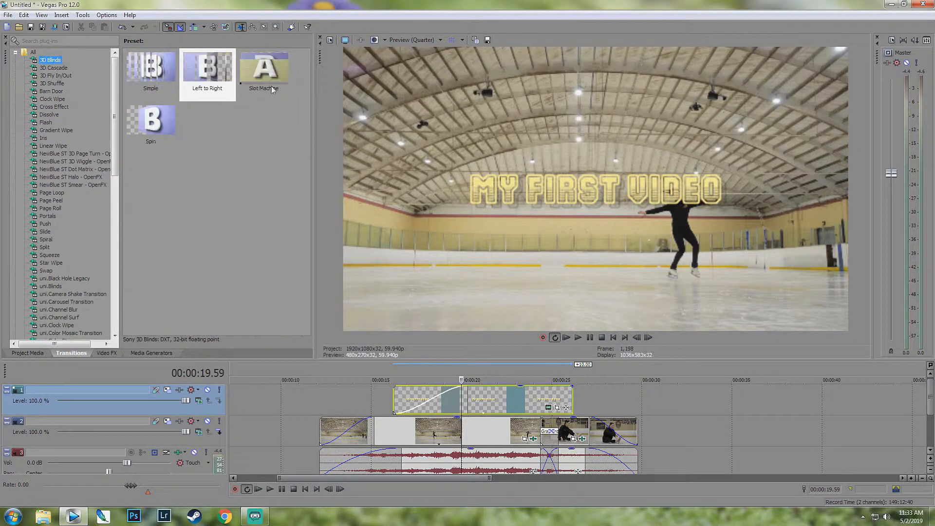
drag(151, 122, 448, 400)
click(390, 378)
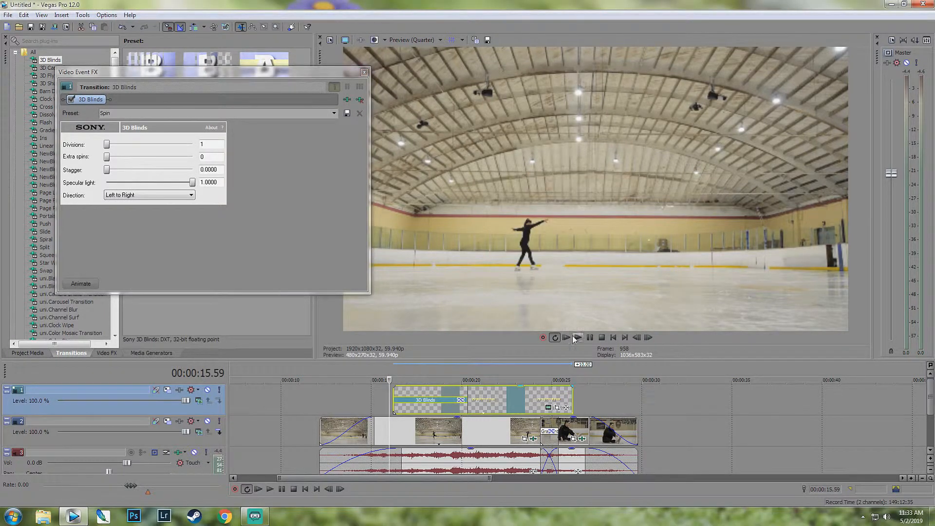
click(579, 338)
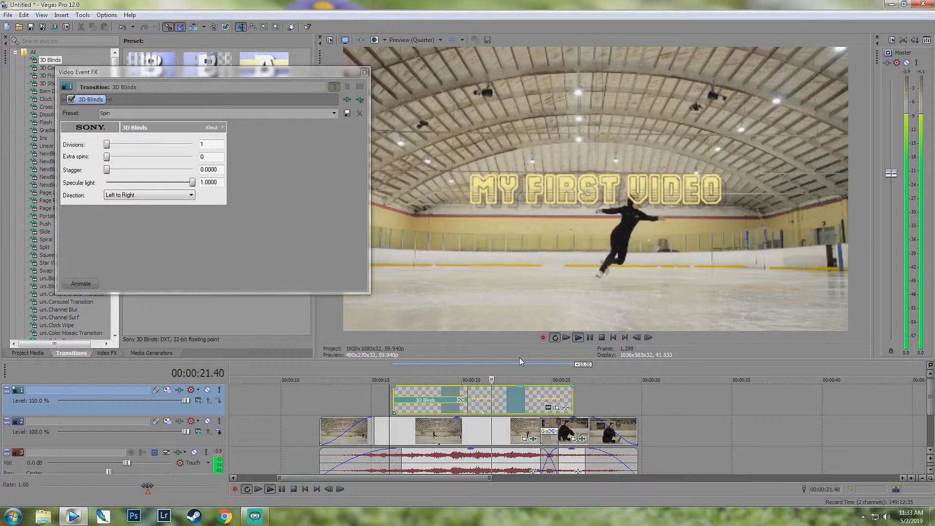
click(589, 338)
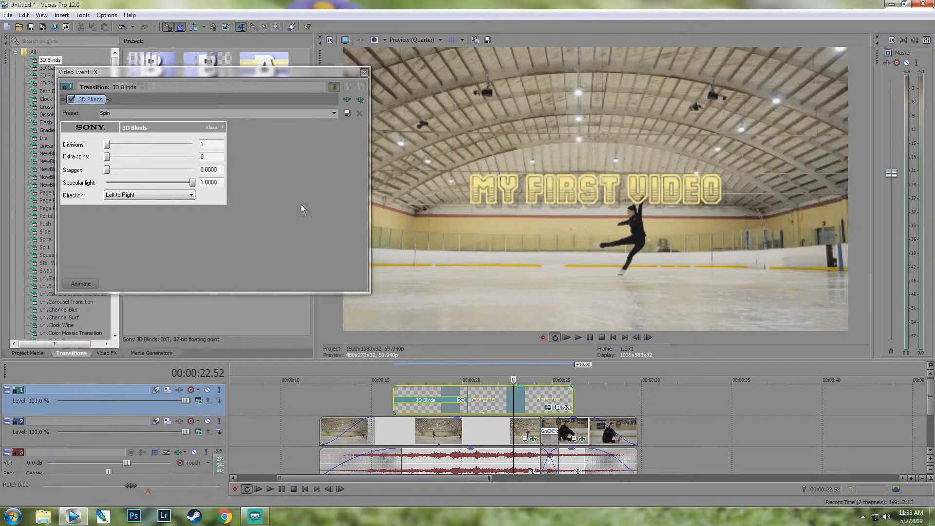
click(365, 73)
Step: Play the edit from the fade-in of the first clip at about 13 seconds through the title's entrance
scroll(475, 416, down, 3)
click(348, 372)
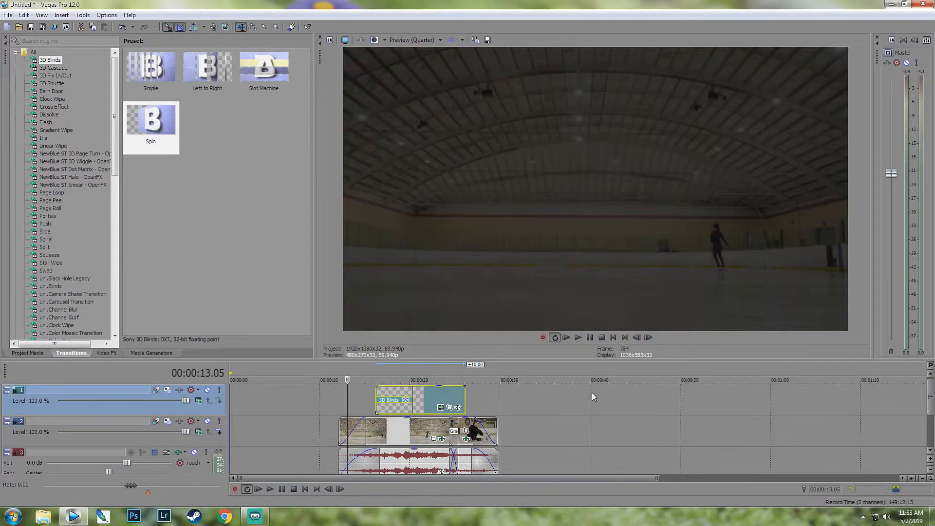
scroll(592, 393, up, 5)
click(578, 338)
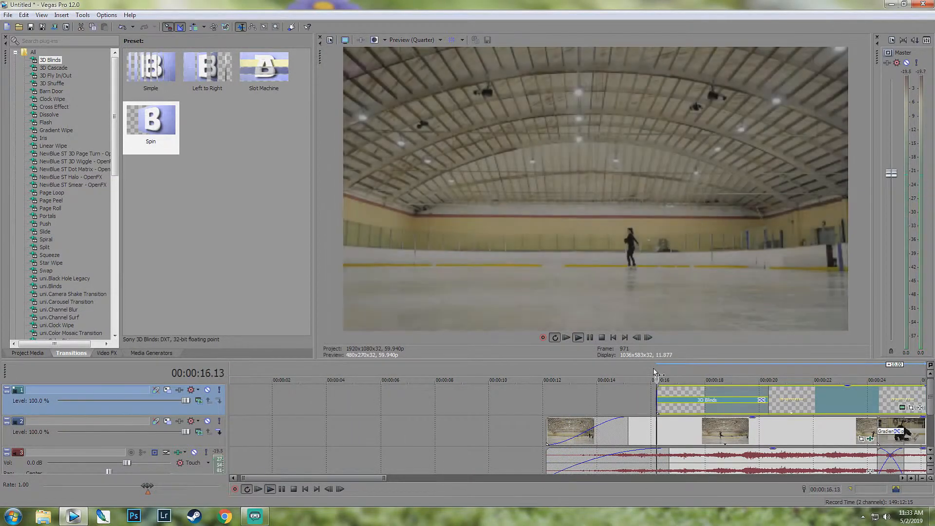
scroll(582, 409, down, 4)
scroll(581, 409, up, 3)
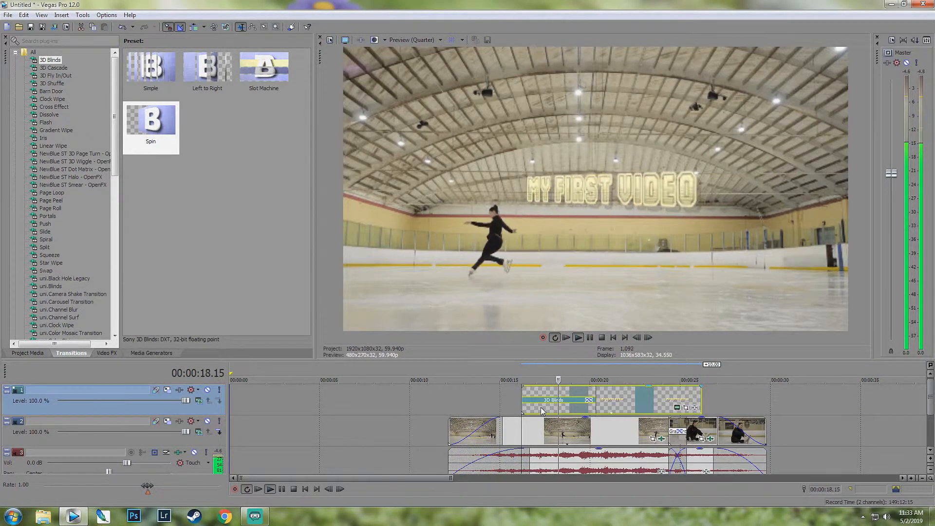
click(593, 338)
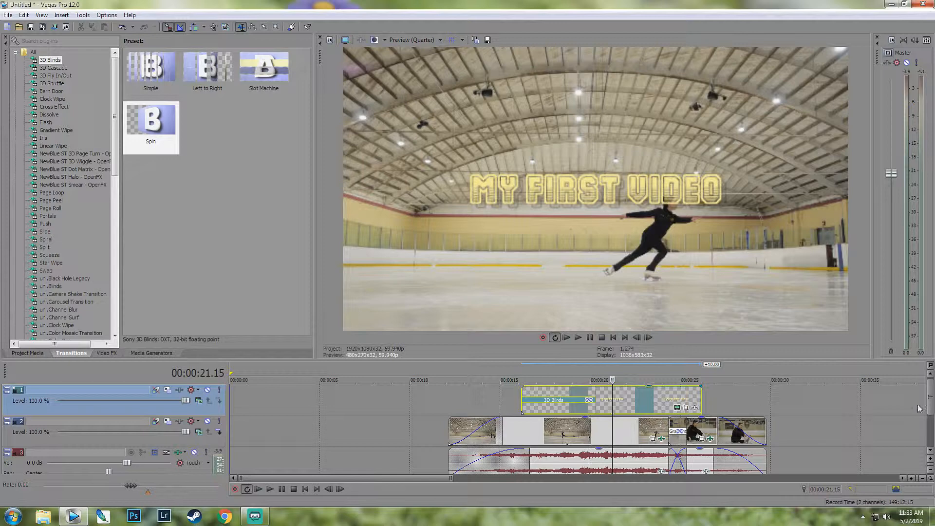
Step: Reduce the heights of the video and audio tracks on the timeline
scroll(931, 390, down, 1)
scroll(928, 392, up, 1)
drag(173, 447, 167, 411)
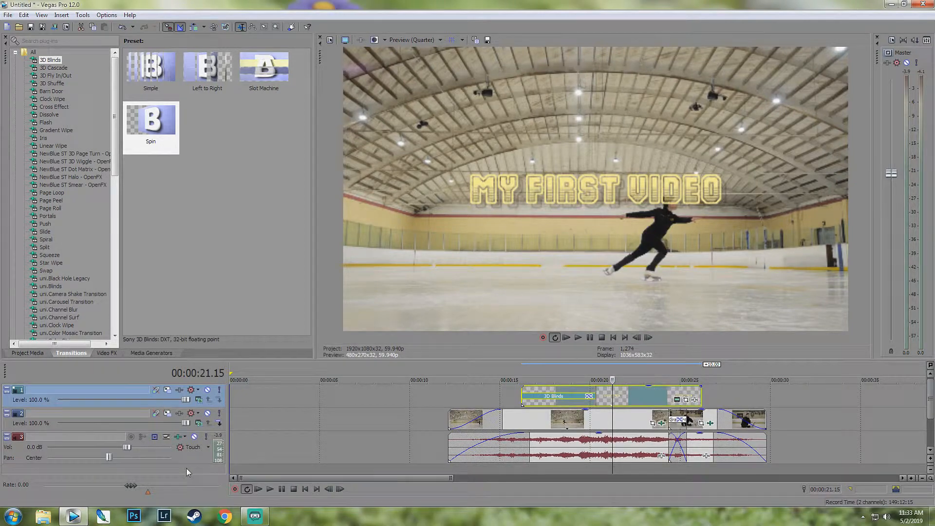
drag(185, 465, 186, 455)
Step: Crop the first skating clip with Pan/Crop to about 1,223 by 688, centered at about 1,076, 661, and play it back
click(532, 378)
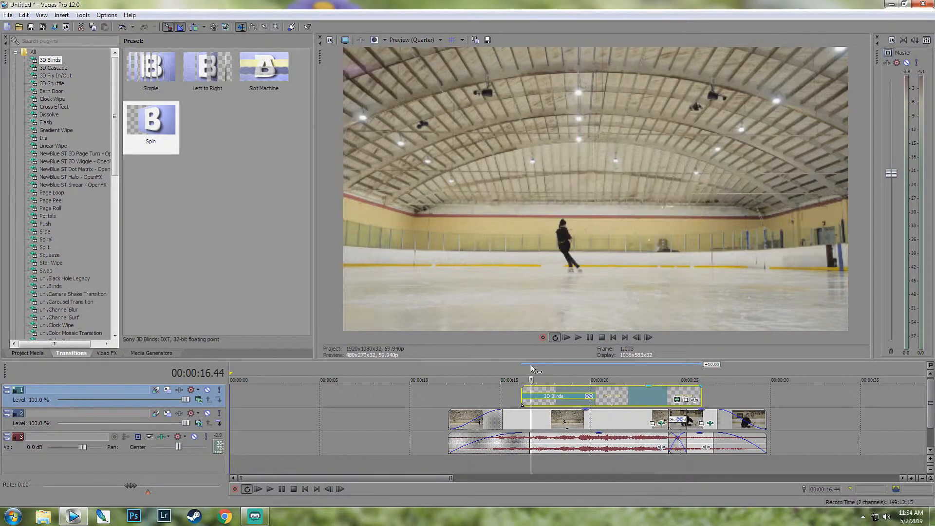
click(631, 427)
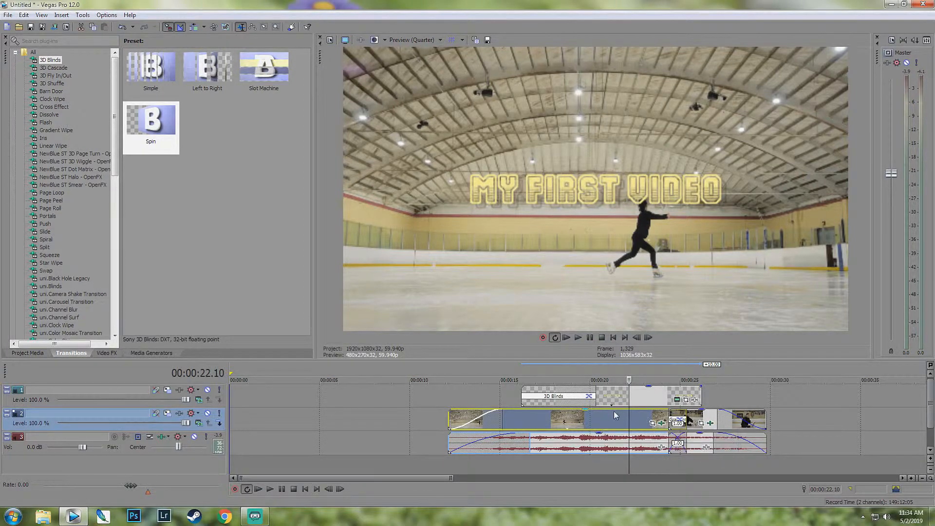
click(655, 424)
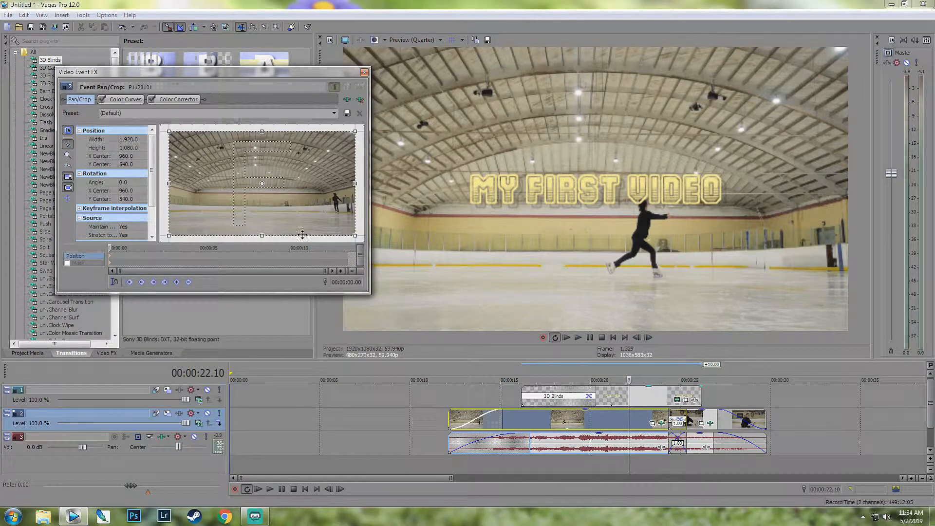
drag(369, 294, 452, 456)
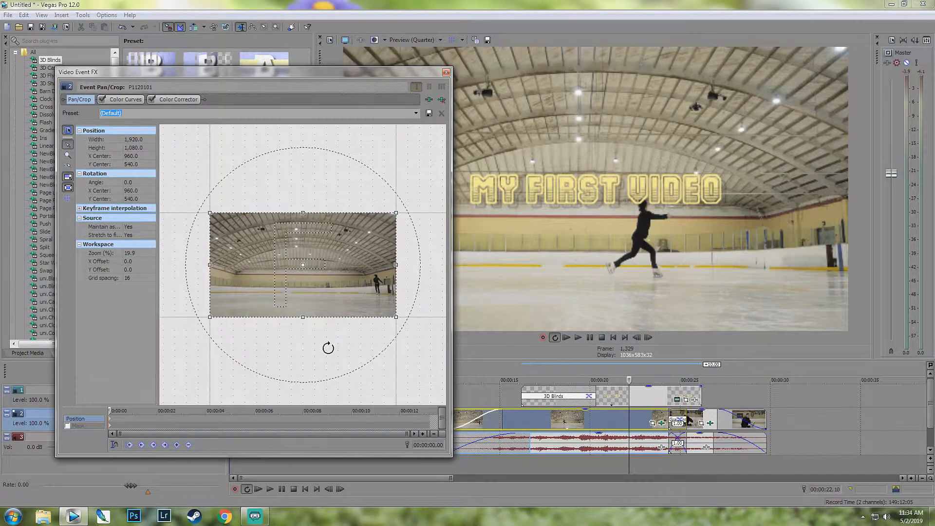
drag(398, 318, 379, 296)
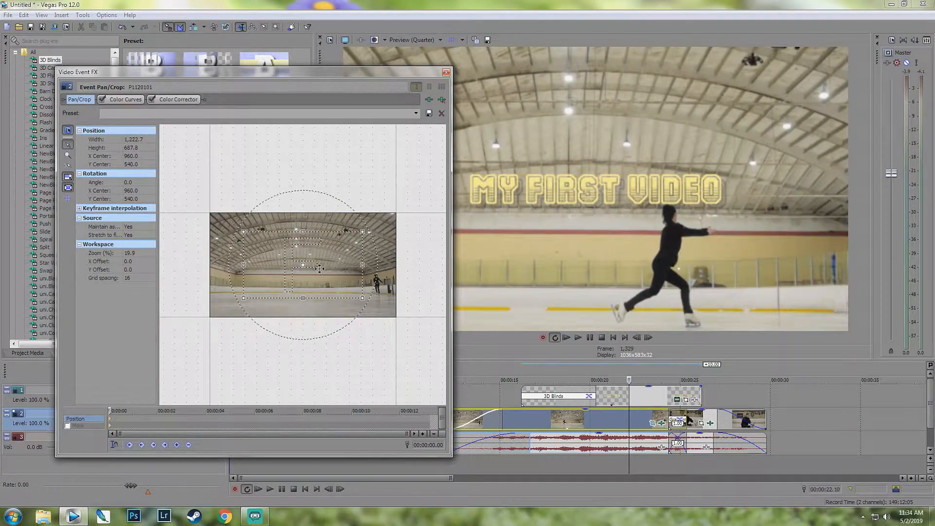
mouse_move(317, 285)
mouse_down()
mouse_move(324, 278)
mouse_move(328, 298)
mouse_up()
click(518, 381)
click(578, 337)
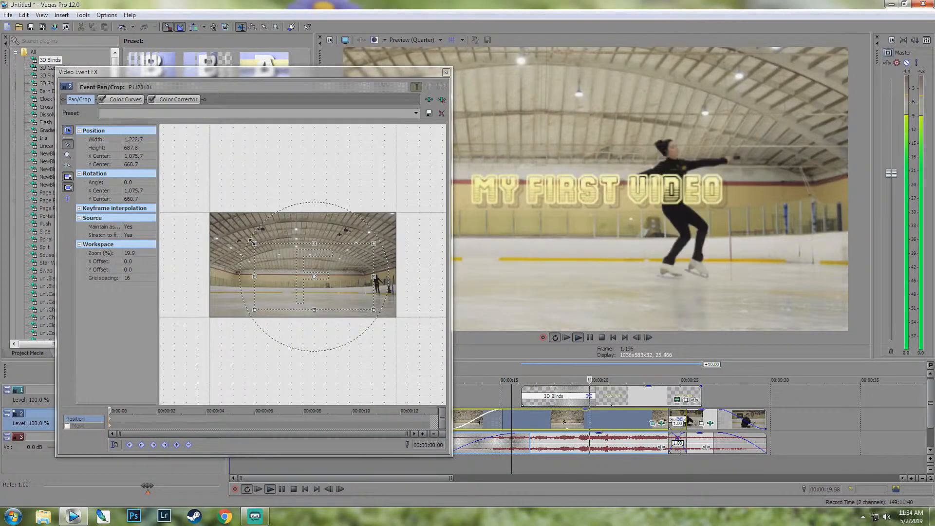
Step: Enlarge the crop frame to about 1,514 by 852, move its center to about 1,589, 67 and preview the shifted clip
drag(253, 241, 240, 235)
mouse_move(283, 269)
mouse_down()
mouse_move(275, 262)
mouse_move(286, 262)
mouse_up()
drag(325, 218, 372, 167)
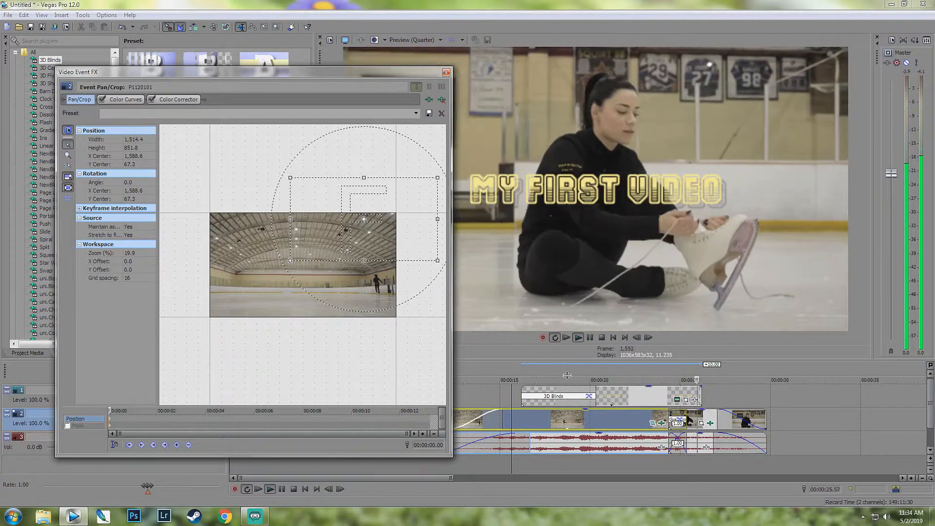
click(498, 377)
key(Return)
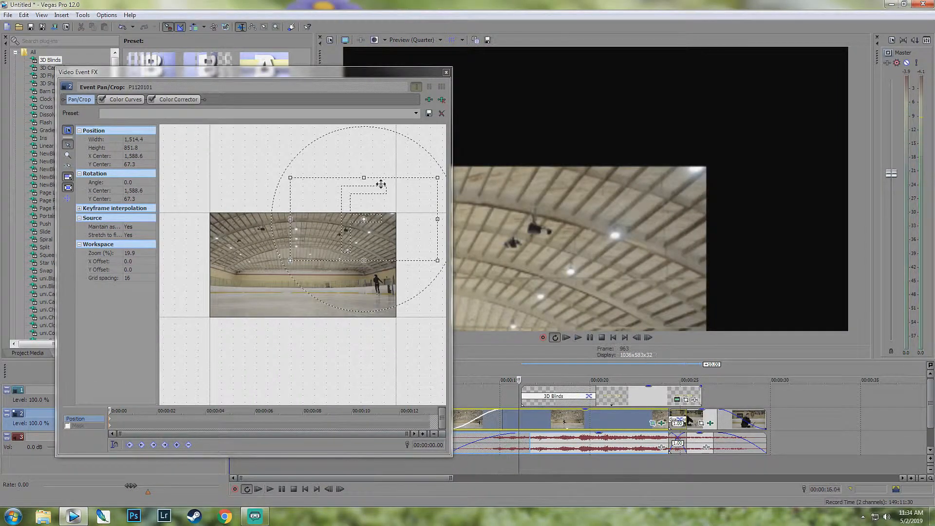
Step: Reset the first clip's Pan/Crop to the Default preset, preview the clip and close the settings
click(412, 115)
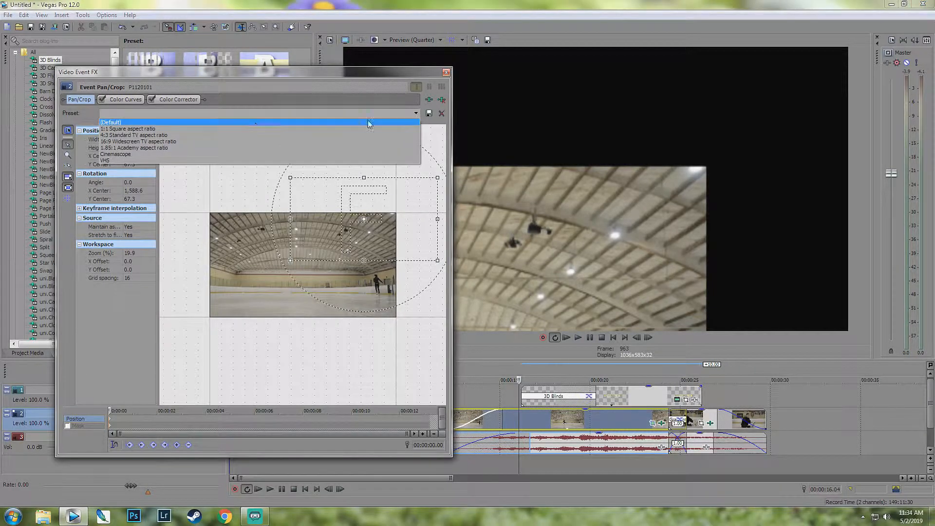
click(234, 123)
click(487, 379)
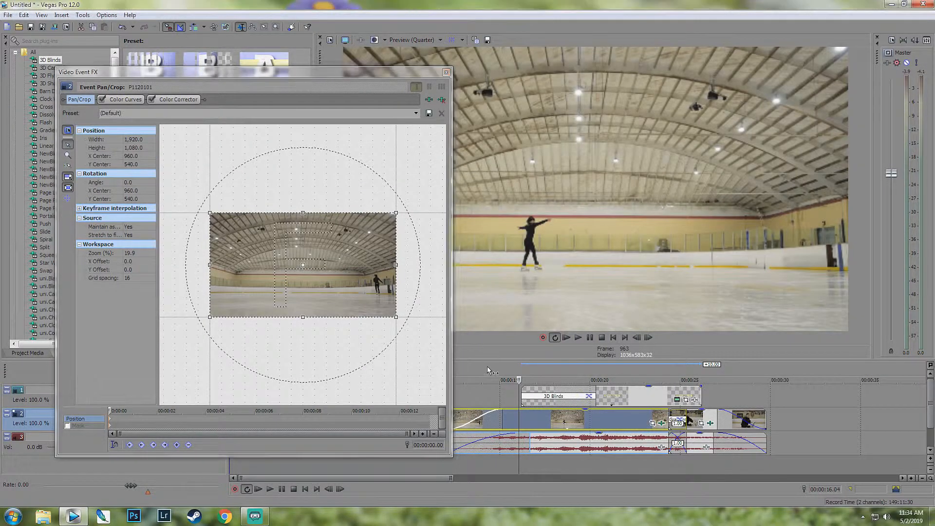
click(577, 337)
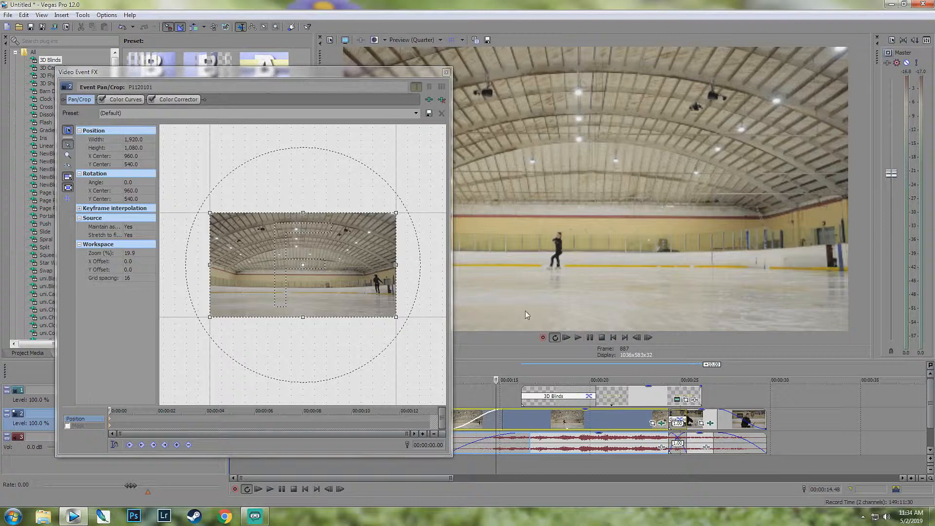
click(446, 72)
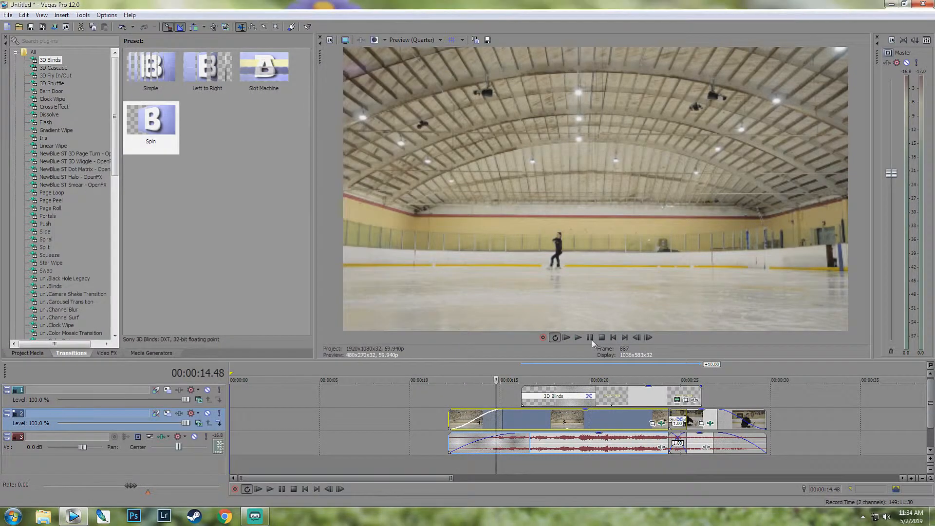
Step: Preview the title section at several points along the timeline to check the animated title over the skating clip
click(592, 374)
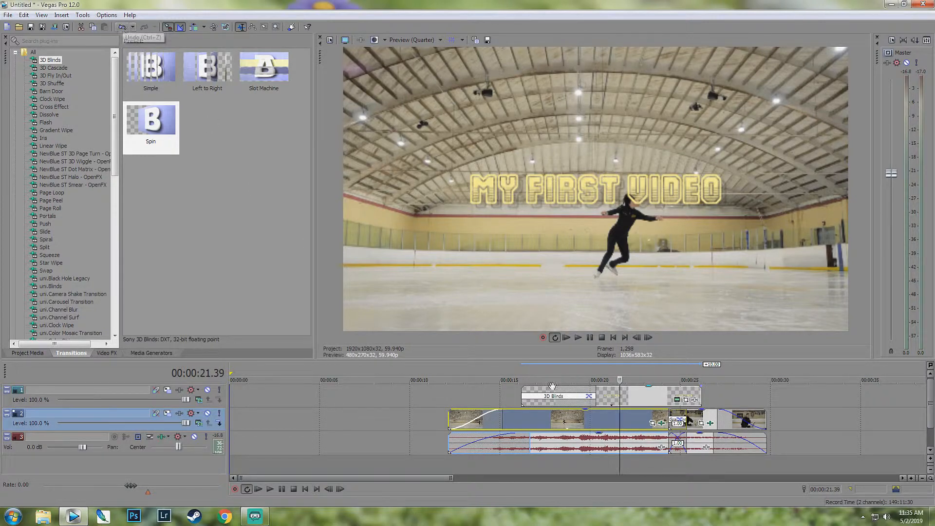
click(527, 371)
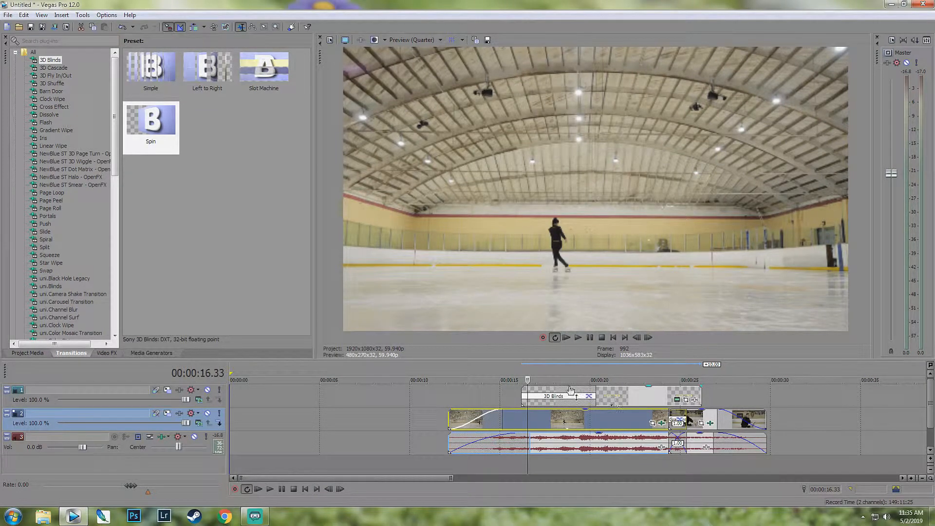
click(599, 373)
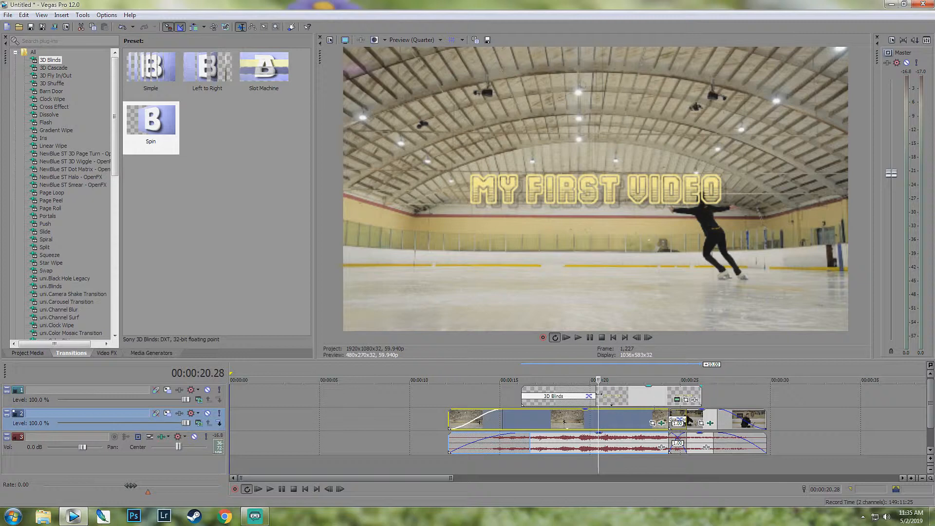
click(518, 375)
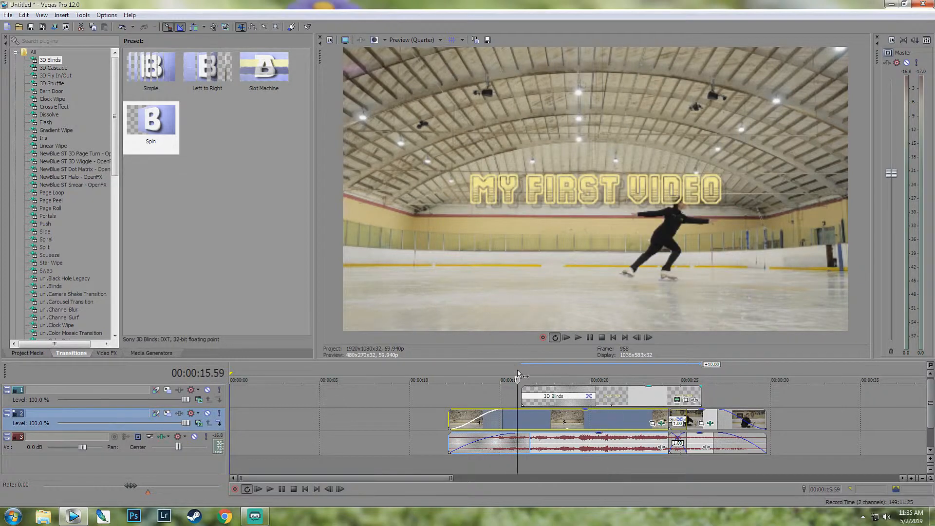
click(618, 374)
click(702, 375)
click(603, 378)
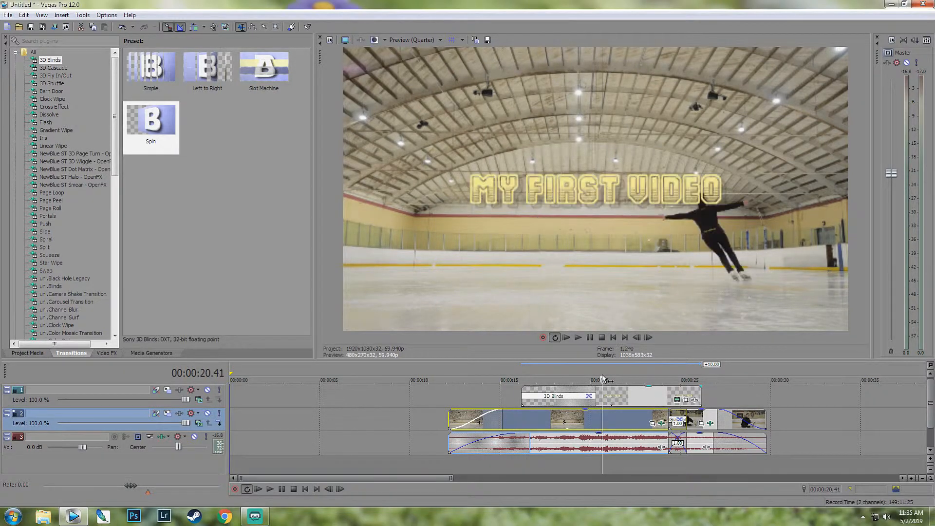
Step: Try cropping the first clip with Pan/Crop to about 1,026 by 577, centered at about 1,125, 734, and play it back
click(653, 423)
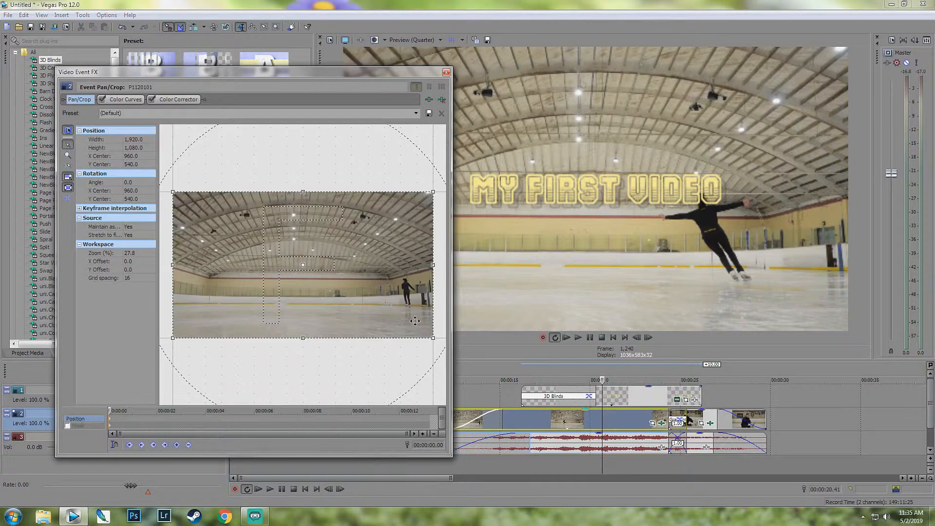
drag(437, 337, 400, 304)
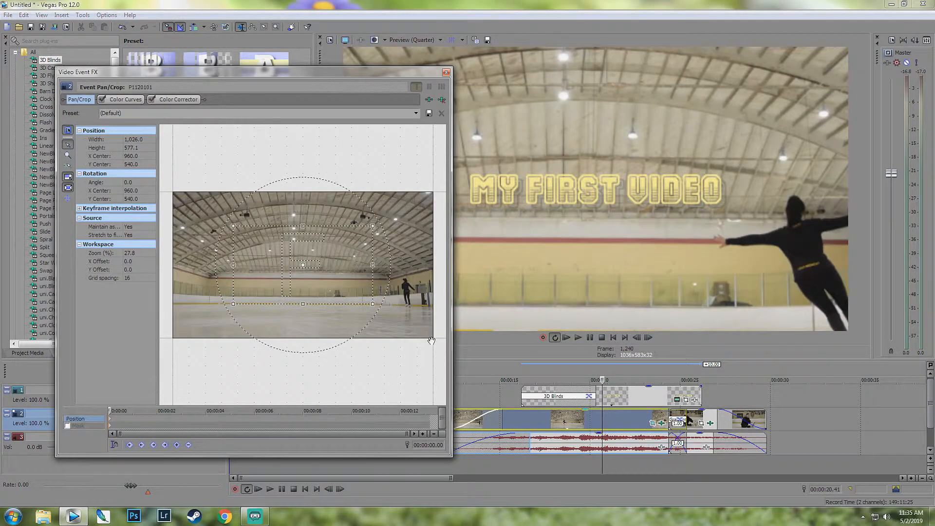
drag(431, 341, 454, 367)
click(578, 337)
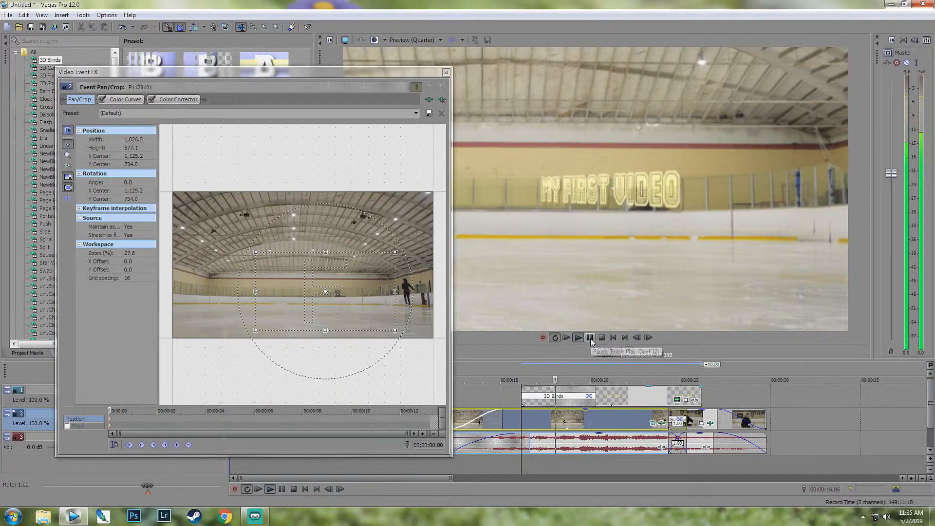
click(590, 338)
Step: Restore the first clip's Pan/Crop to the Default preset and close its settings
click(378, 113)
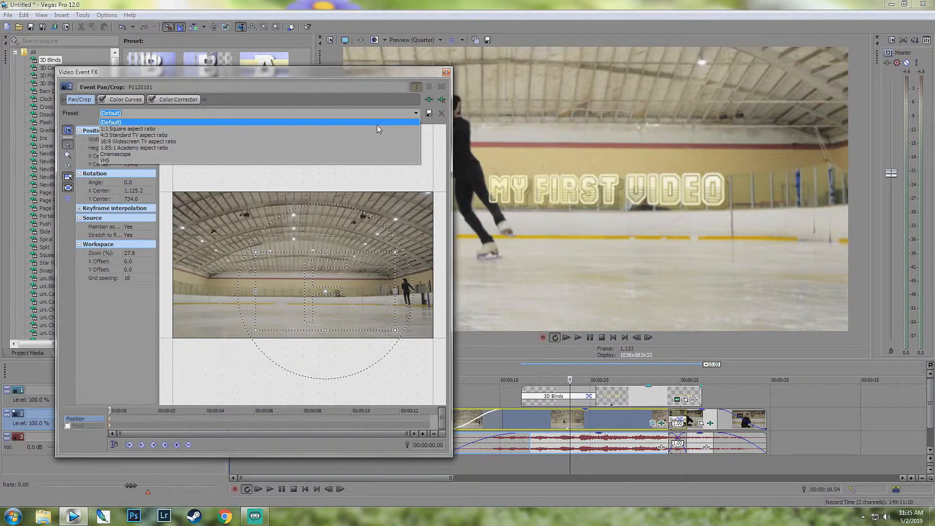
click(373, 123)
click(446, 72)
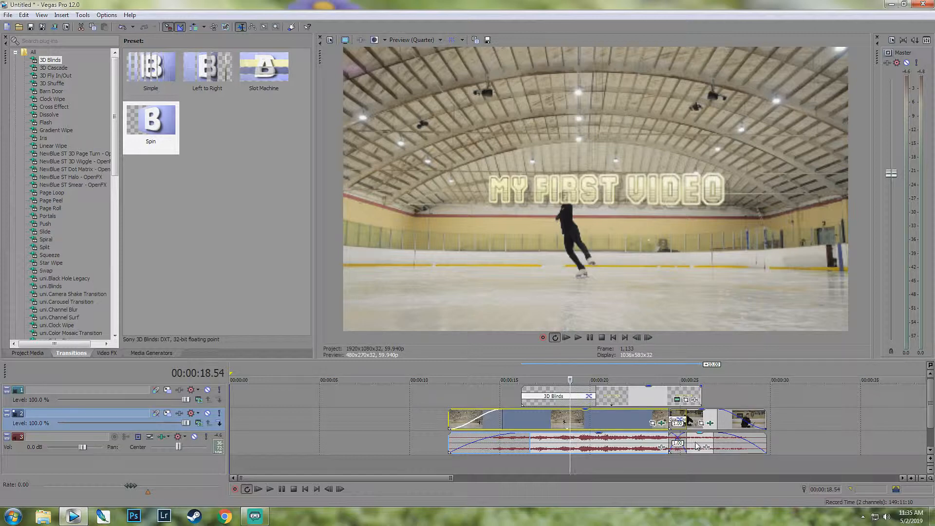
Step: Try silencing the skating clips by lowering their audio gain, with the first at -Inf. dB, and play back the timeline
drag(581, 437, 579, 460)
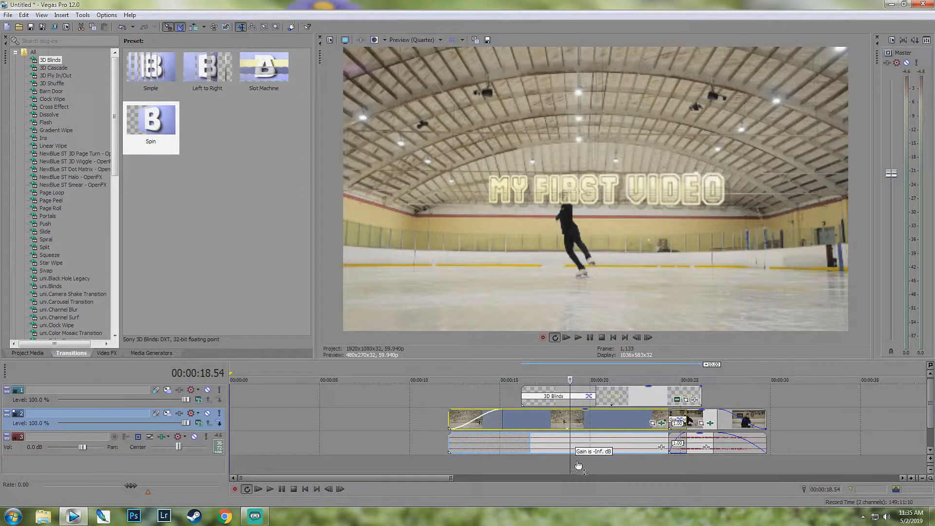
click(533, 367)
click(578, 336)
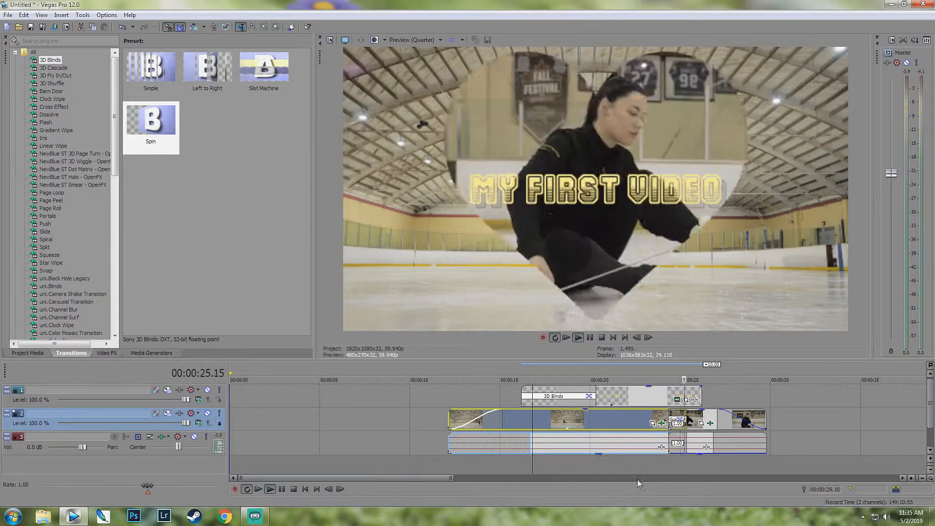
drag(699, 433, 699, 457)
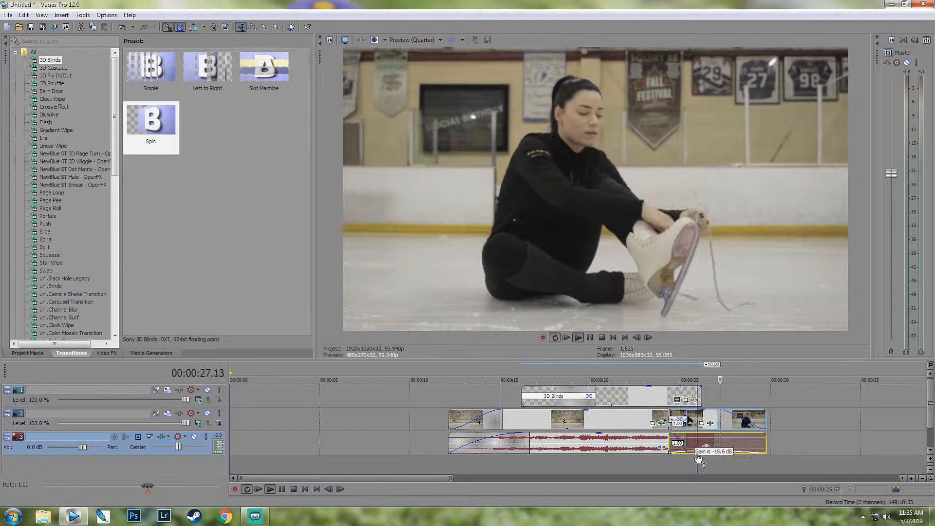
click(573, 366)
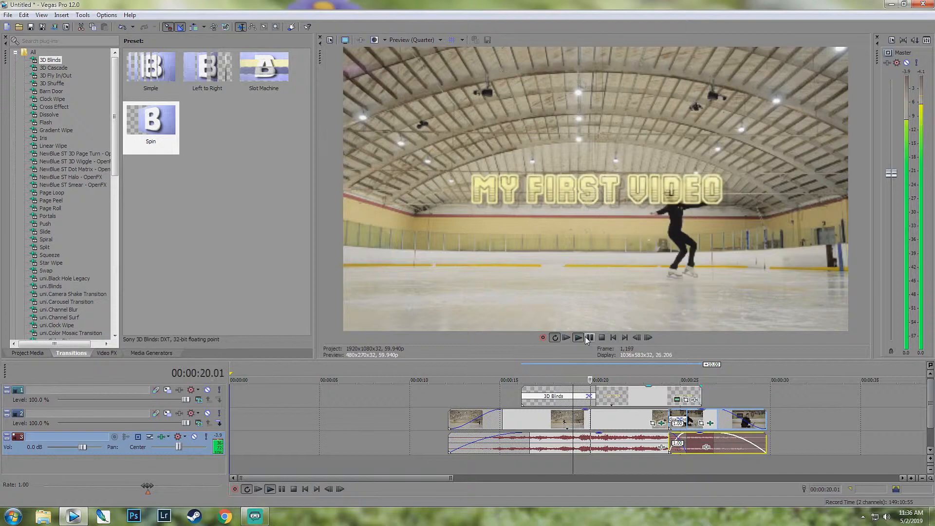
click(589, 338)
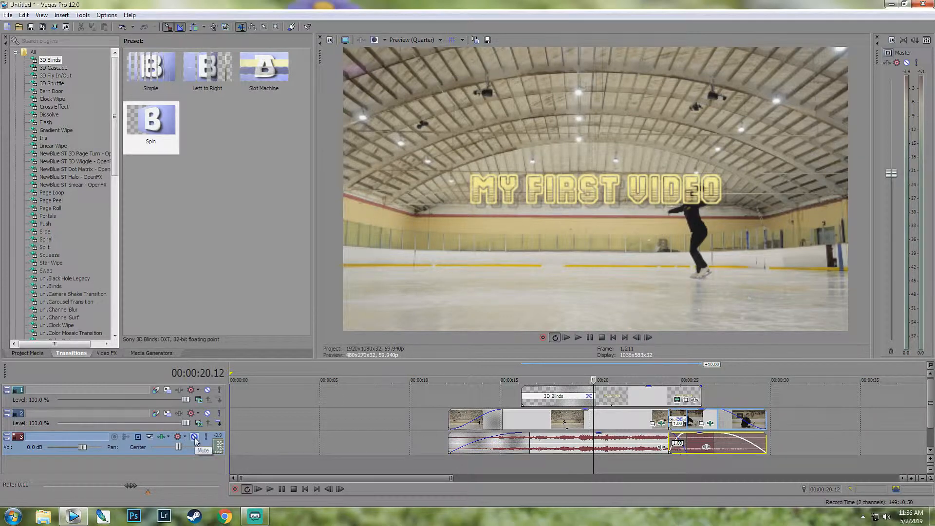
Step: Mute the skating clips' original audio track and play the title section to check the sound
click(207, 413)
click(208, 413)
click(195, 437)
click(195, 437)
click(195, 437)
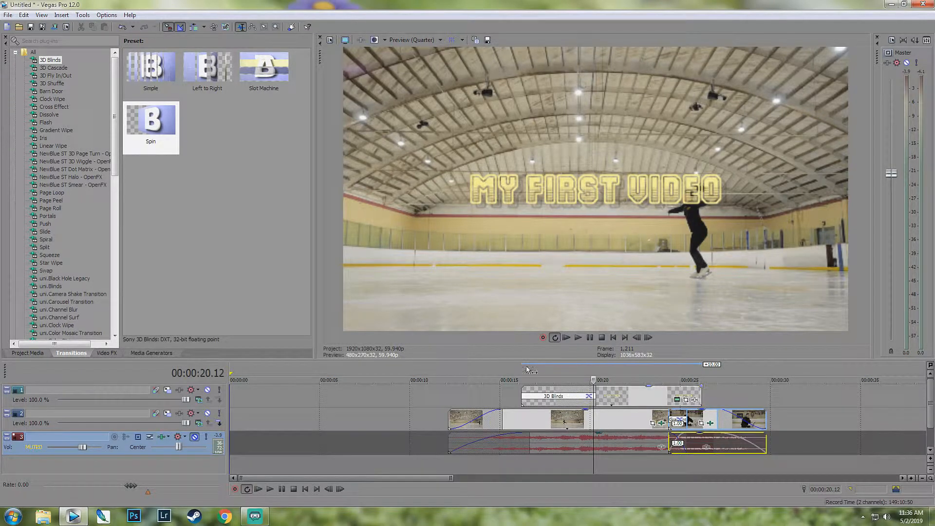
click(579, 337)
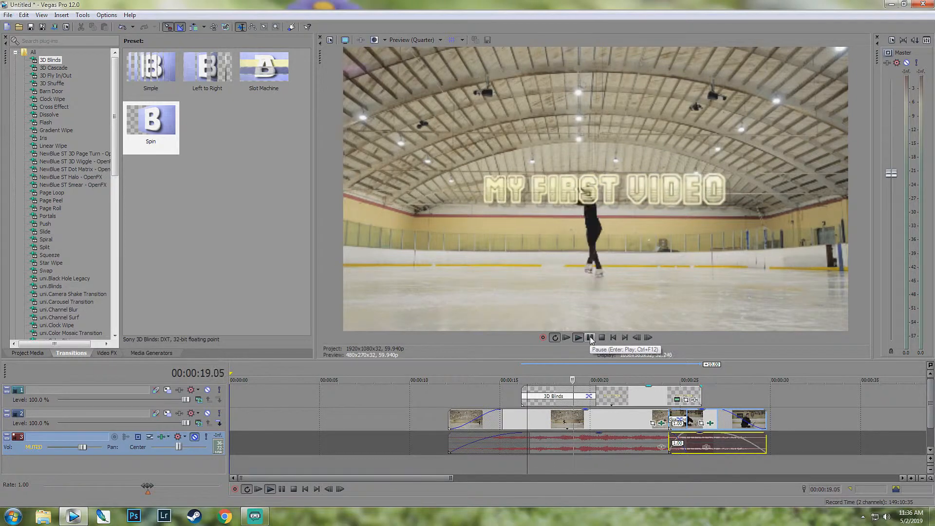
key(Return)
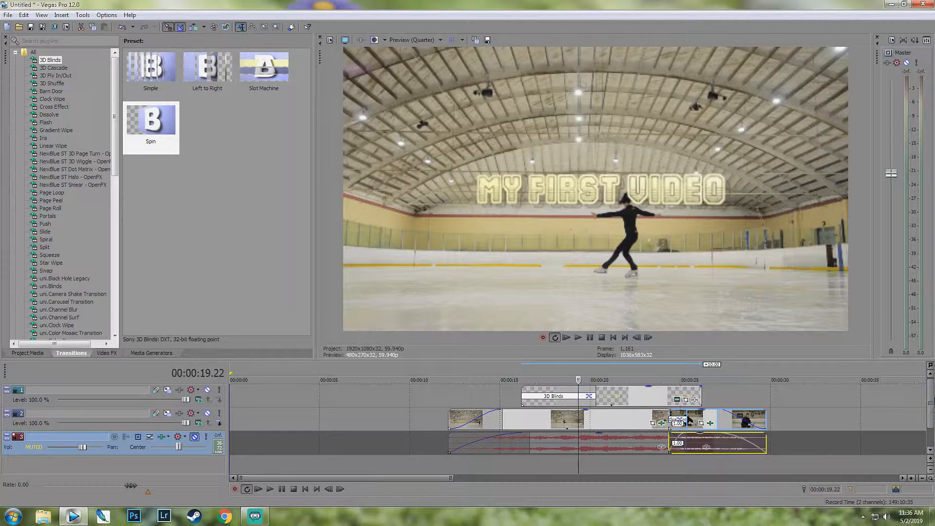
Step: Insert a new audio track, place Alina Baraz Galimatias - Pretty Thoughts.mp3 at the start of the video, and play it
right_click(175, 468)
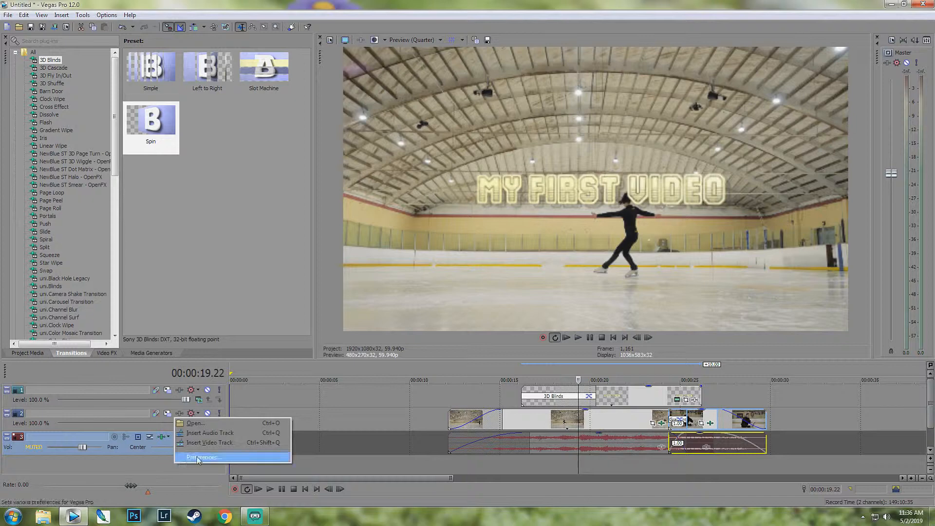
click(213, 433)
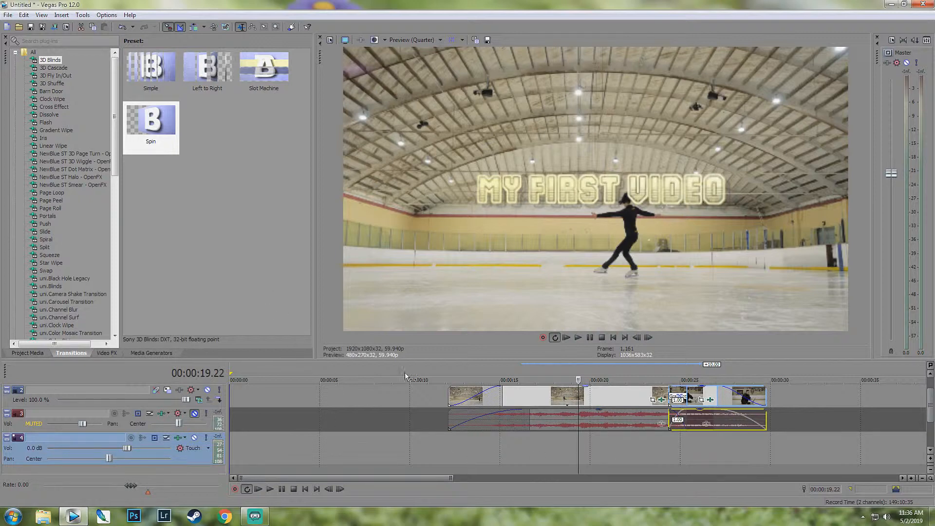
click(26, 354)
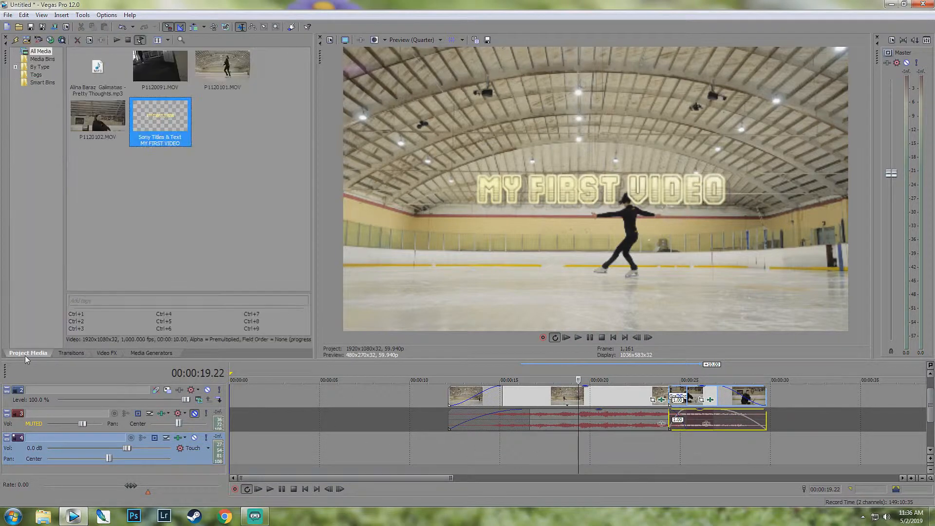
drag(115, 96, 452, 444)
scroll(478, 469, down, 3)
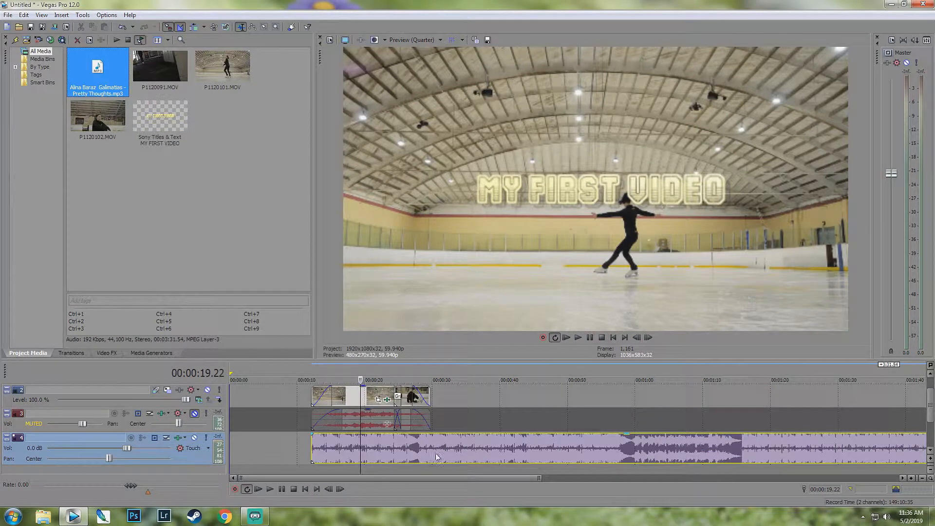
click(314, 376)
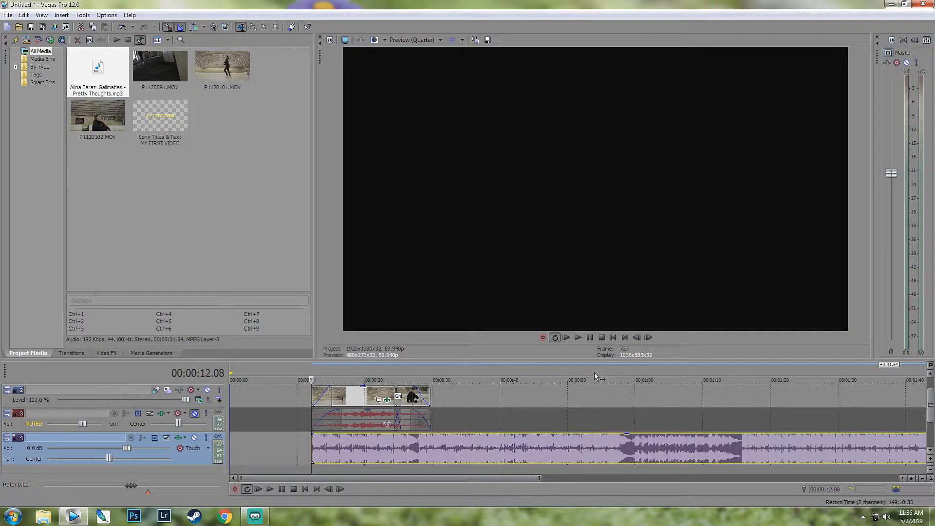
click(578, 338)
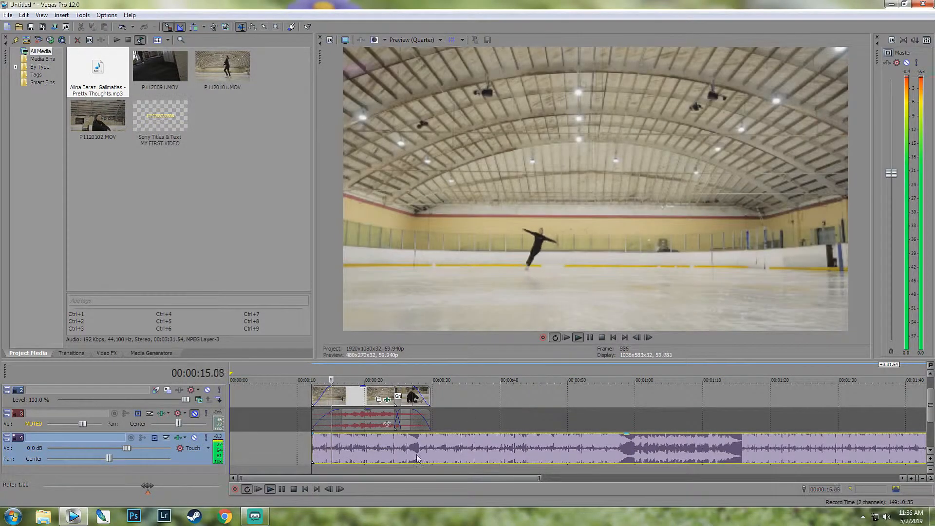
Step: Slide the song earlier, trim its beginning to the start of the video, and add a fade-in
mouse_move(314, 455)
mouse_down()
mouse_move(627, 455)
mouse_move(319, 455)
mouse_move(339, 442)
mouse_move(307, 451)
mouse_up()
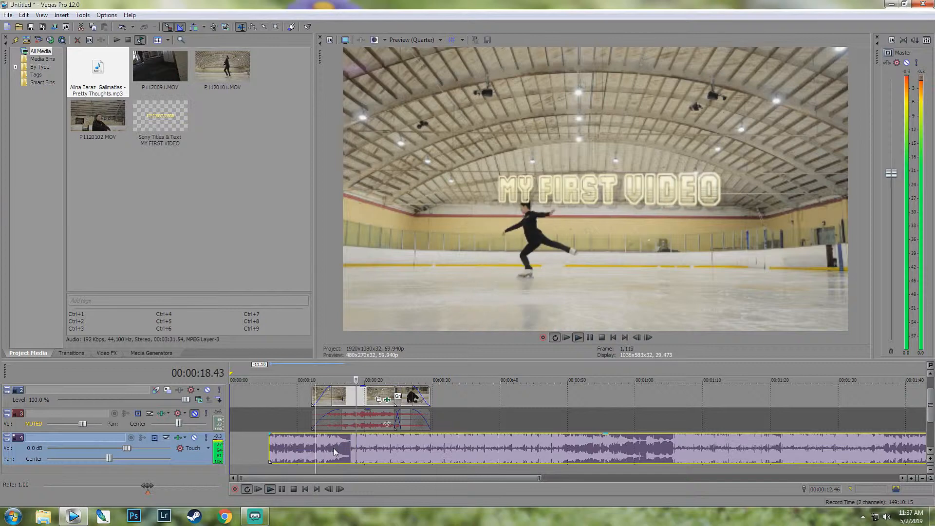
drag(270, 456, 351, 435)
key(space)
Step: Cut the song off near the end of the video and give it a smooth fade-out of about 13 seconds
click(432, 445)
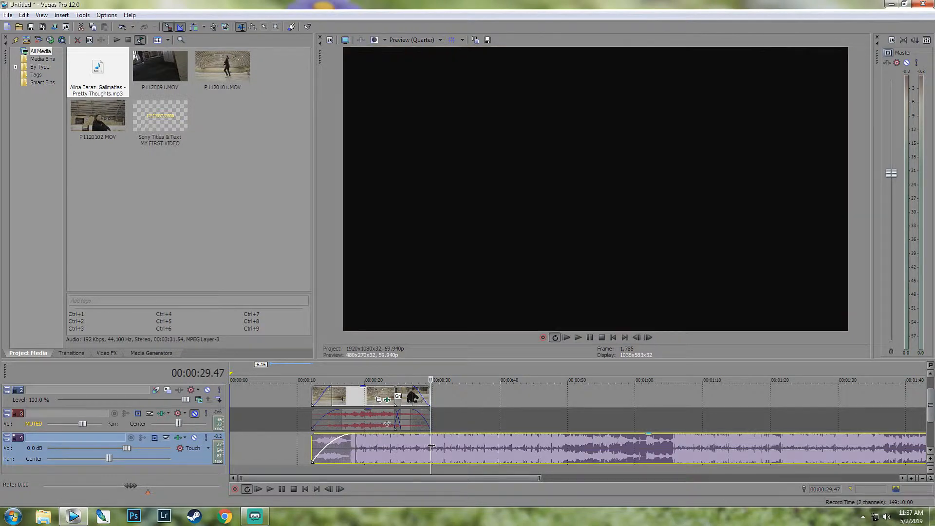
key(s)
key(Delete)
mouse_move(431, 445)
mouse_down()
mouse_move(440, 445)
mouse_move(351, 434)
mouse_up()
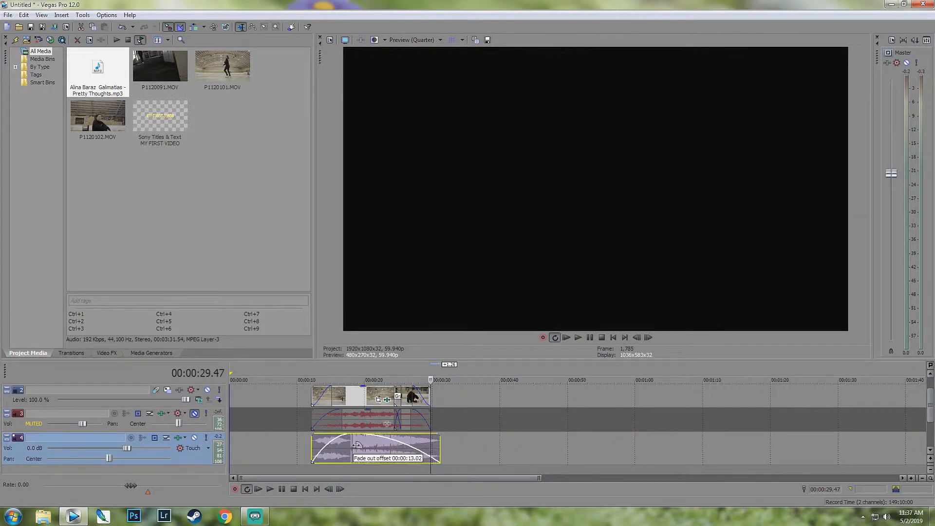
right_click(388, 440)
click(407, 415)
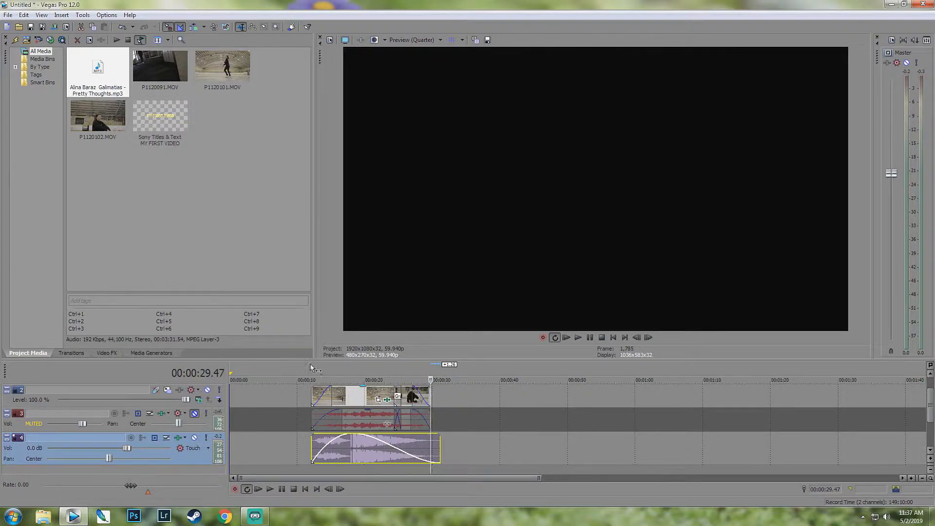
Step: Play the video with the faded song from its start, through the title and across the transition to the second clip
click(312, 368)
click(578, 337)
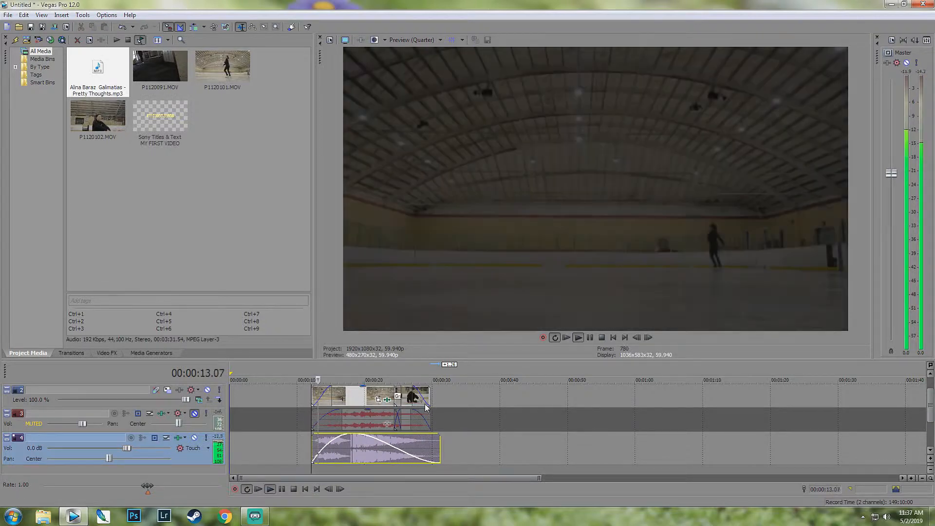
scroll(425, 404, up, 2)
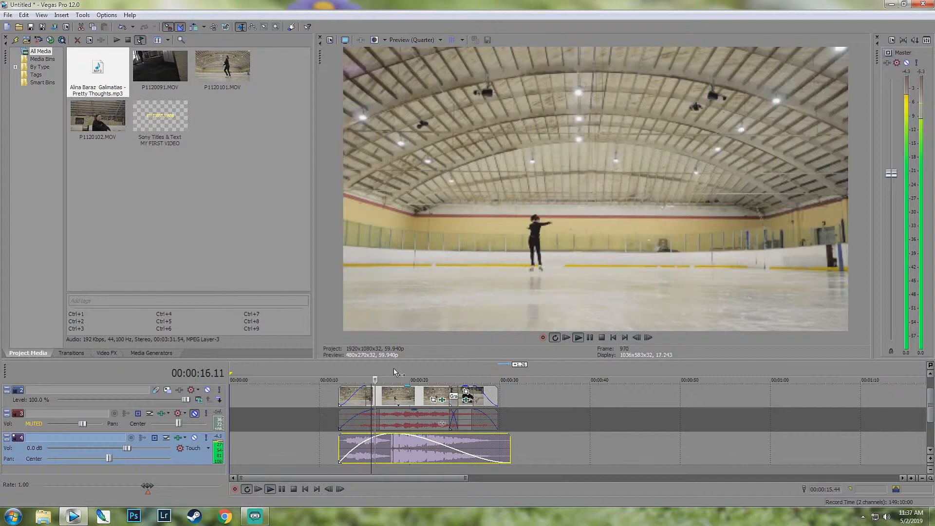
click(394, 369)
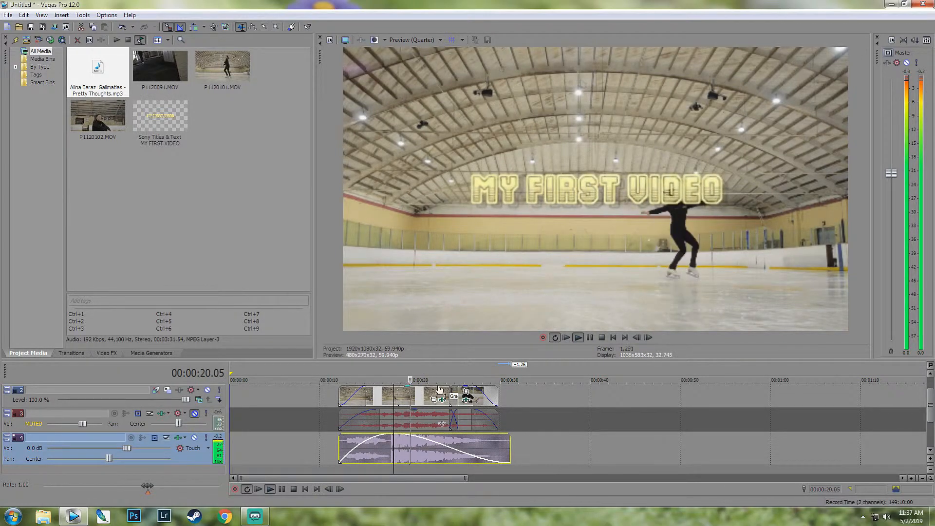
click(451, 370)
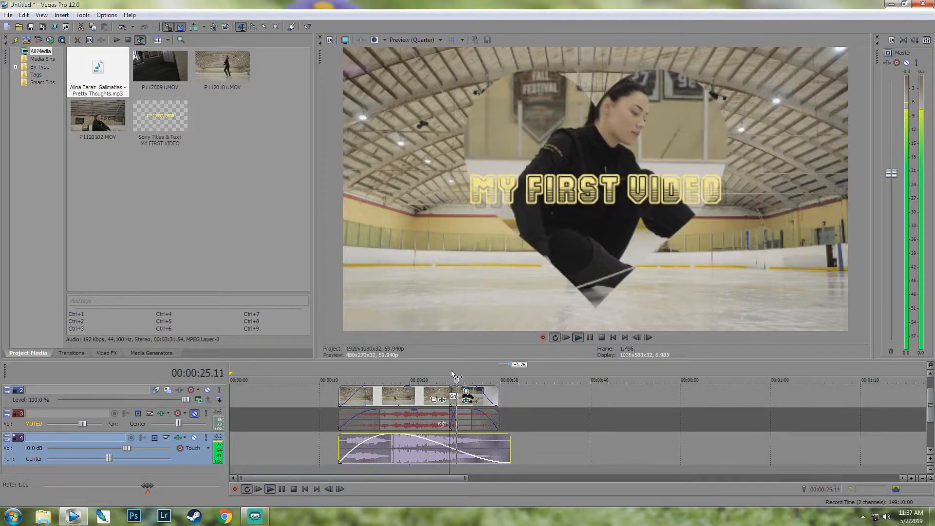
click(598, 339)
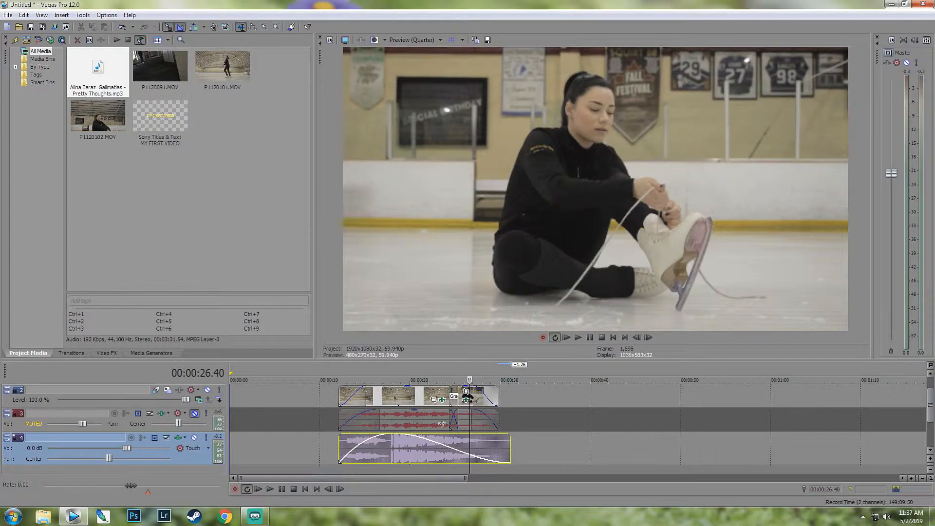
Step: Add a long fade-out to the end of the title clip and play it back
scroll(437, 398, up, 1)
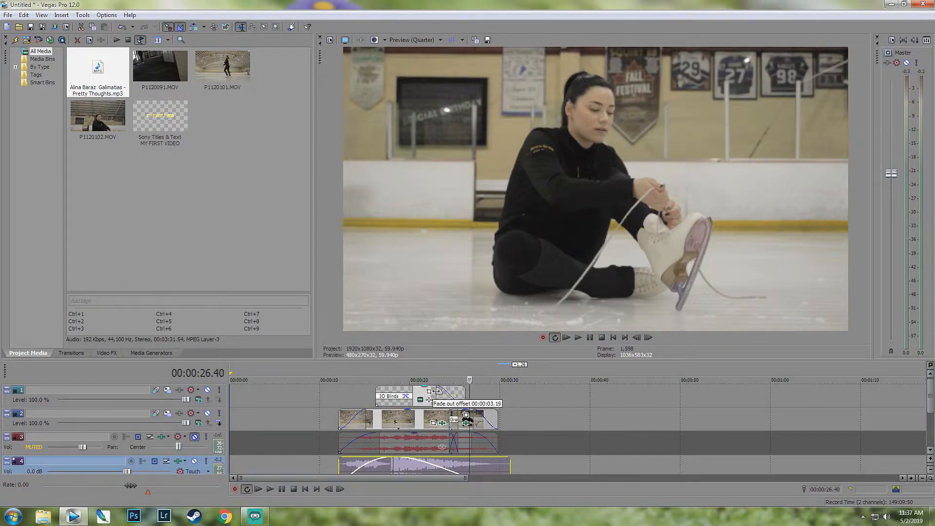
click(423, 380)
click(578, 338)
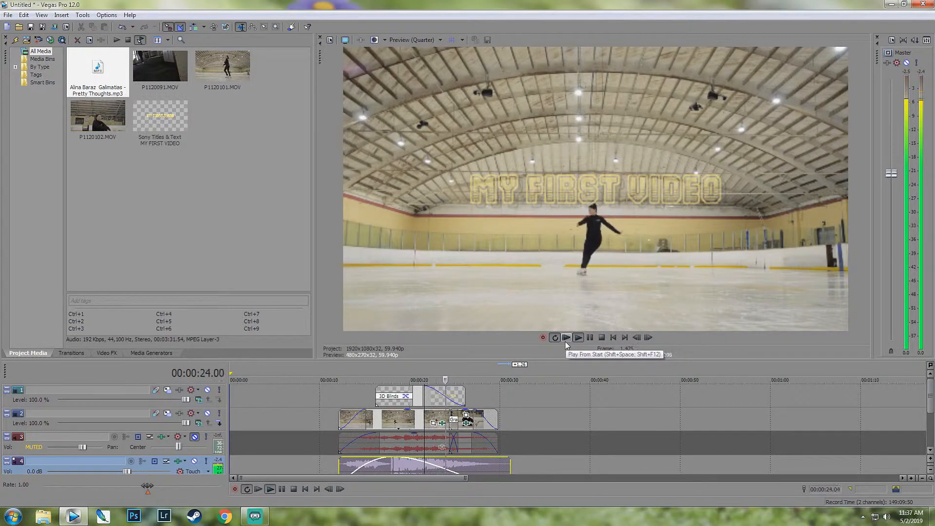
Step: Pause playback and reduce the height of the song's audio track
click(589, 338)
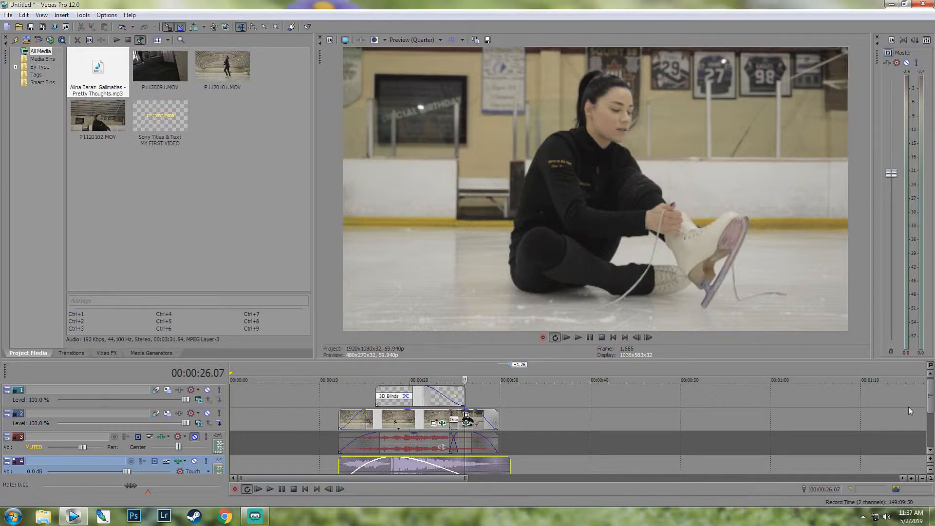
drag(931, 395, 929, 412)
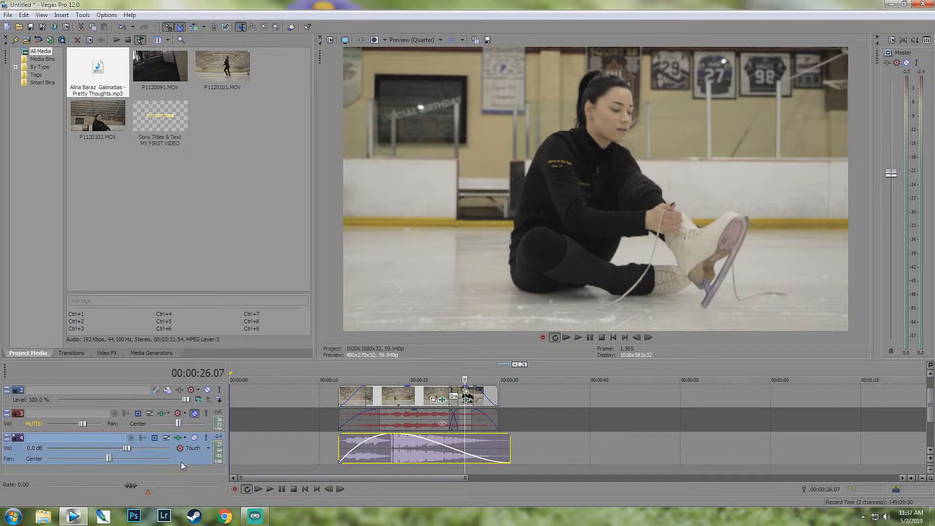
drag(184, 466, 183, 461)
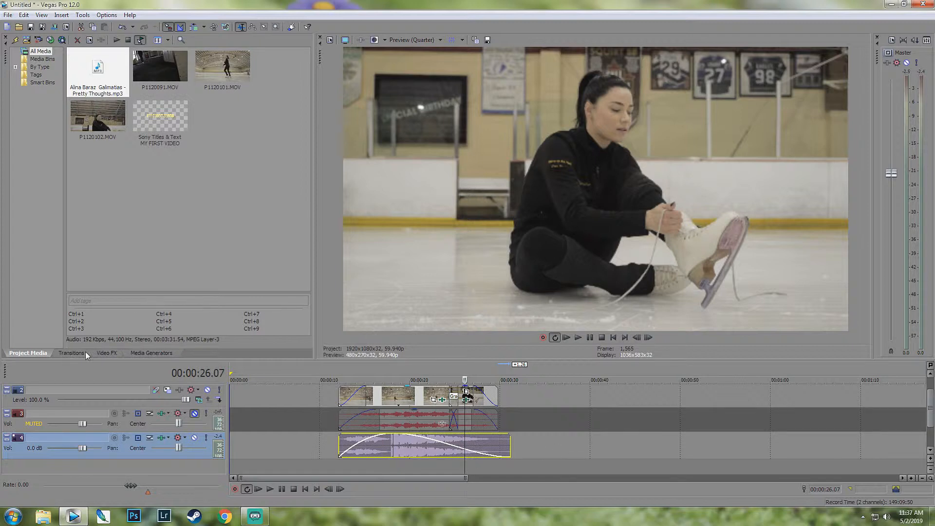
Step: Browse the available video effects, transitions and media generators, and return to the project media
click(101, 353)
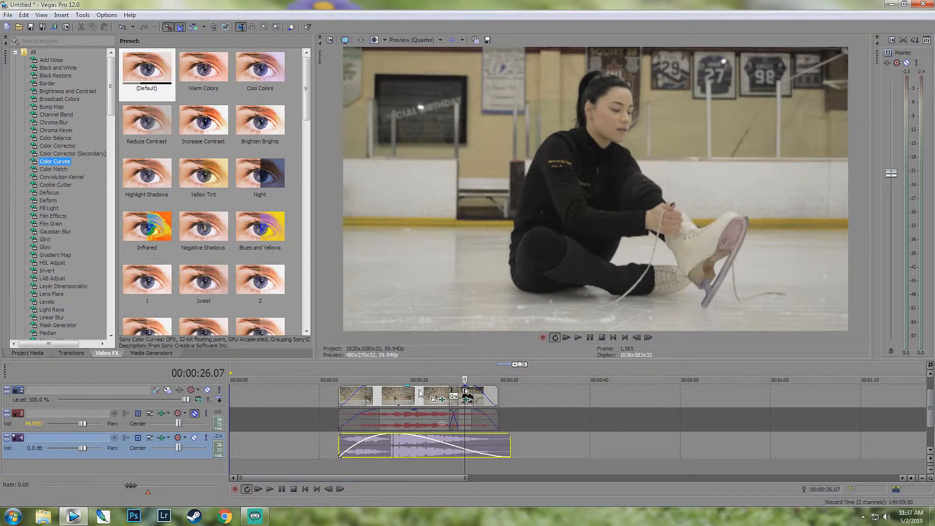
click(71, 353)
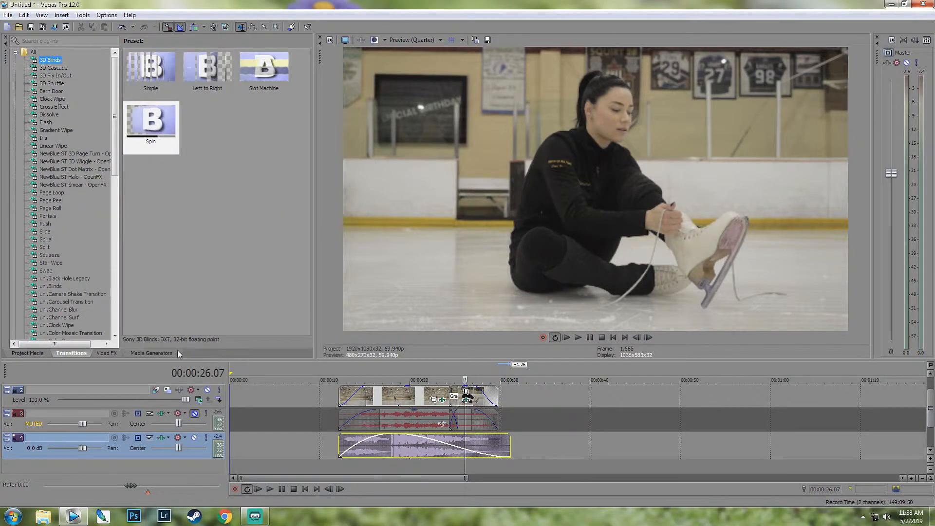
click(151, 353)
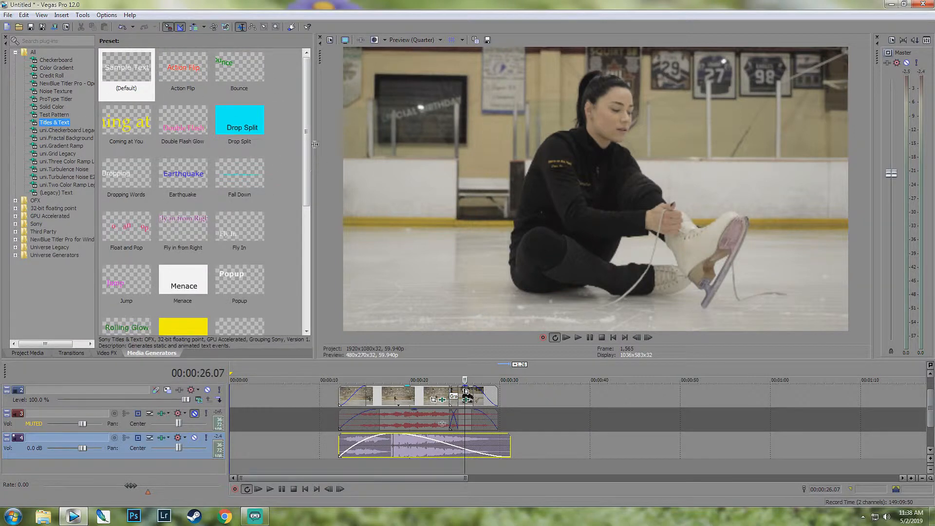
scroll(149, 297, down, 3)
scroll(148, 297, up, 3)
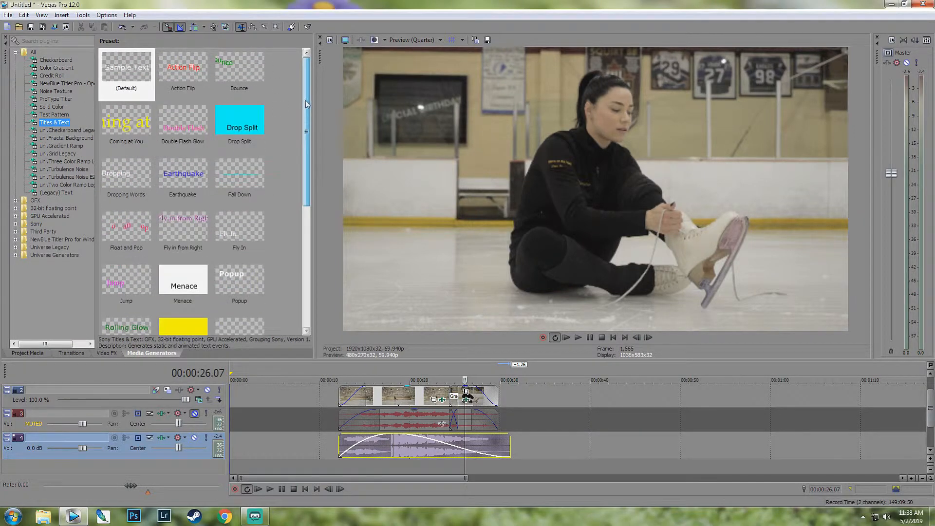
click(59, 356)
click(32, 356)
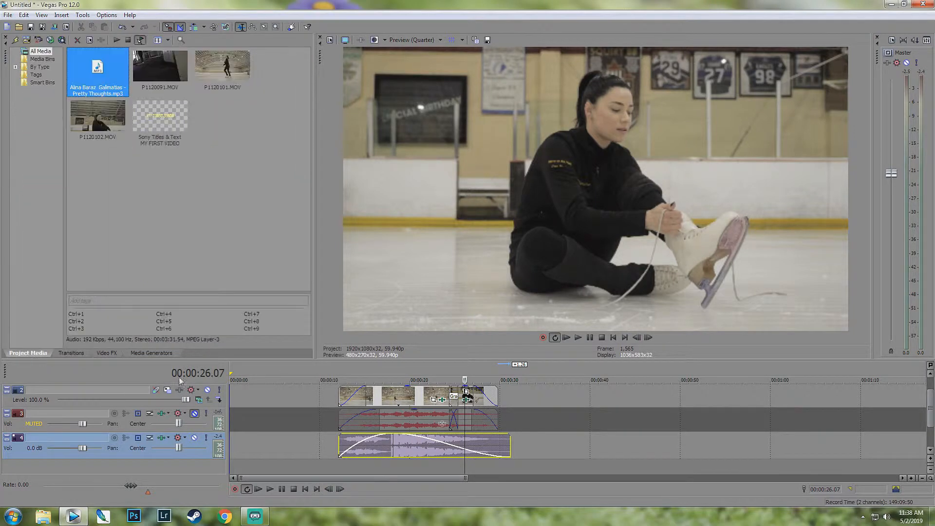
Step: Play the edited video from its start, spot-check the title and the skate-lacing clip, and pause
click(343, 375)
click(578, 337)
click(391, 369)
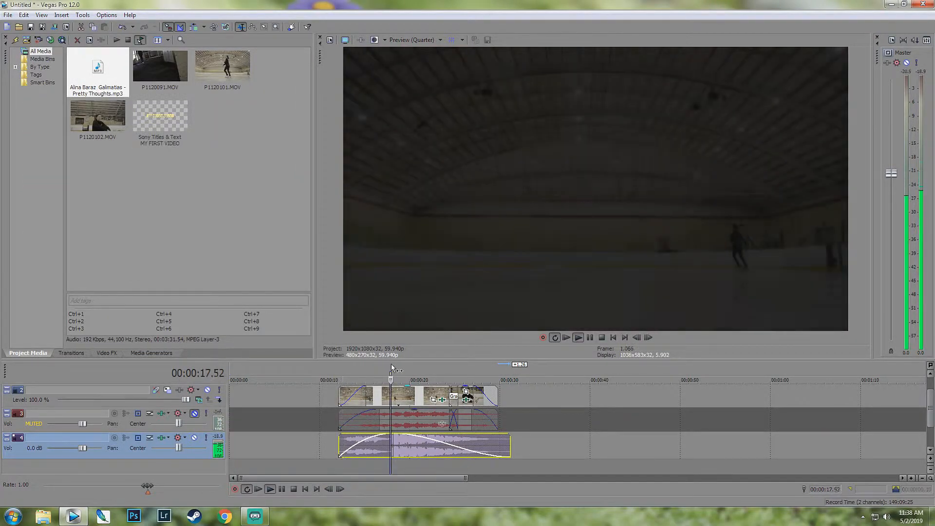
drag(286, 373, 234, 373)
click(334, 369)
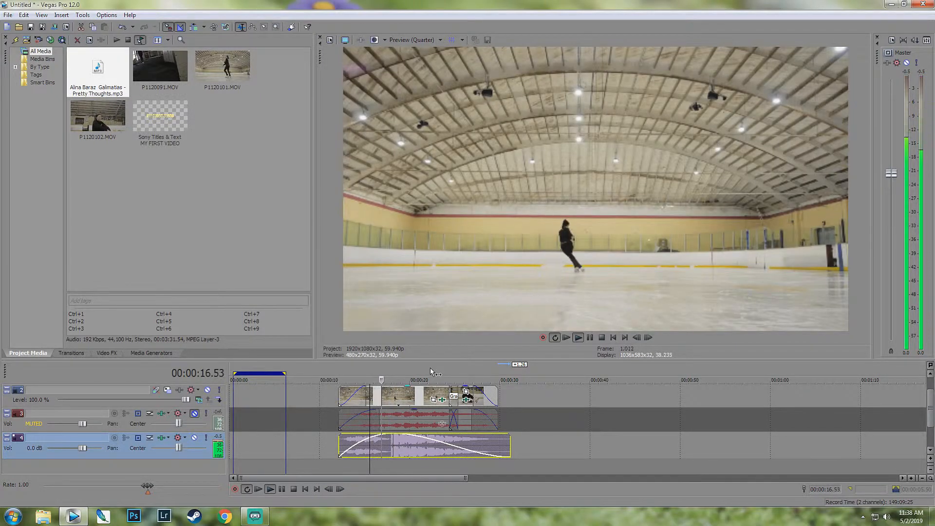
click(425, 372)
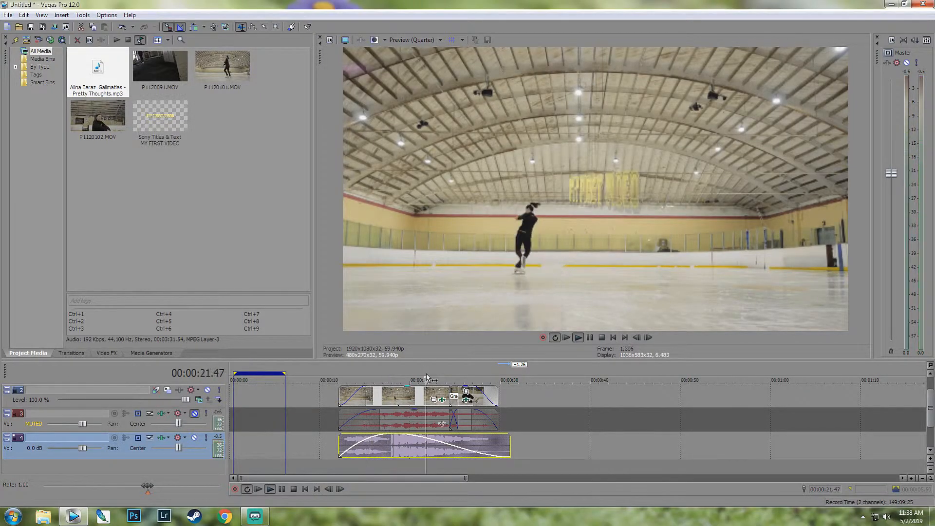
click(467, 372)
click(590, 337)
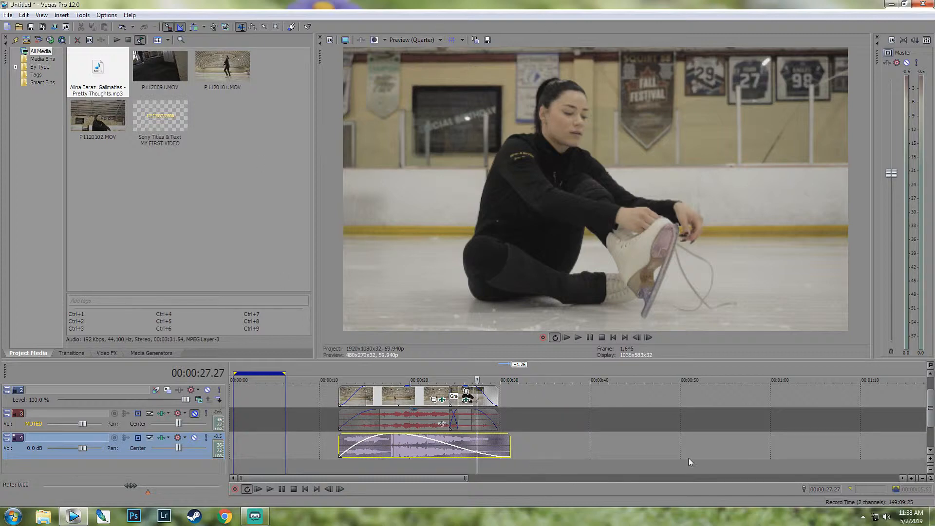
Step: Mark the whole edit, from the start of the first clip to the end of the song, as the loop region
drag(926, 410, 925, 386)
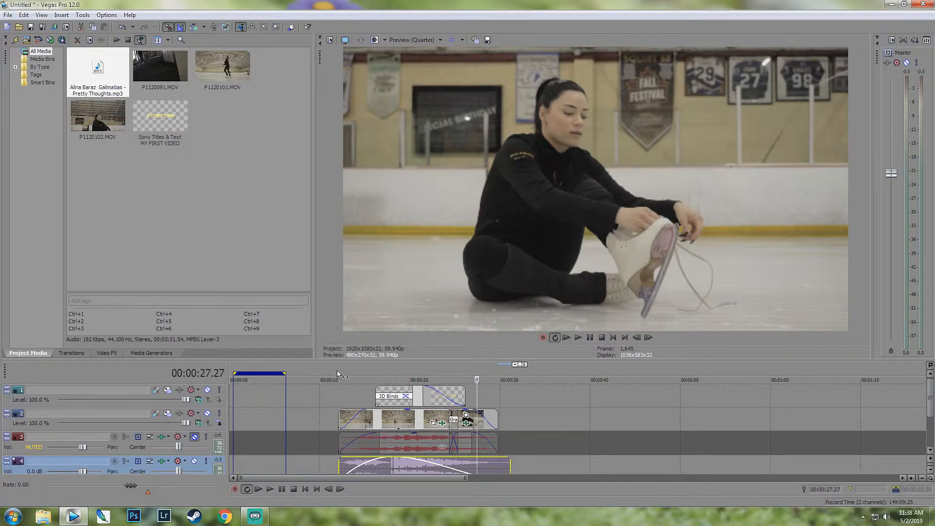
drag(340, 372, 510, 374)
drag(363, 372, 478, 365)
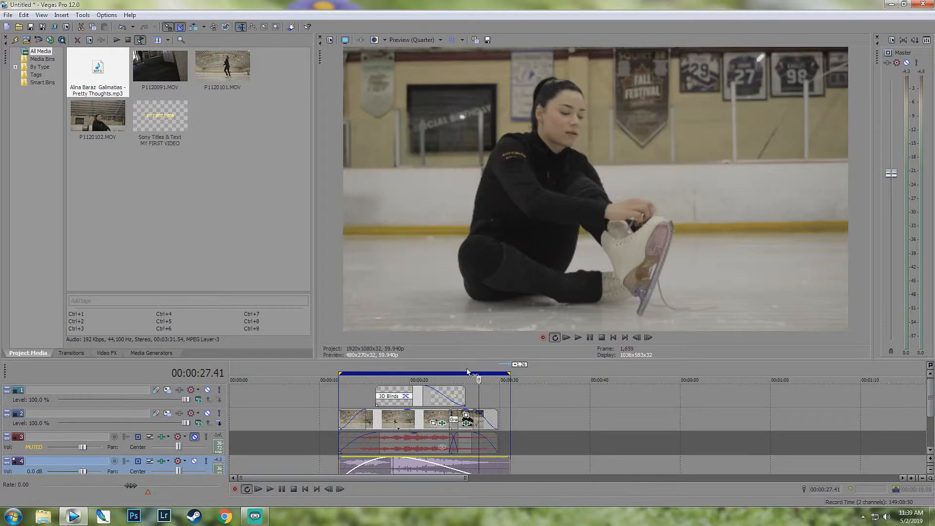
click(375, 370)
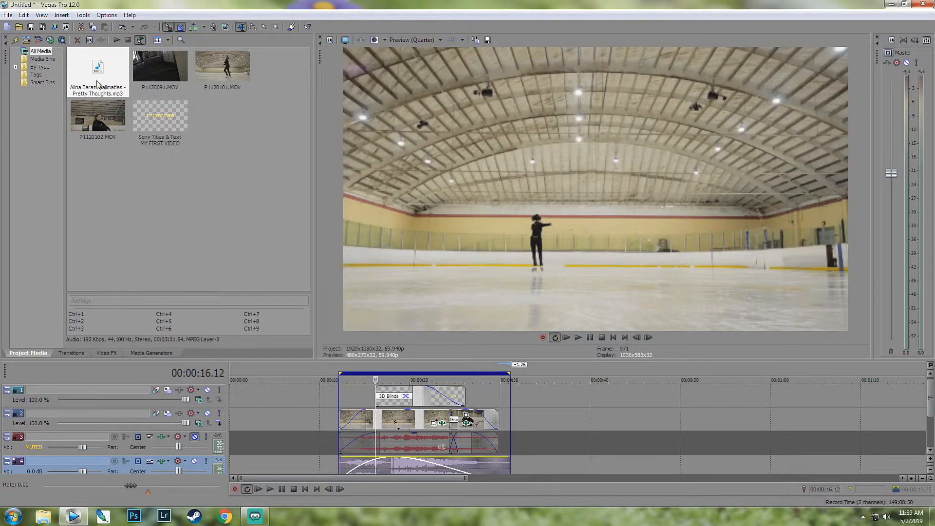
Step: Open the render settings, widen the dialog and name the output file MY FIRST VIDEO
click(55, 27)
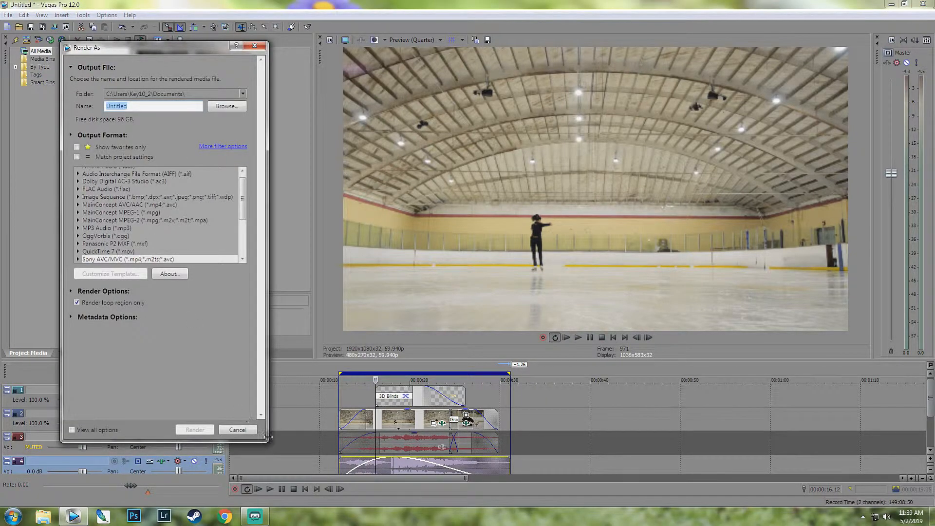
drag(266, 439, 314, 443)
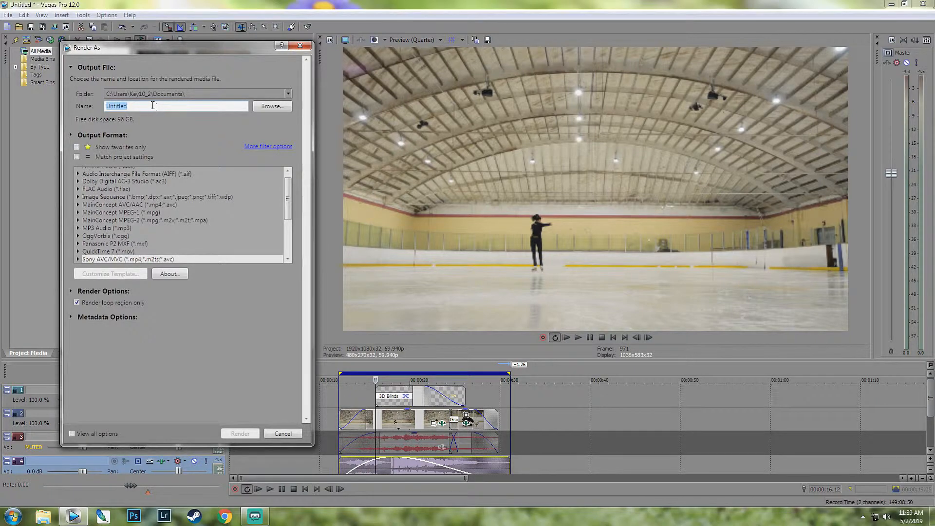
text(MY FIRST VIDEO)
Step: Choose the Internet 1920x1080-30p template of the Sony AVC/MVC output format
drag(287, 201, 289, 239)
scroll(250, 204, up, 4)
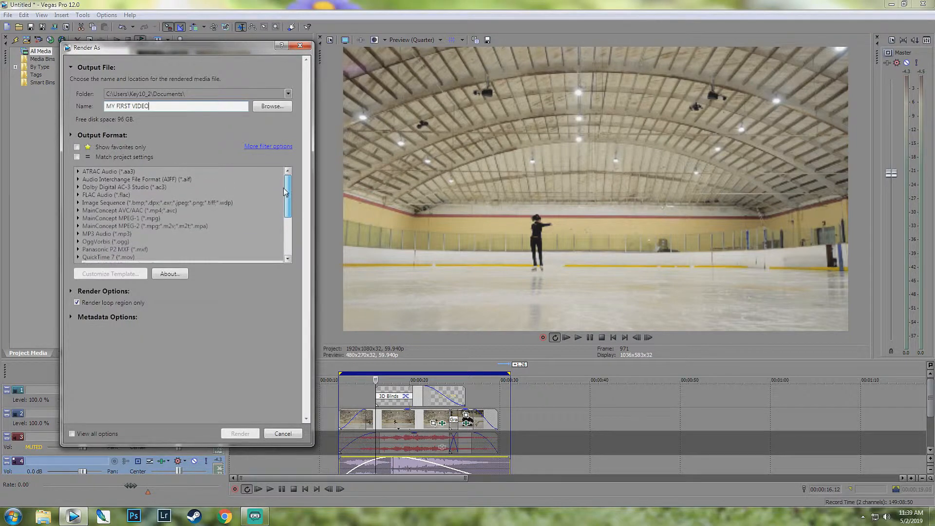
drag(287, 194, 288, 223)
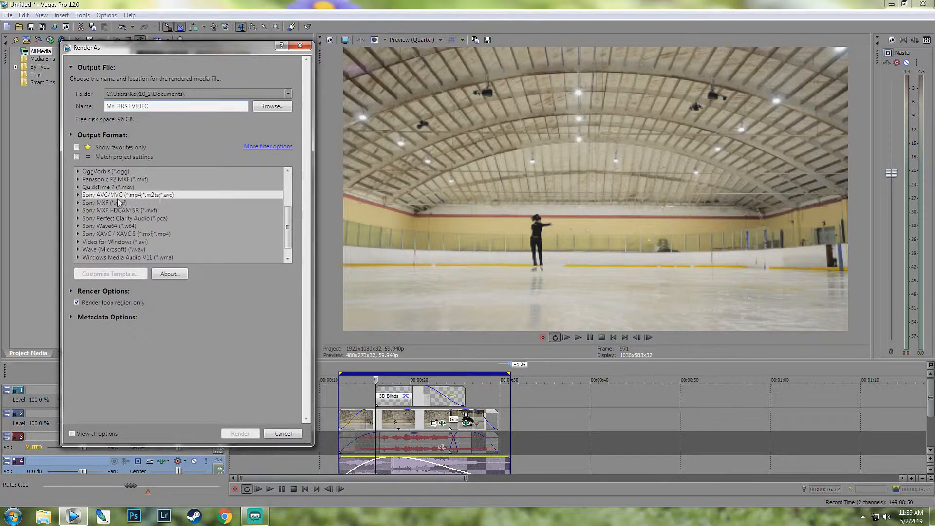
click(78, 195)
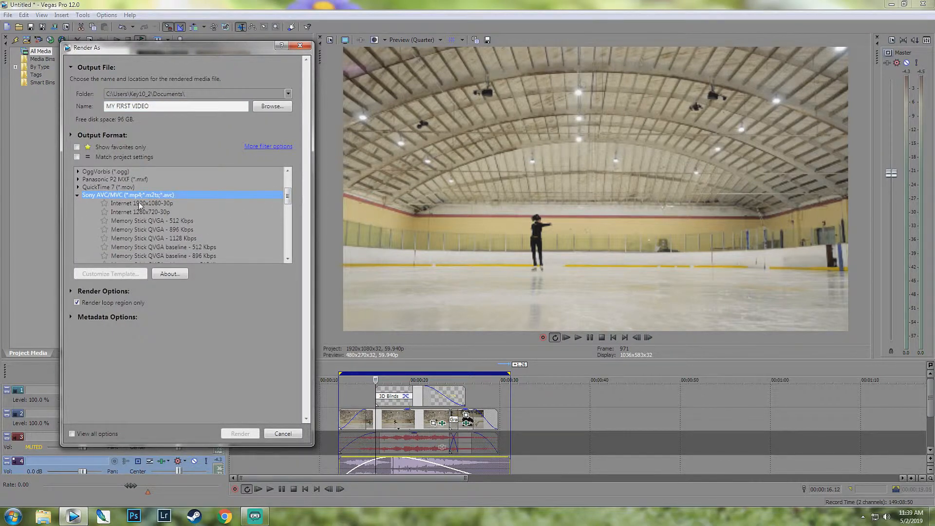
click(129, 204)
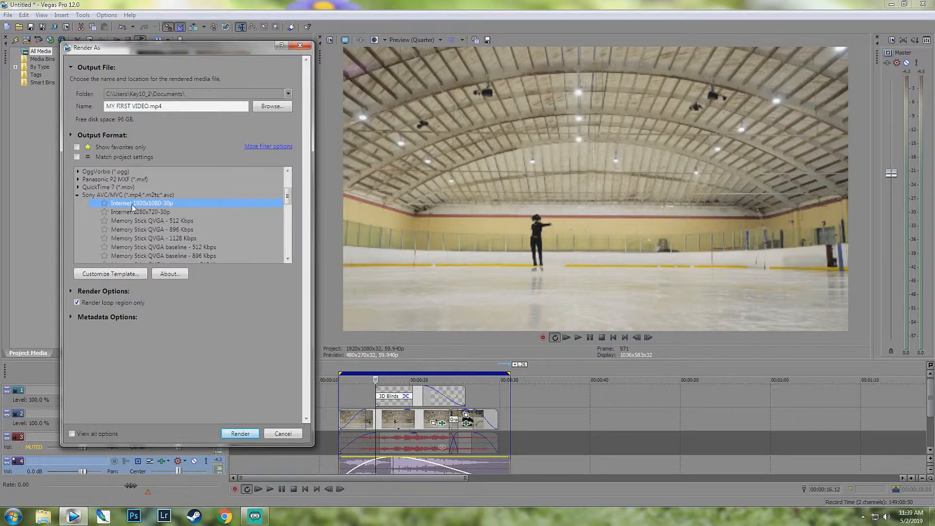
Step: Customize the render template with a frame rate of 59.940 (Double NTSC) and a High definition (1920x1080) frame size
click(109, 274)
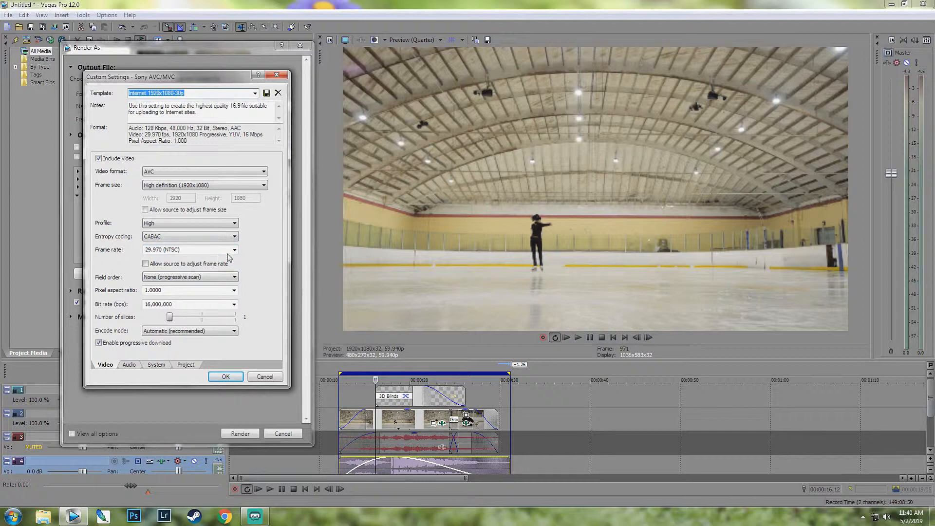
click(235, 250)
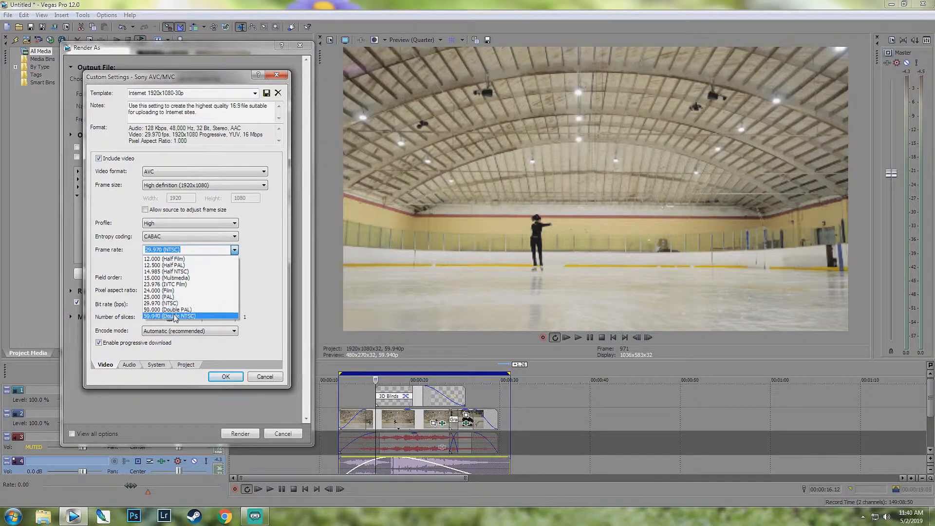
click(175, 315)
click(233, 250)
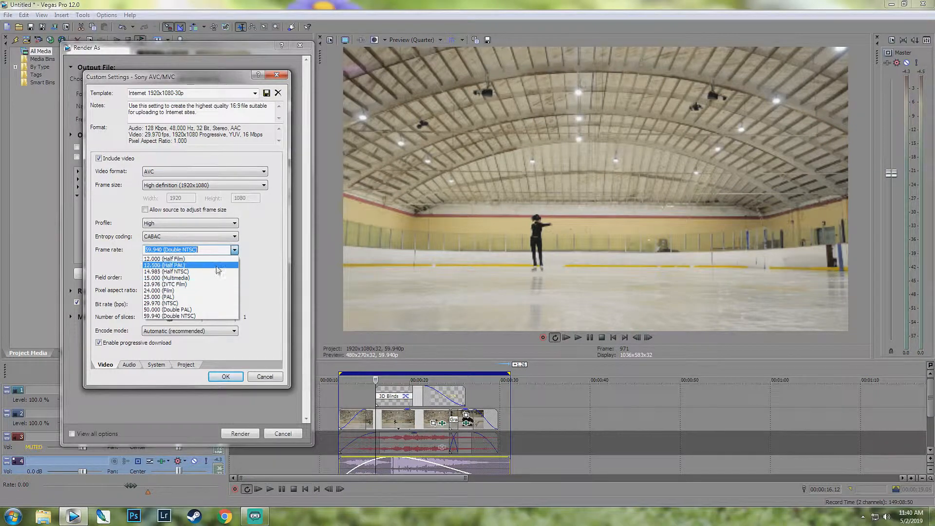
click(203, 250)
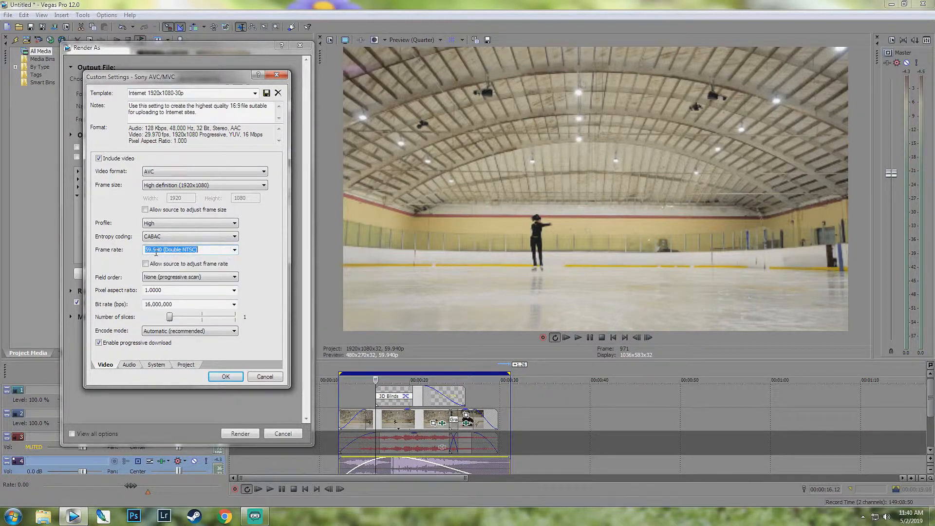
click(216, 187)
click(215, 187)
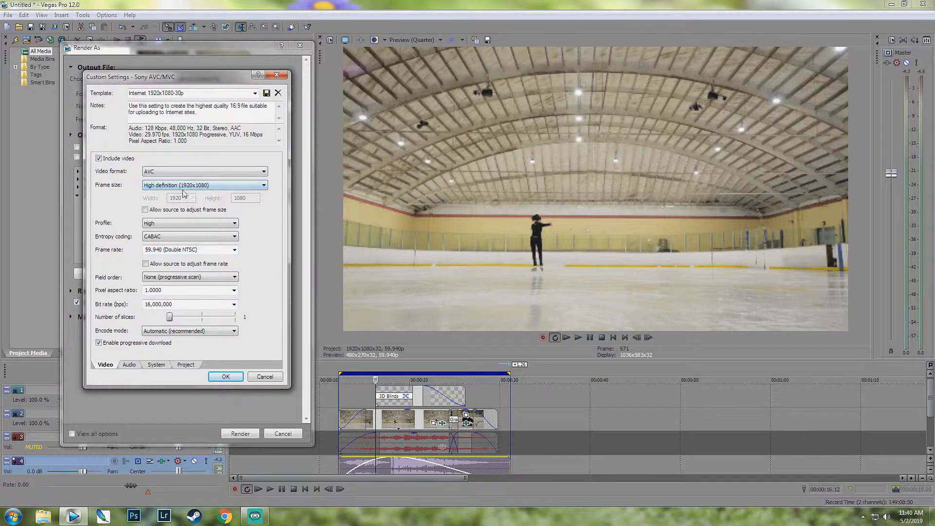
click(205, 185)
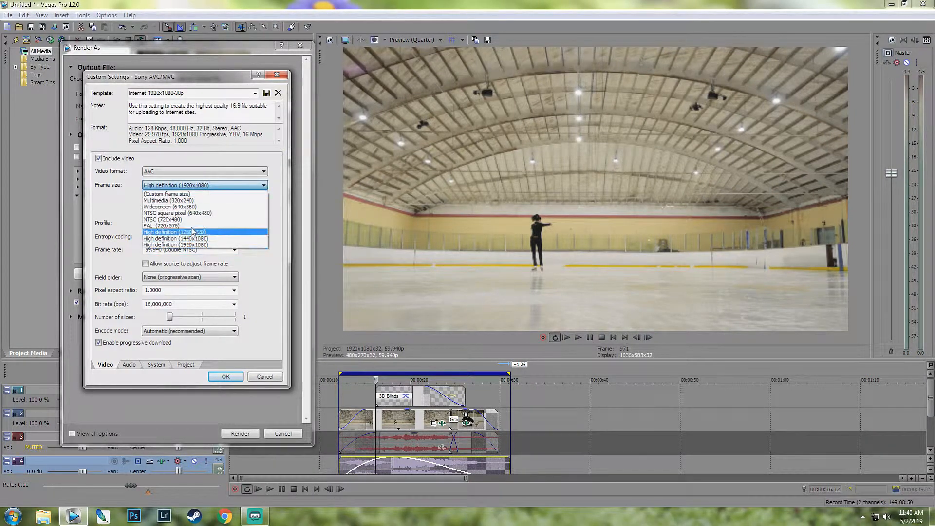
click(188, 245)
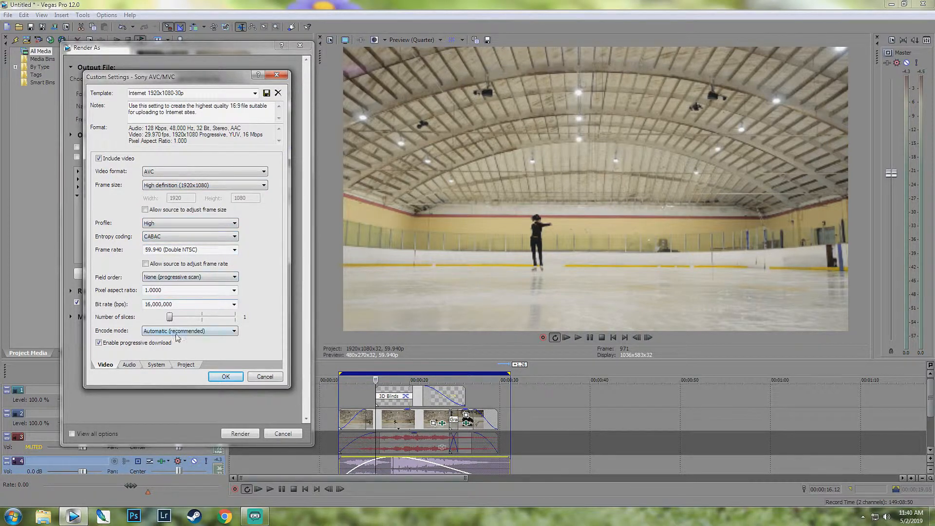
Step: Set the template's video rendering quality to Best, apply the custom settings and recheck its video options
click(129, 364)
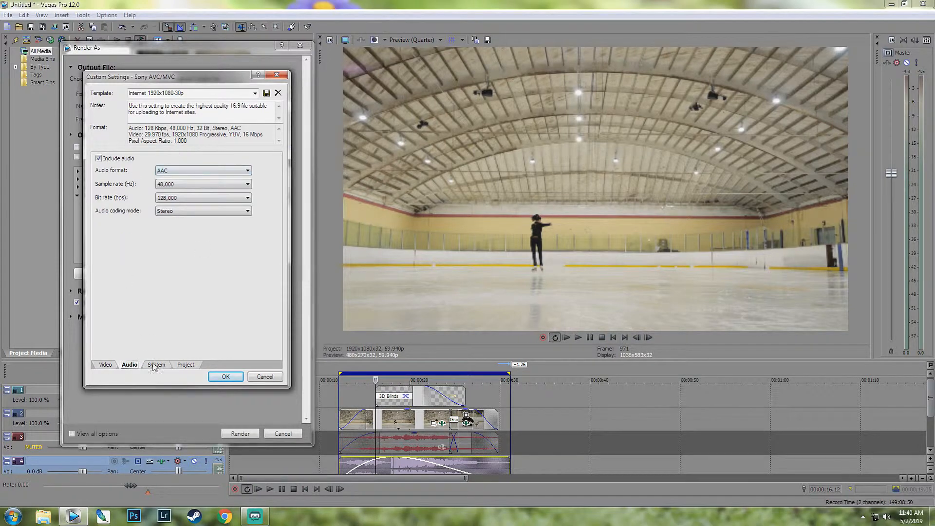
click(155, 365)
click(193, 366)
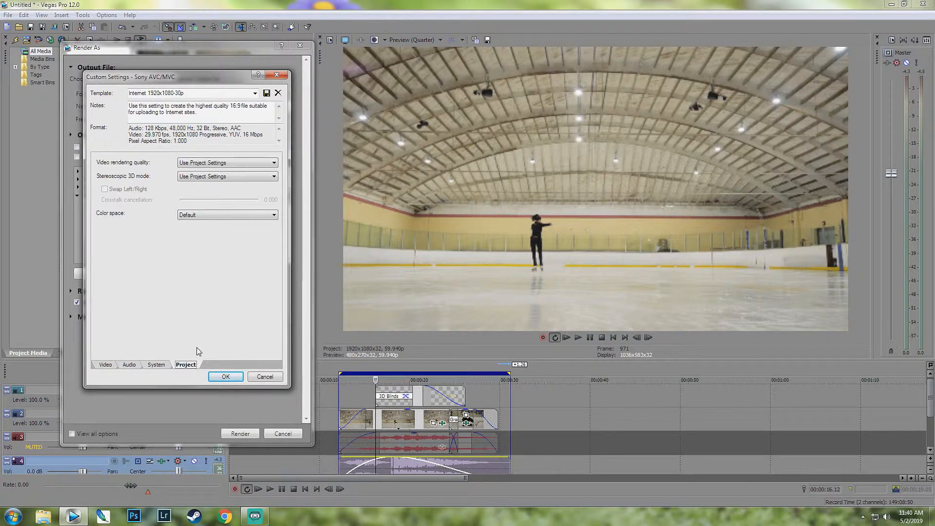
click(224, 164)
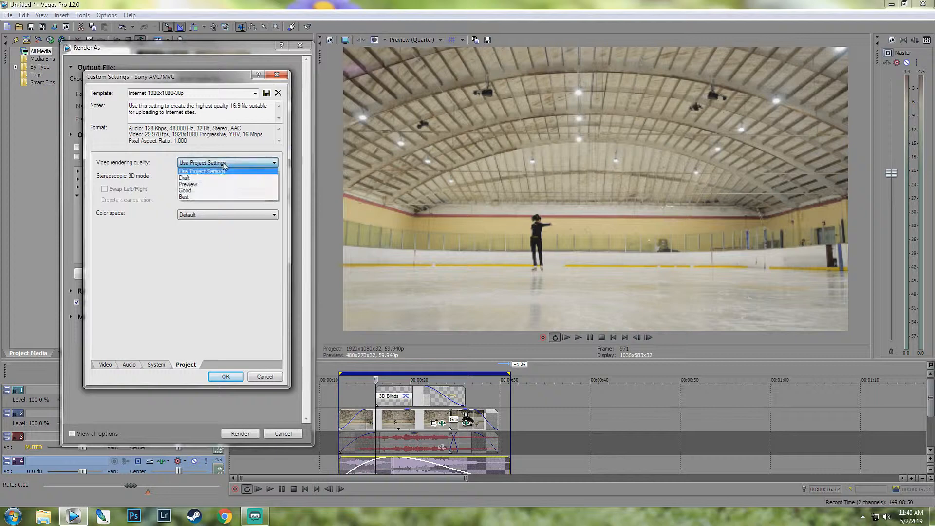
click(214, 197)
click(105, 365)
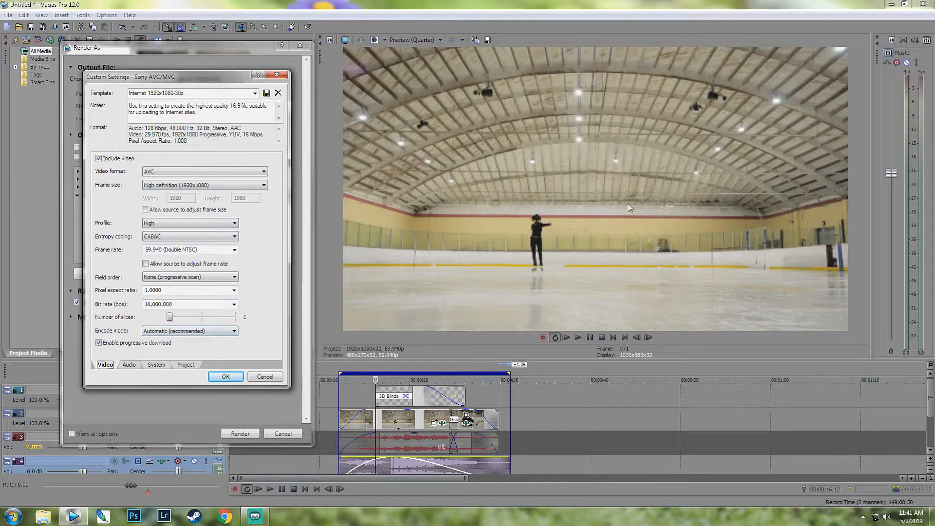
click(226, 377)
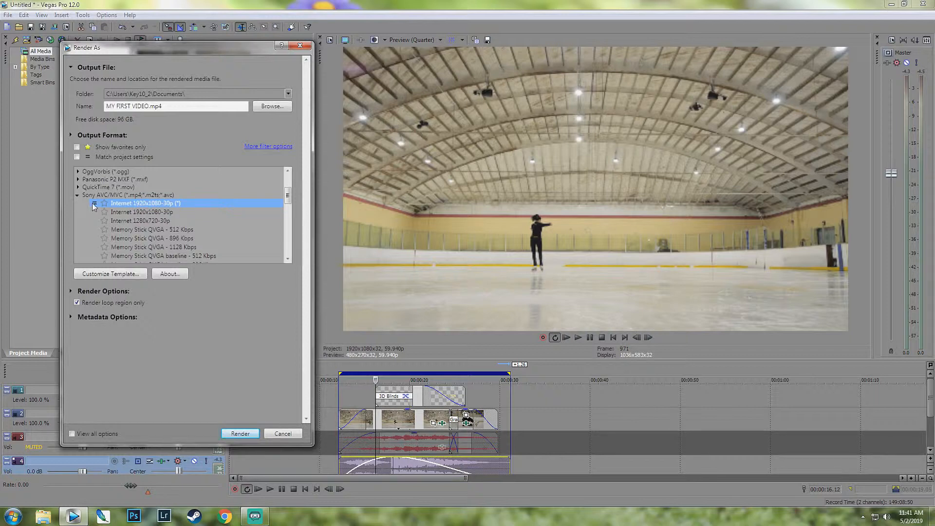
click(110, 274)
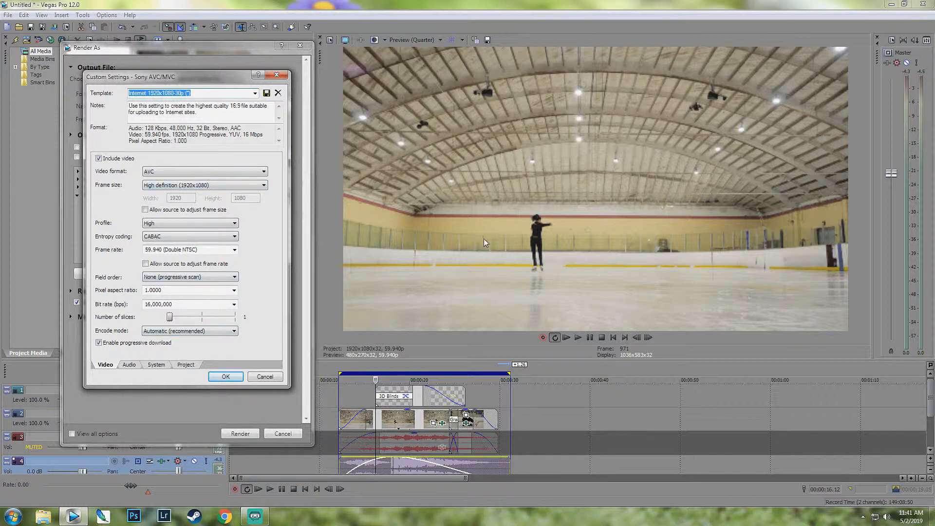
click(229, 380)
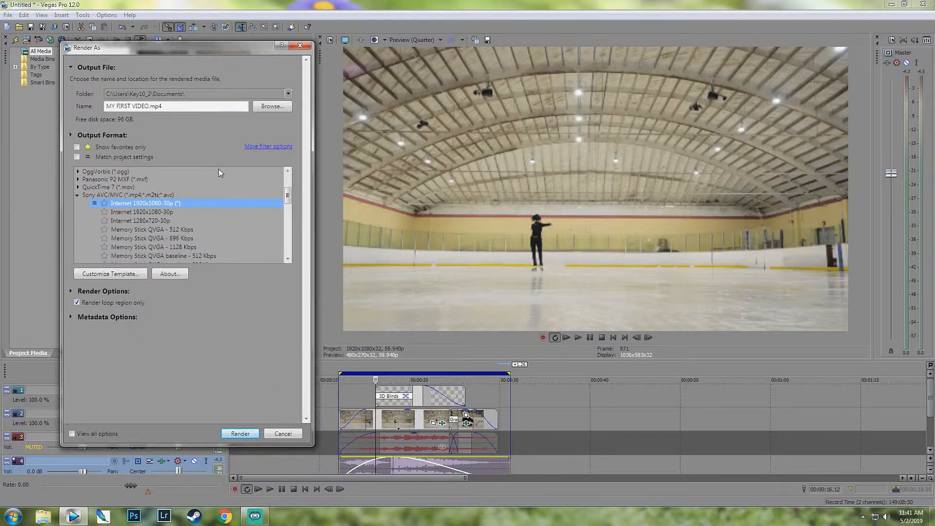
Step: Render the loop region to MY FIRST VIDEO.mp4 and open the folder containing the output file
click(240, 434)
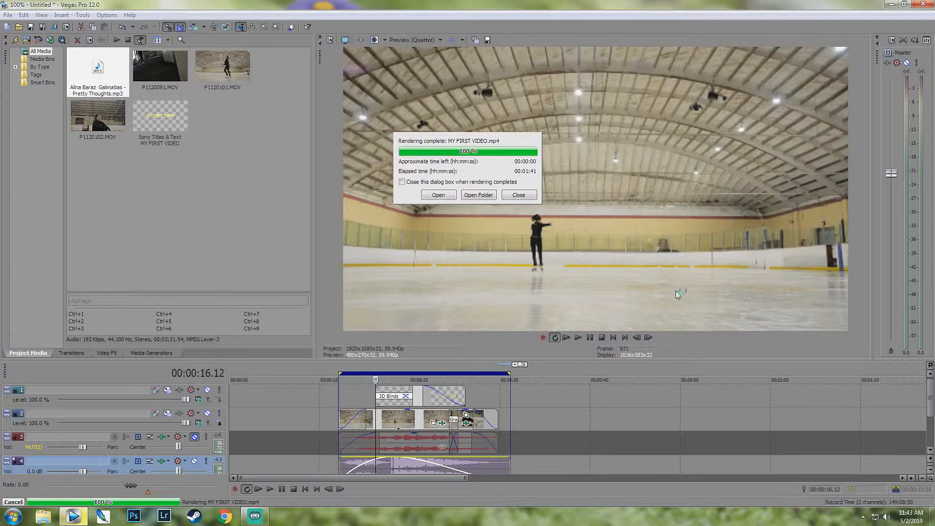
click(479, 196)
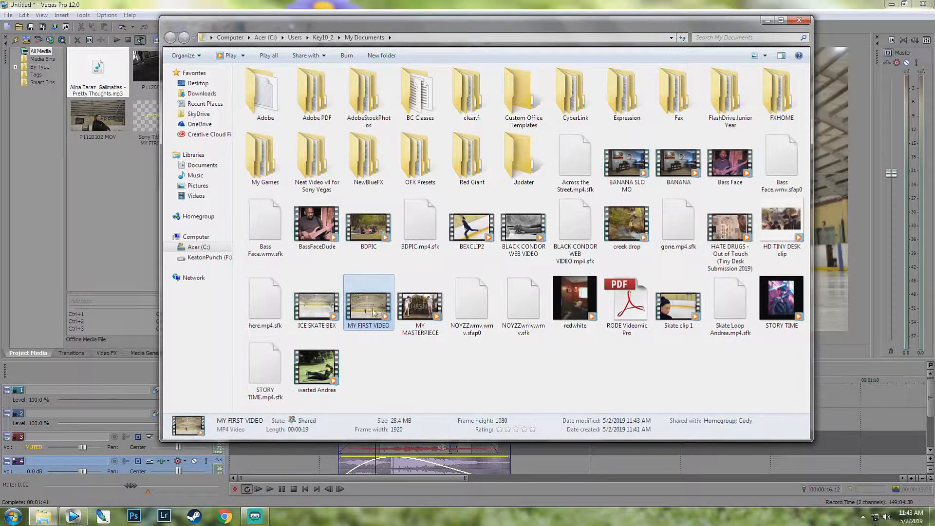
Step: Play back the rendered MY FIRST VIDEO file, pause it, and close the player and the folder window
double_click(378, 306)
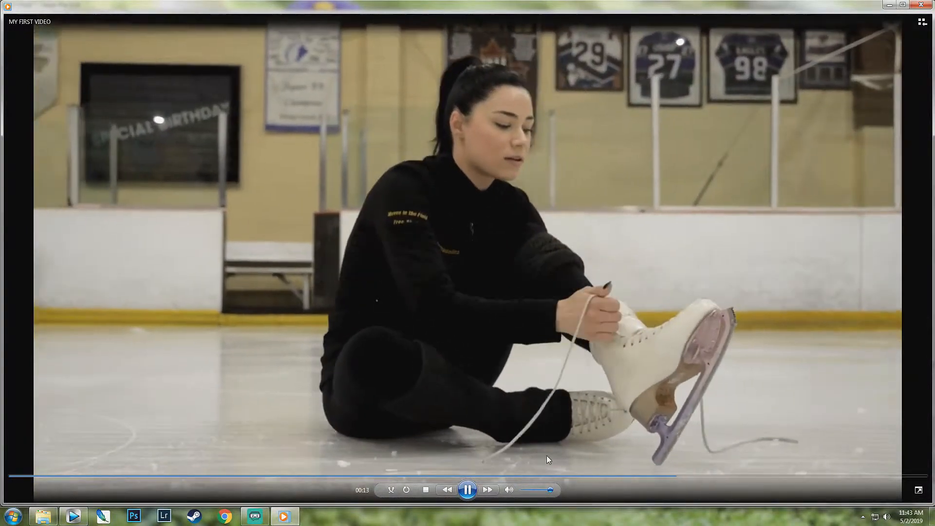
key(space)
click(921, 4)
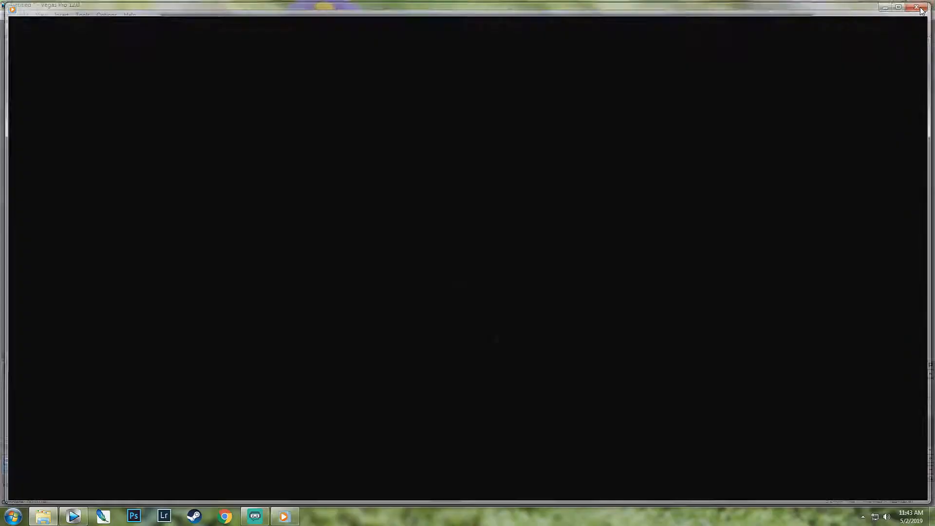
click(796, 22)
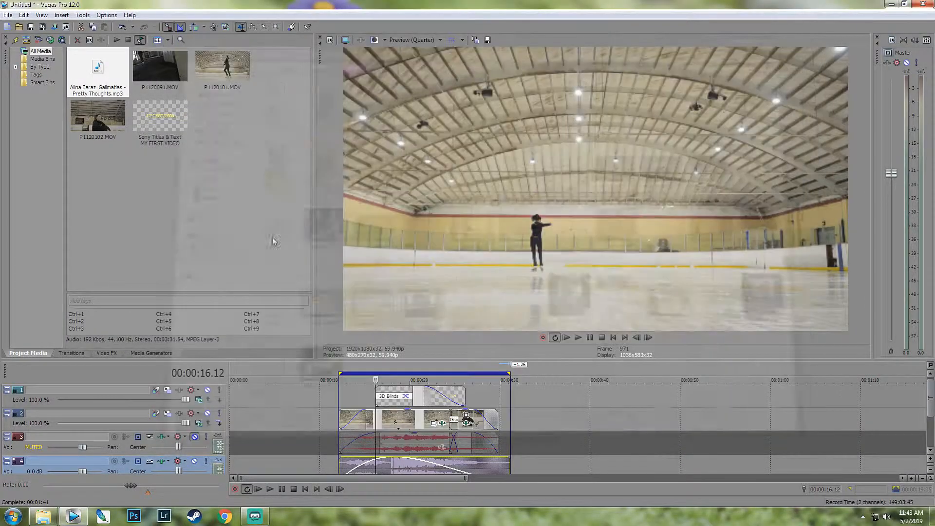
click(73, 353)
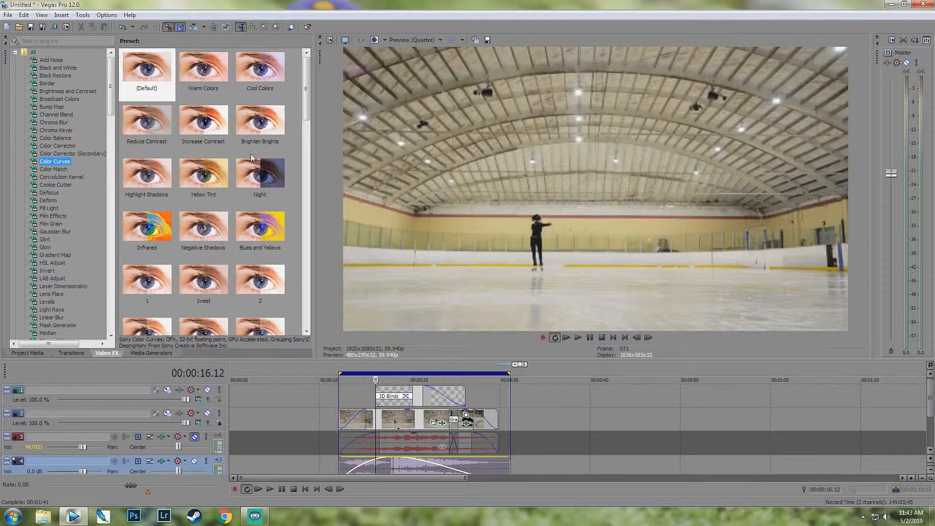
click(51, 224)
click(45, 247)
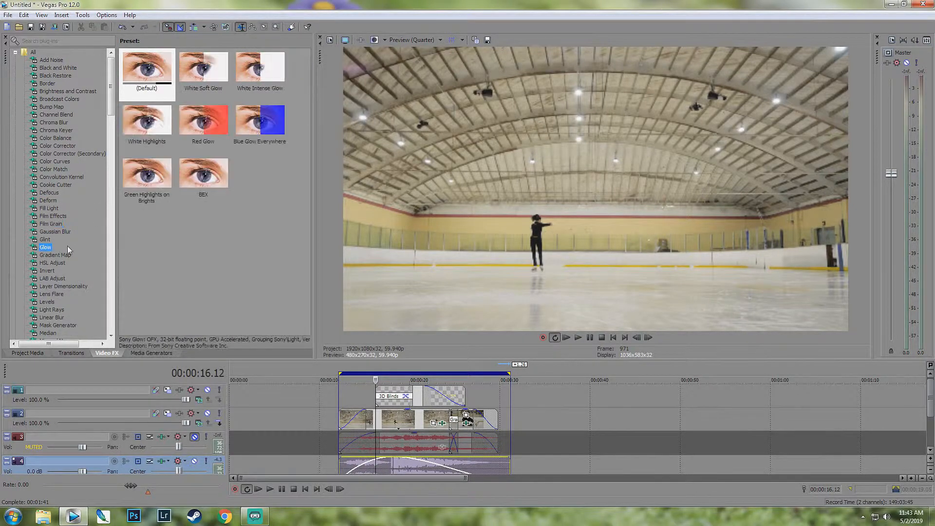
click(28, 352)
Step: Review the edited sequence on the timeline by checking frames across the opening skating clip, the title and the closing clip
click(410, 440)
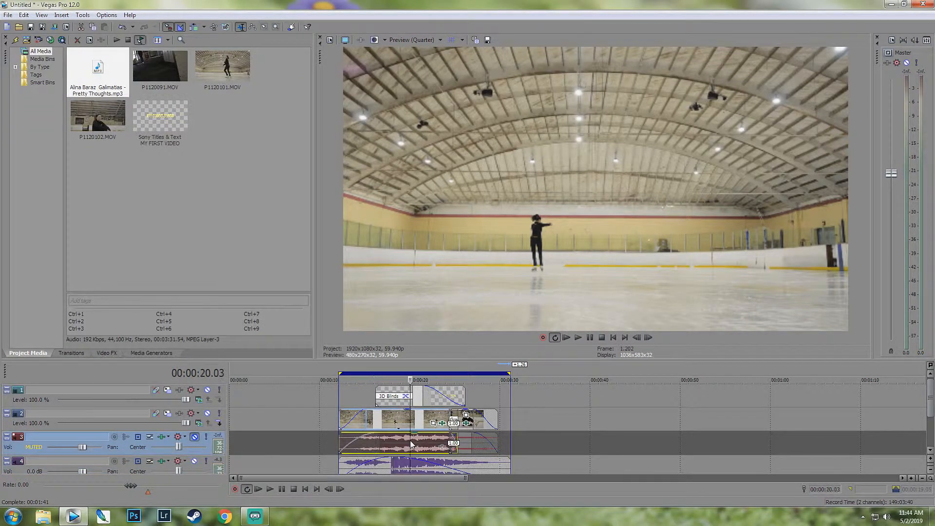
scroll(461, 436, down, 4)
scroll(461, 436, up, 3)
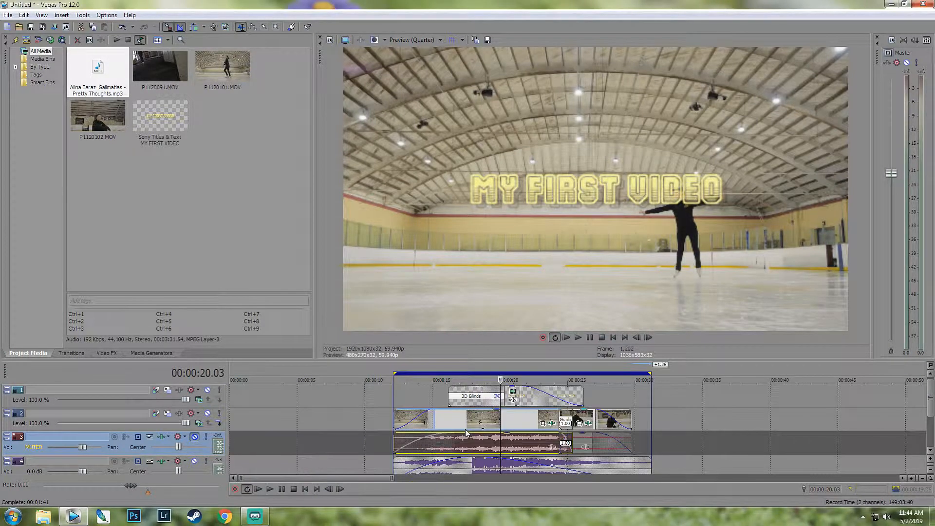
scroll(520, 439, up, 1)
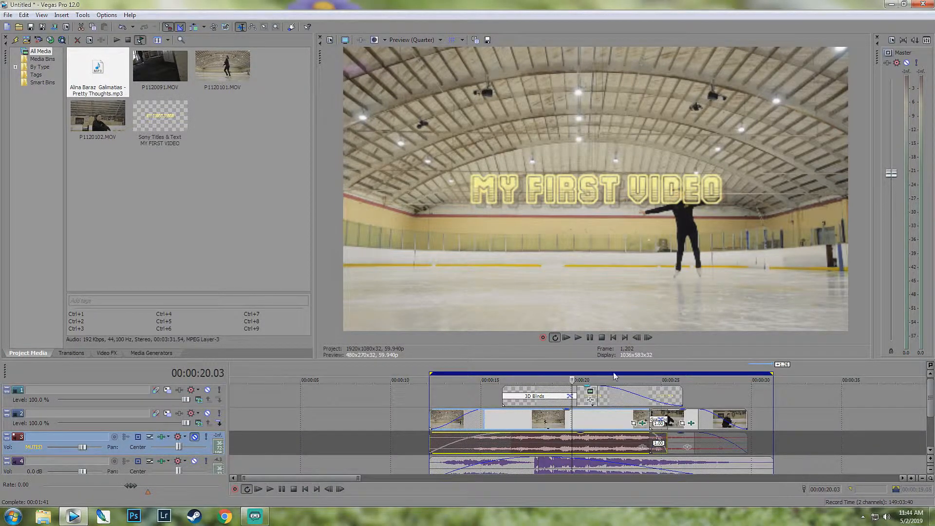
click(498, 369)
click(594, 368)
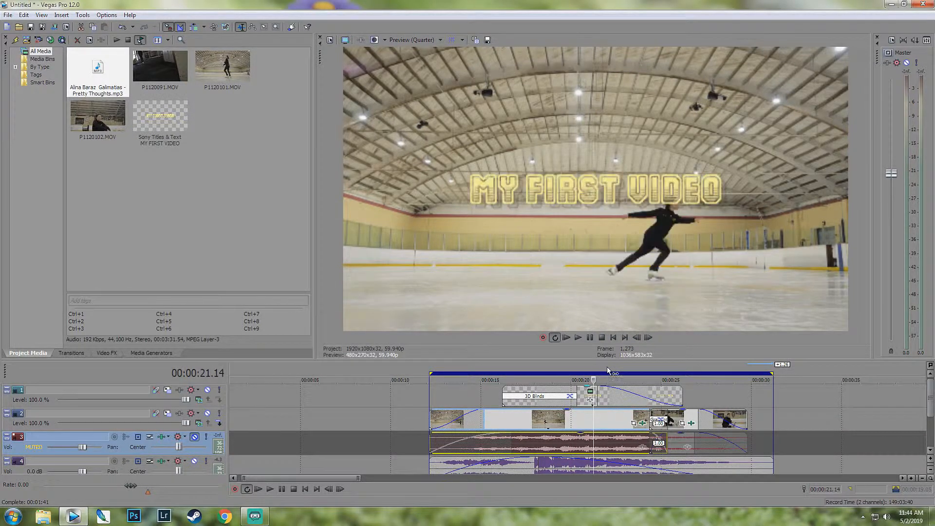
click(650, 365)
click(712, 368)
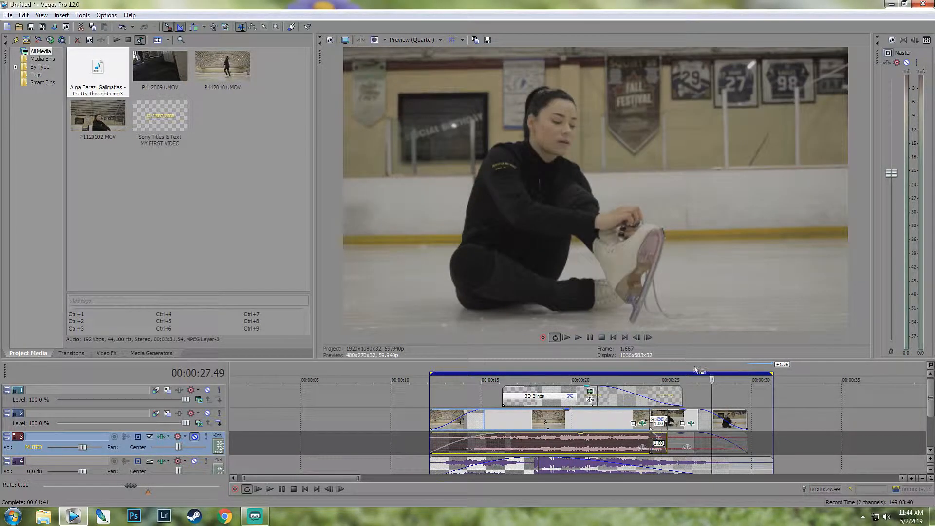
click(694, 368)
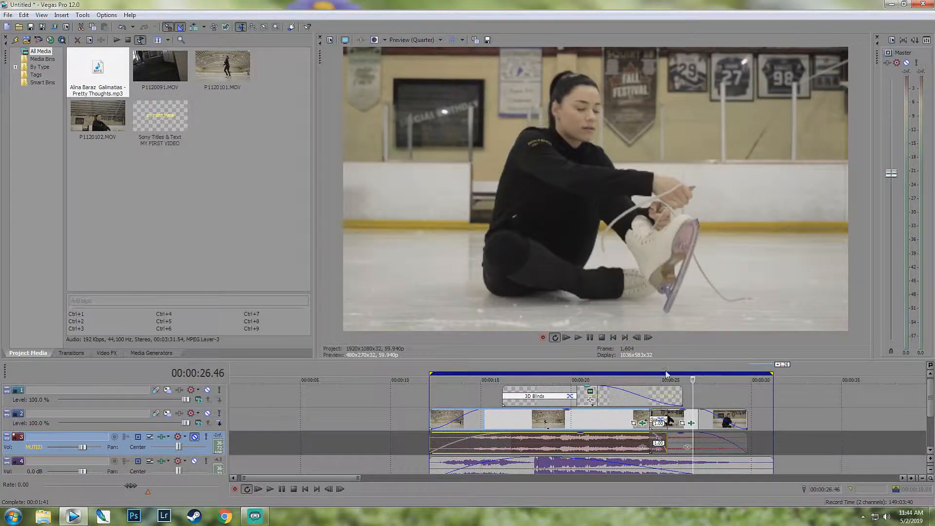
click(583, 368)
click(492, 369)
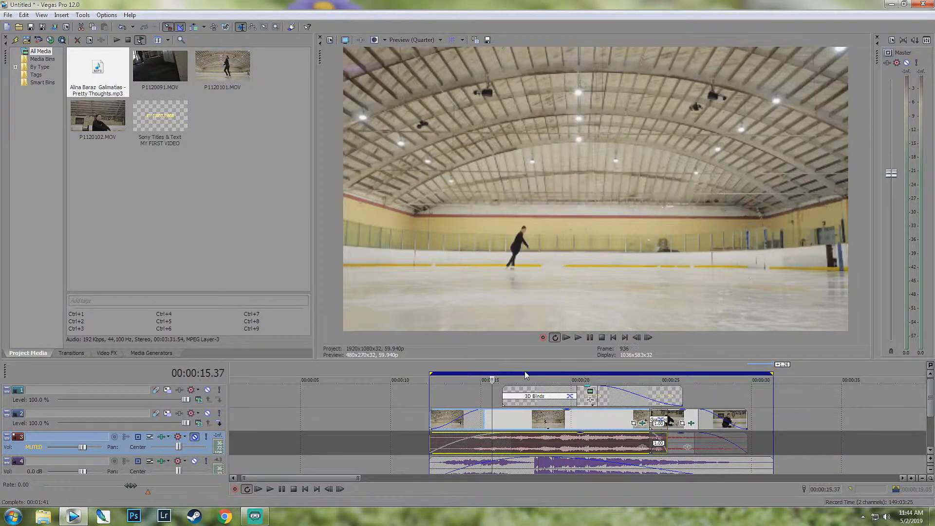
click(581, 369)
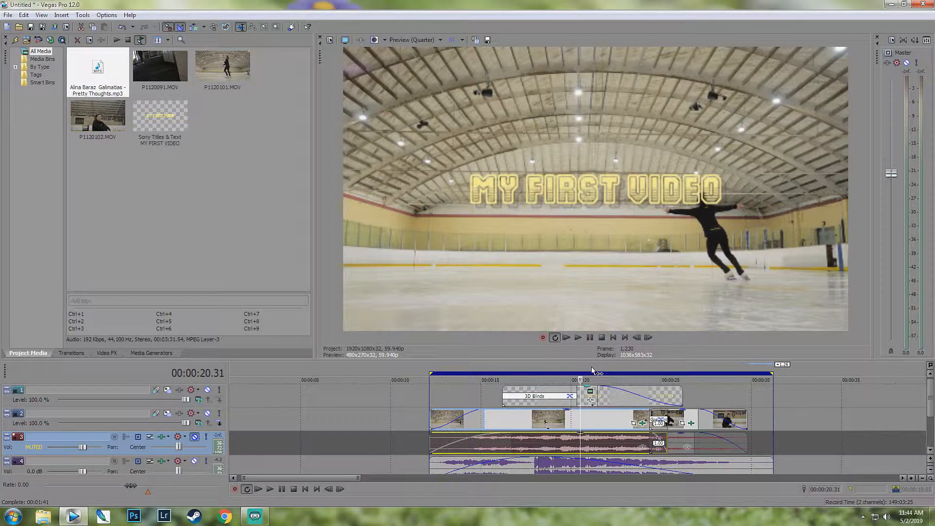
click(491, 369)
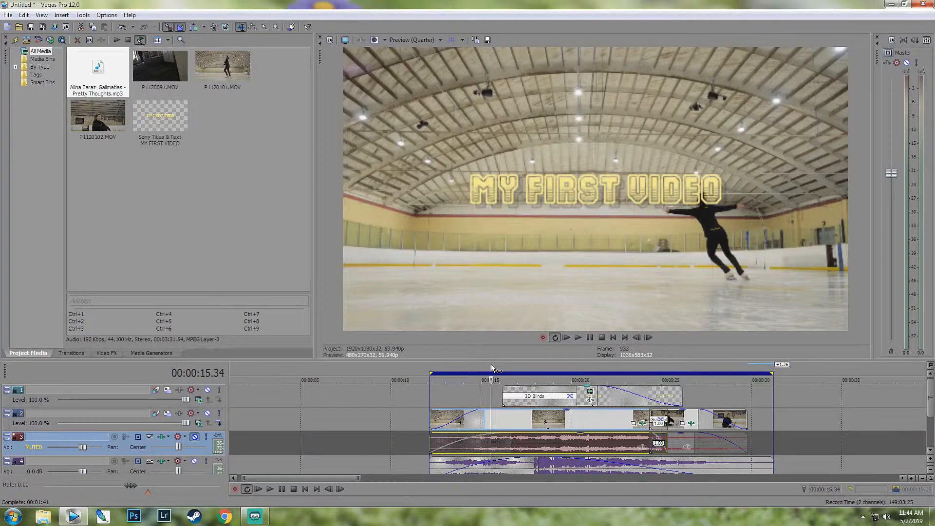
click(688, 368)
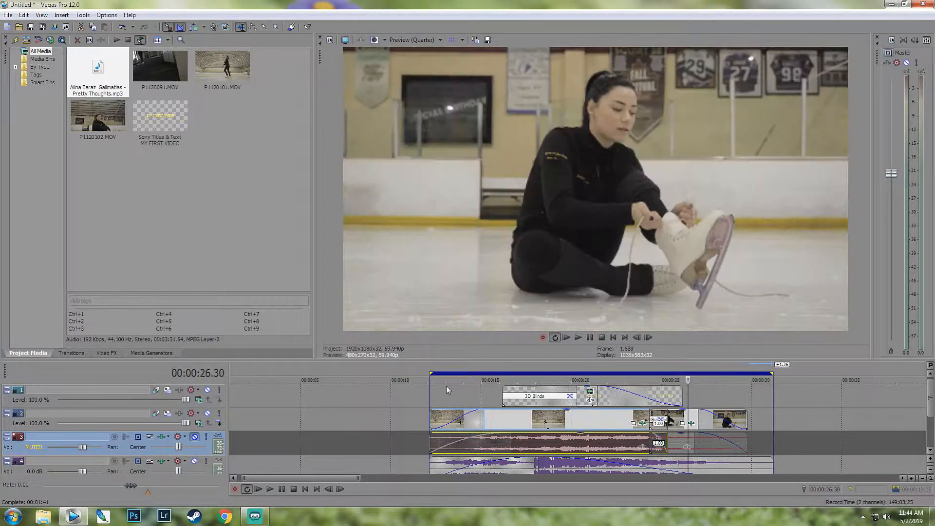